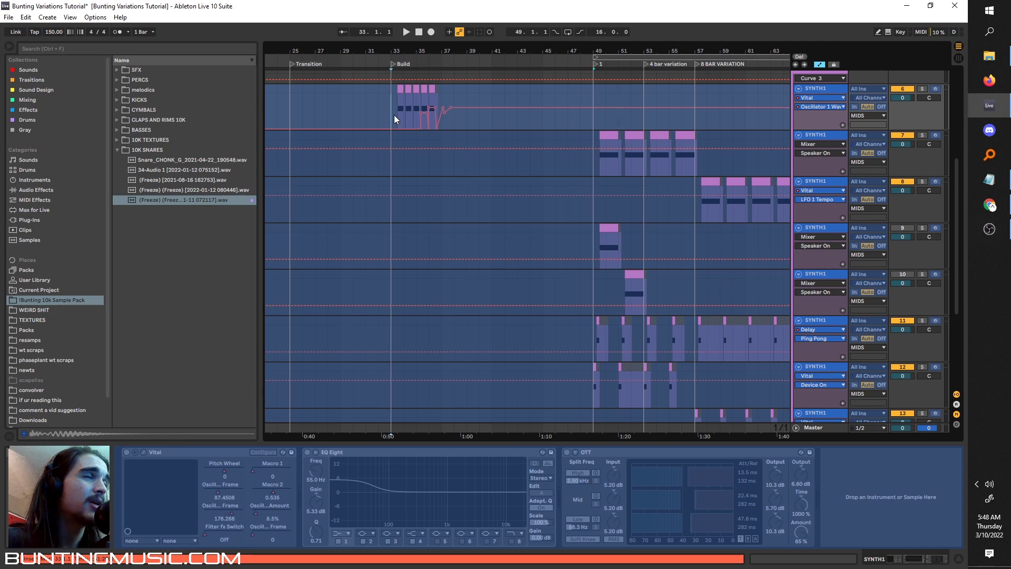
Step: Play the Build section from bar 33 and the first variation section from bar 49
{"action": "key", "text": "space"}
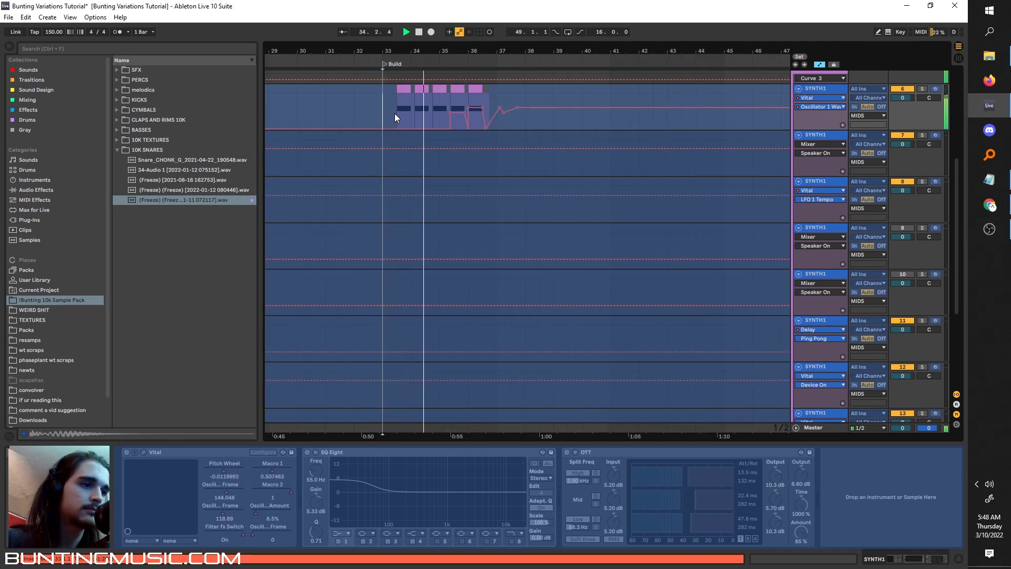
{"action": "scroll", "coordinate": [501, 102], "scroll_direction": "down", "scroll_amount": 3}
{"action": "scroll", "coordinate": [552, 108], "scroll_direction": "right", "scroll_amount": 3}
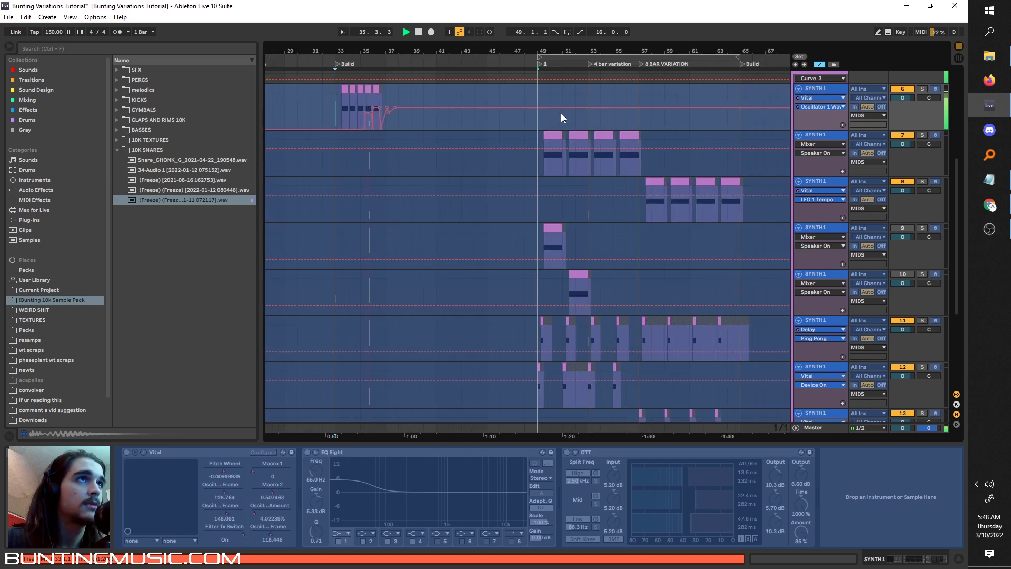
{"action": "scroll", "coordinate": [556, 126], "scroll_direction": "up", "scroll_amount": 3}
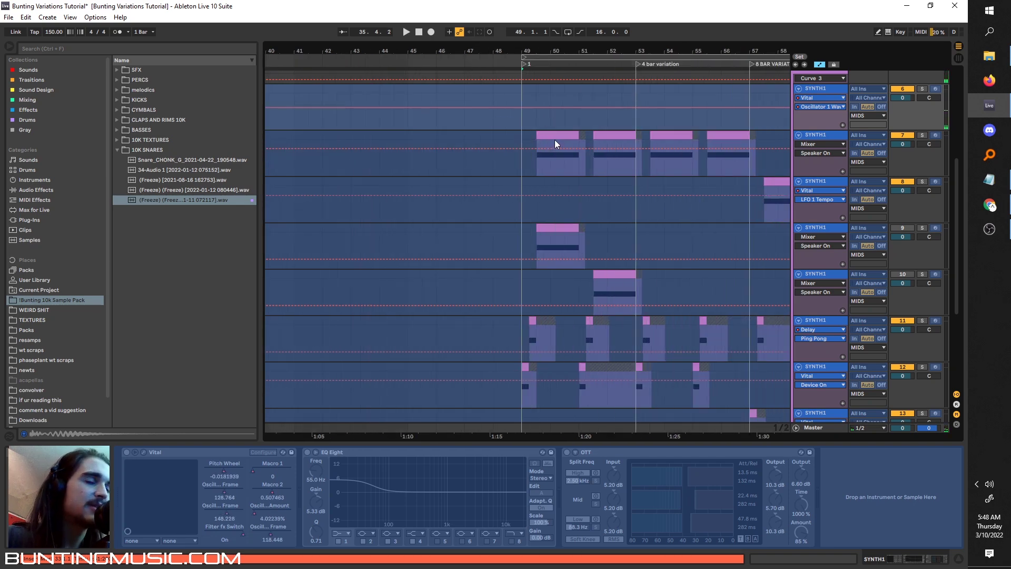
{"action": "key", "text": "space"}
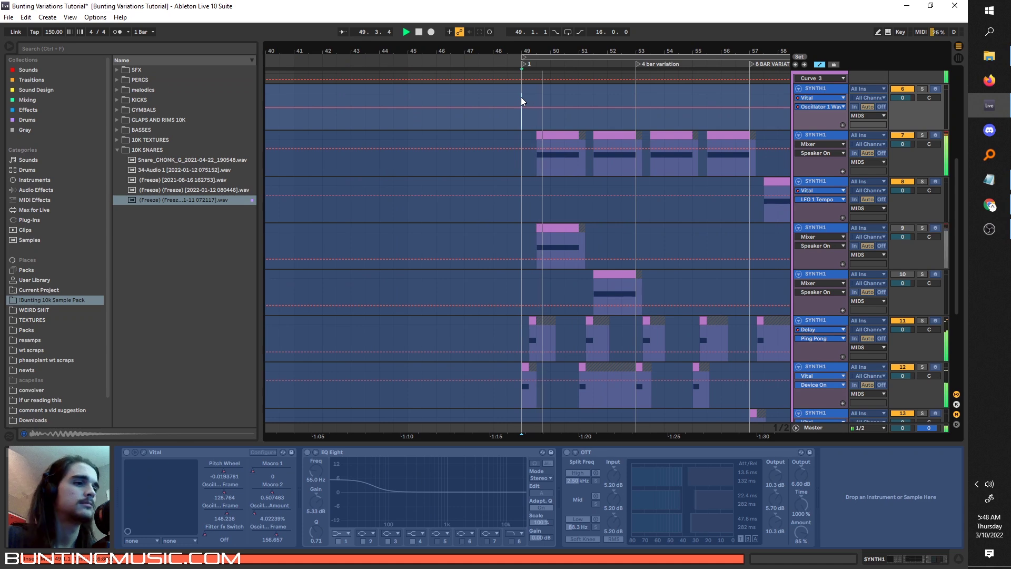
{"action": "key", "text": "space"}
{"action": "scroll", "coordinate": [549, 61], "scroll_direction": "right", "scroll_amount": 2}
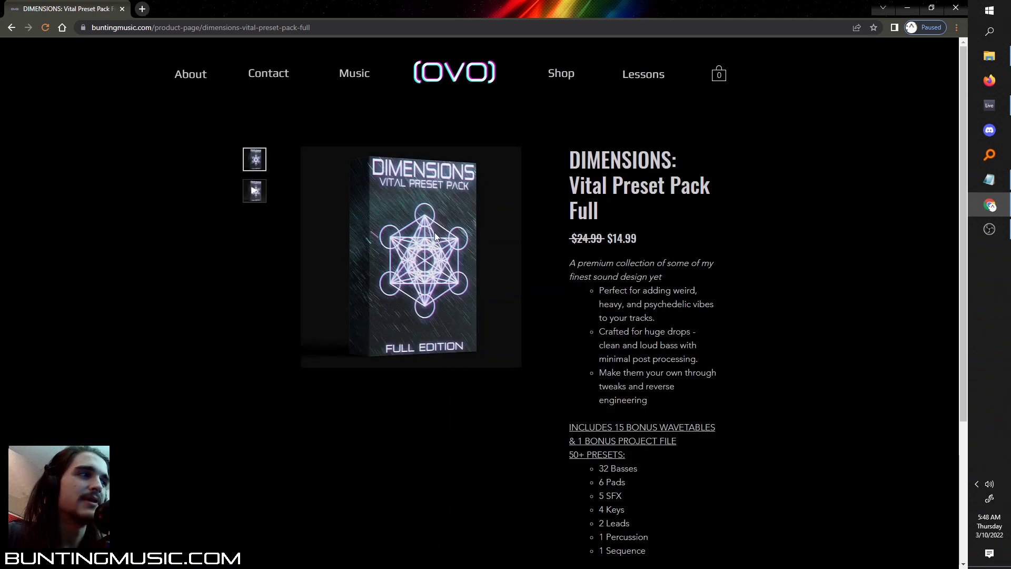
Step: Switch to the browser and examine the DIMENSIONS Vital Preset Pack page, highlighting the lines about bonus wavetables, project file and presets
{"action": "scroll", "coordinate": [656, 409], "scroll_direction": "down", "scroll_amount": 1}
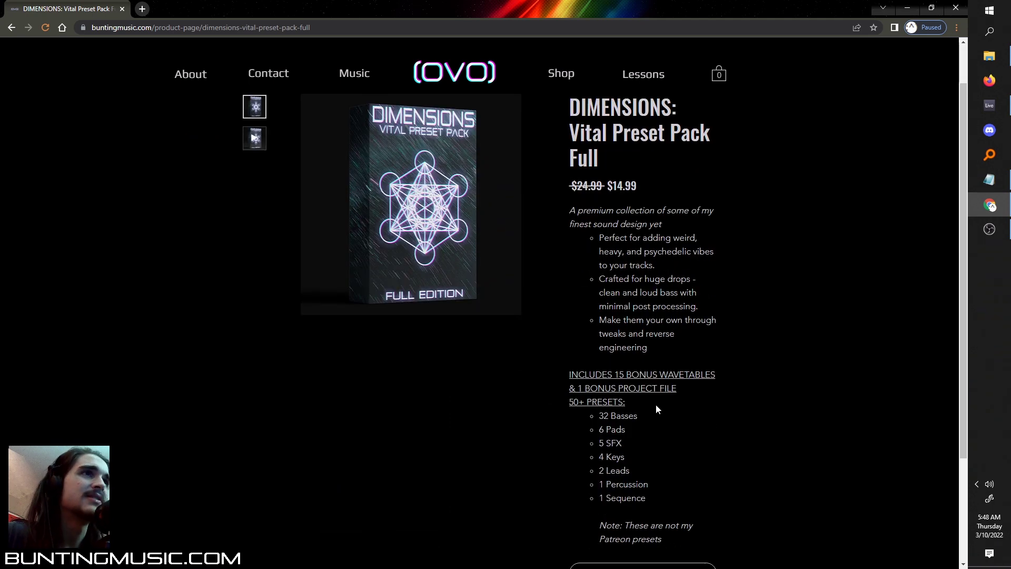
{"action": "left_click_drag", "start_coordinate": [625, 401], "coordinate": [577, 375]}
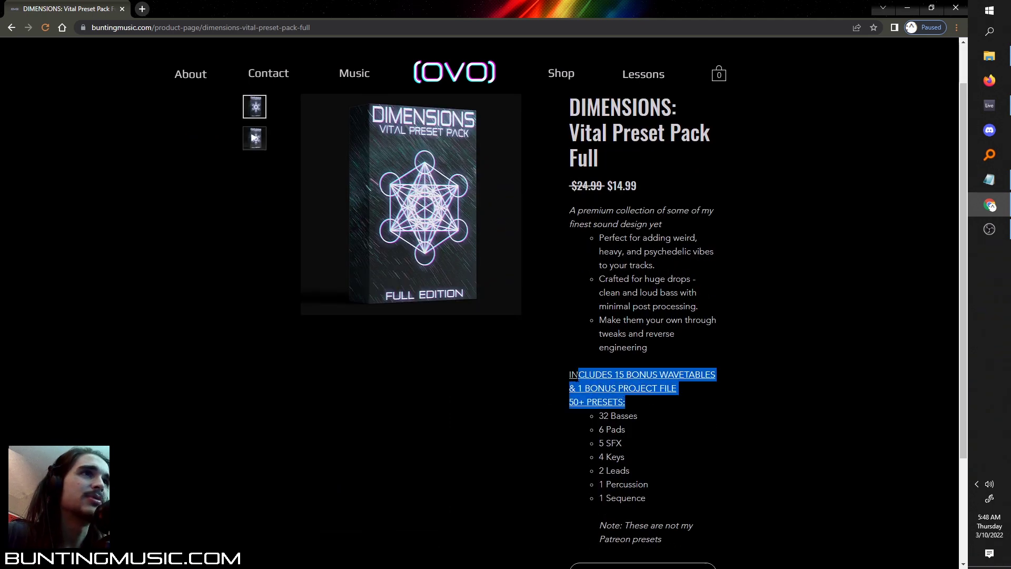
{"action": "left_click", "coordinate": [570, 374]}
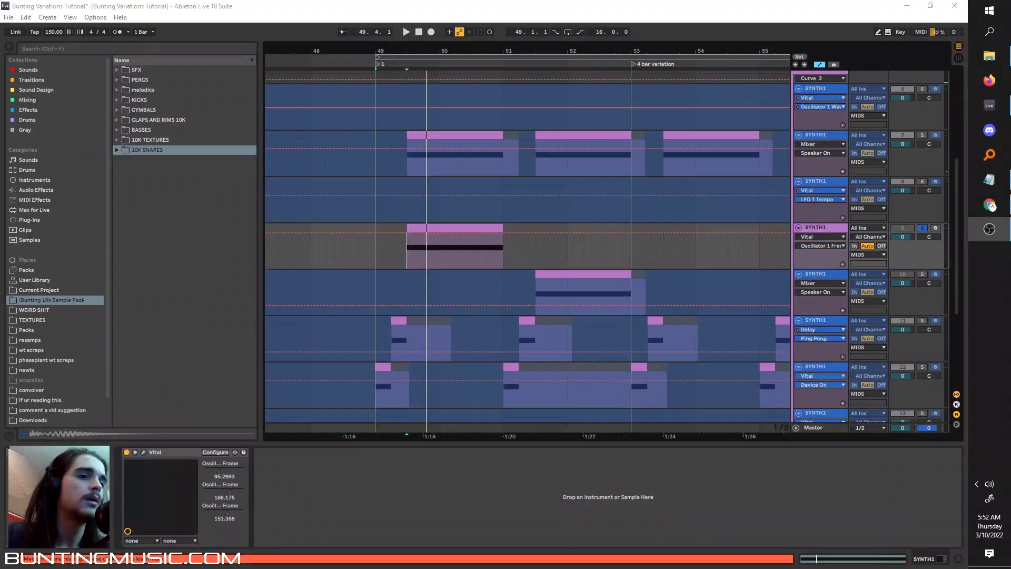
Step: Open the Vital instrument on the soloed SYNTH1 track and play its clip near bar 49
{"action": "left_click", "coordinate": [817, 234]}
{"action": "left_click", "coordinate": [409, 258]}
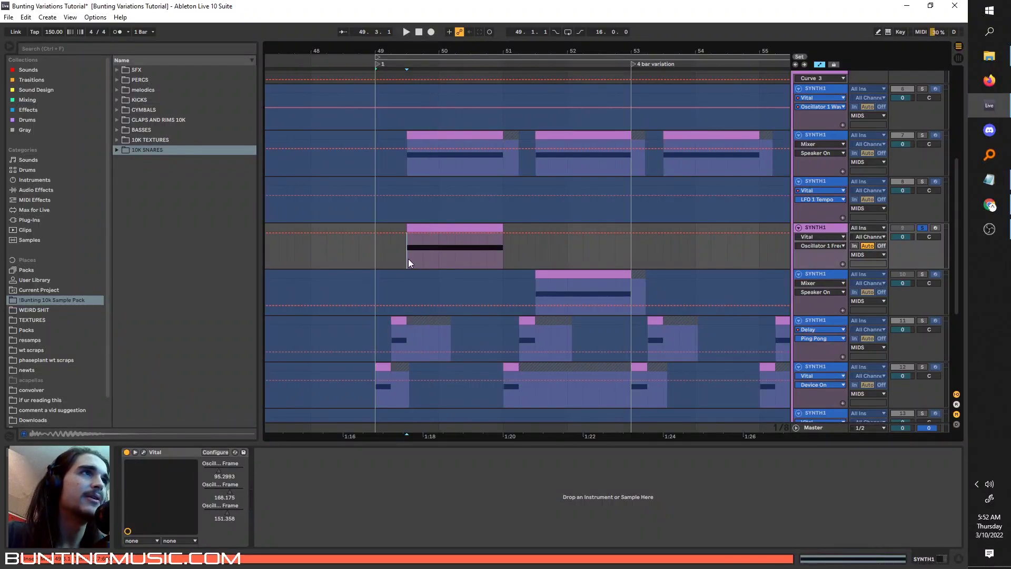
{"action": "left_click", "coordinate": [143, 451]}
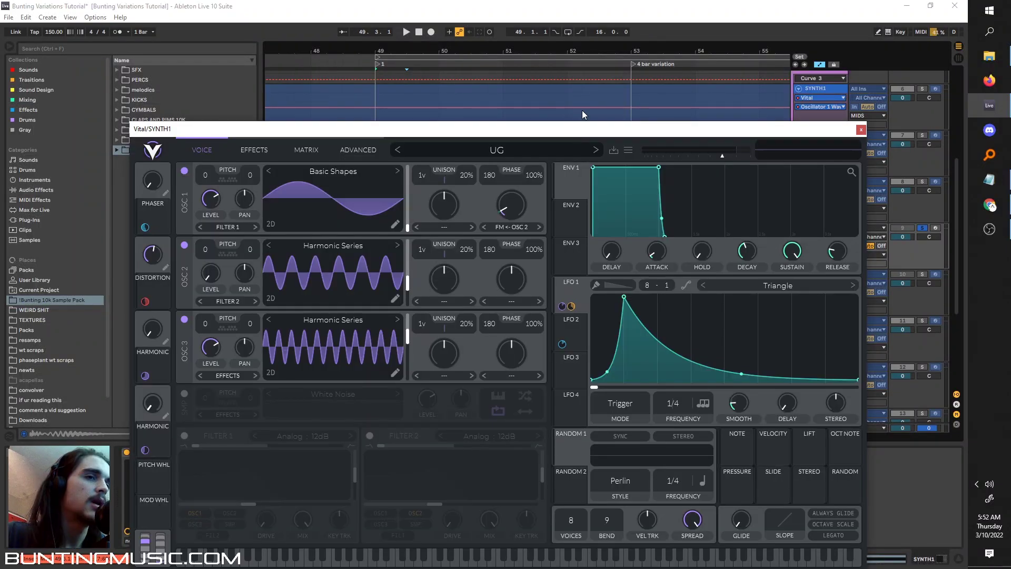
{"action": "left_click_drag", "start_coordinate": [587, 129], "coordinate": [627, 61]}
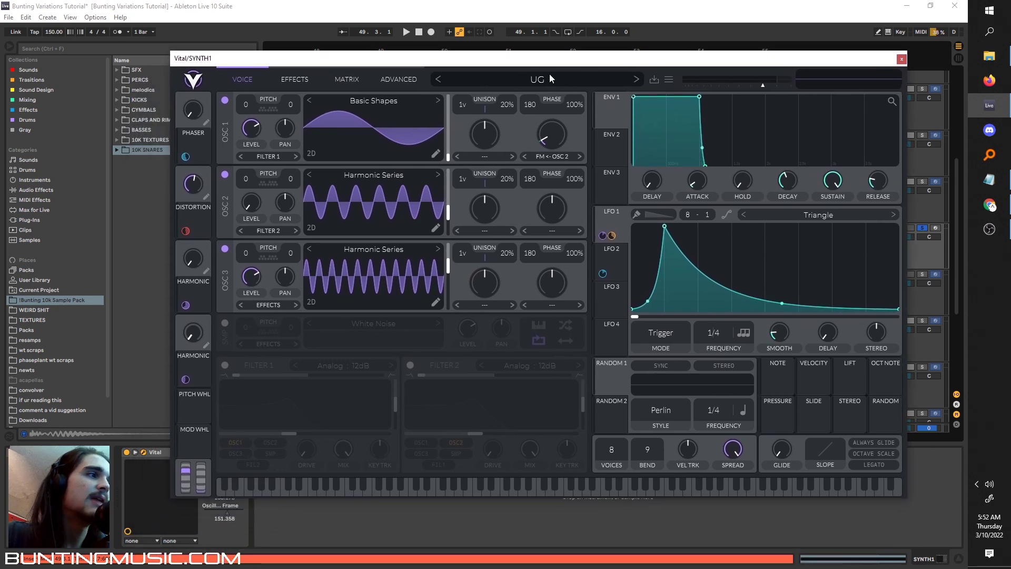
{"action": "left_click_drag", "start_coordinate": [553, 72], "coordinate": [694, 299]}
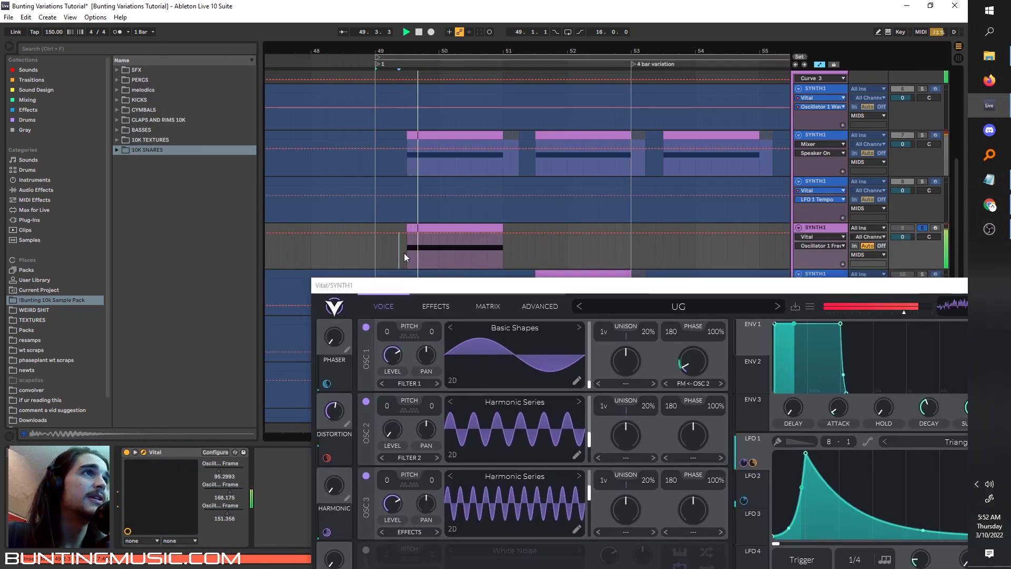
{"action": "left_click_drag", "start_coordinate": [425, 287], "coordinate": [389, 90]}
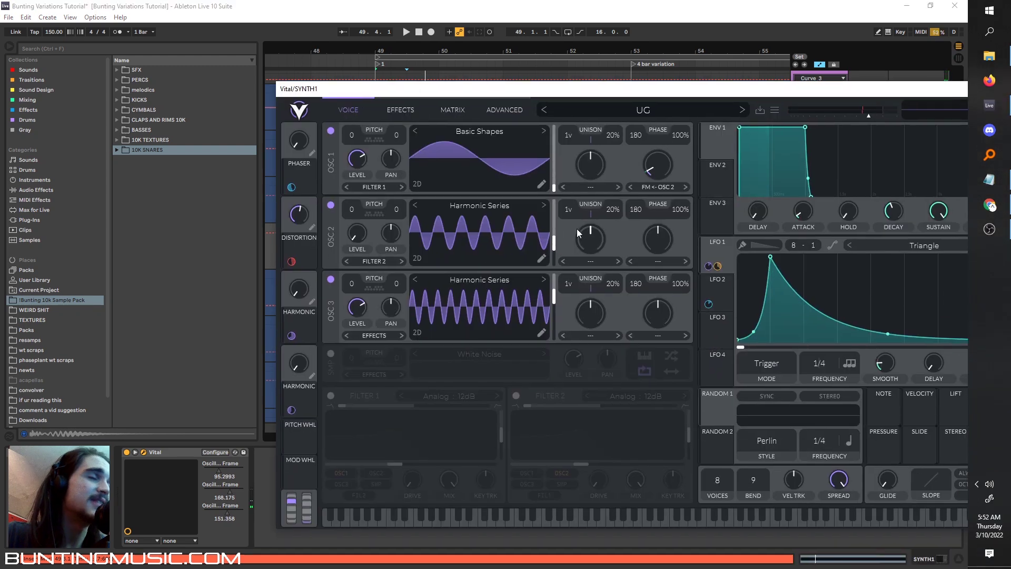
Step: Change the wavetable frame positions of all three oscillators, setting oscillator 1's Basic Shapes to a square wave
{"action": "left_click_drag", "start_coordinate": [557, 238], "coordinate": [556, 165]}
{"action": "left_click_drag", "start_coordinate": [555, 297], "coordinate": [554, 309]}
{"action": "left_click_drag", "start_coordinate": [555, 156], "coordinate": [553, 106]}
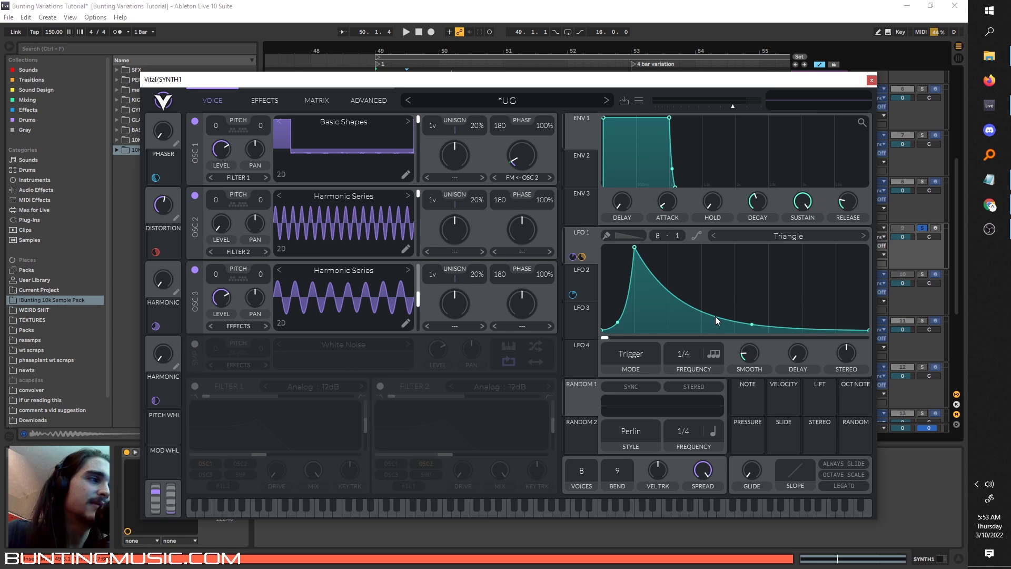
{"action": "left_click_drag", "start_coordinate": [416, 133], "coordinate": [412, 164]}
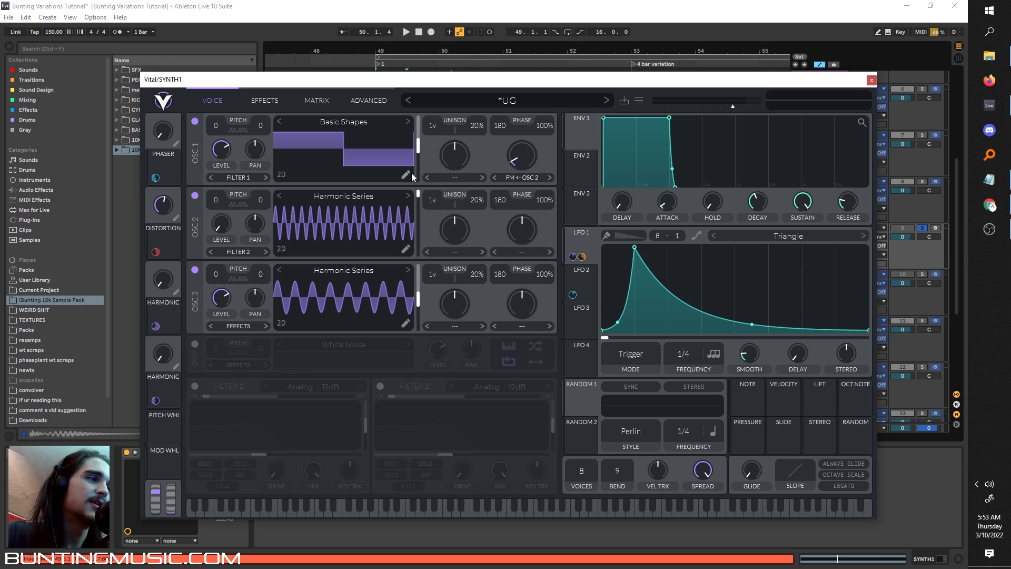
Step: Try the Smear spectral morph on oscillator 1 with a raised amount and play the clip
{"action": "left_click", "coordinate": [452, 177]}
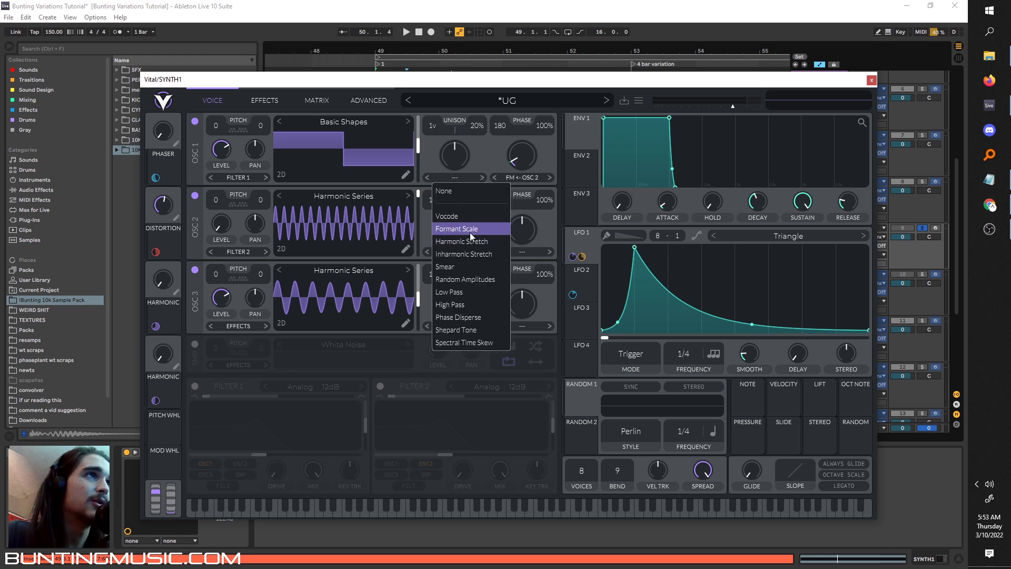
{"action": "left_click", "coordinate": [470, 231]}
{"action": "key", "text": "space"}
{"action": "mouse_move", "coordinate": [455, 152]}
{"action": "left_mouse_down"}
{"action": "mouse_move", "coordinate": [459, 181]}
{"action": "mouse_move", "coordinate": [460, 93]}
{"action": "mouse_move", "coordinate": [461, 162]}
{"action": "left_mouse_up"}
{"action": "left_click", "coordinate": [458, 181]}
{"action": "left_click", "coordinate": [463, 277]}
{"action": "key", "text": "space"}
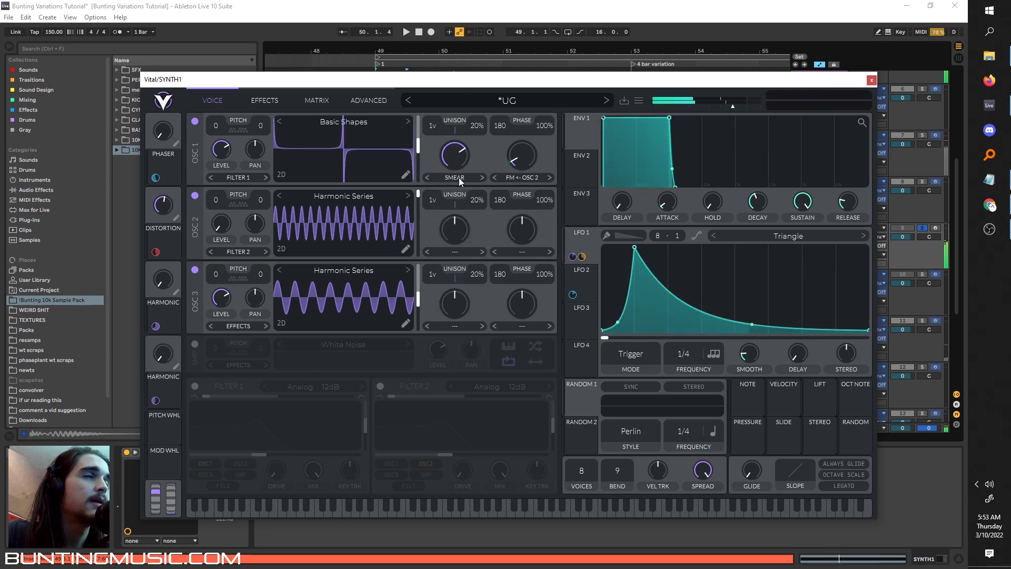
Step: Try the Random Amplitudes morph on oscillator 1 with playback, and reset its spectral morph to None with the amount at default
{"action": "left_click", "coordinate": [458, 178]}
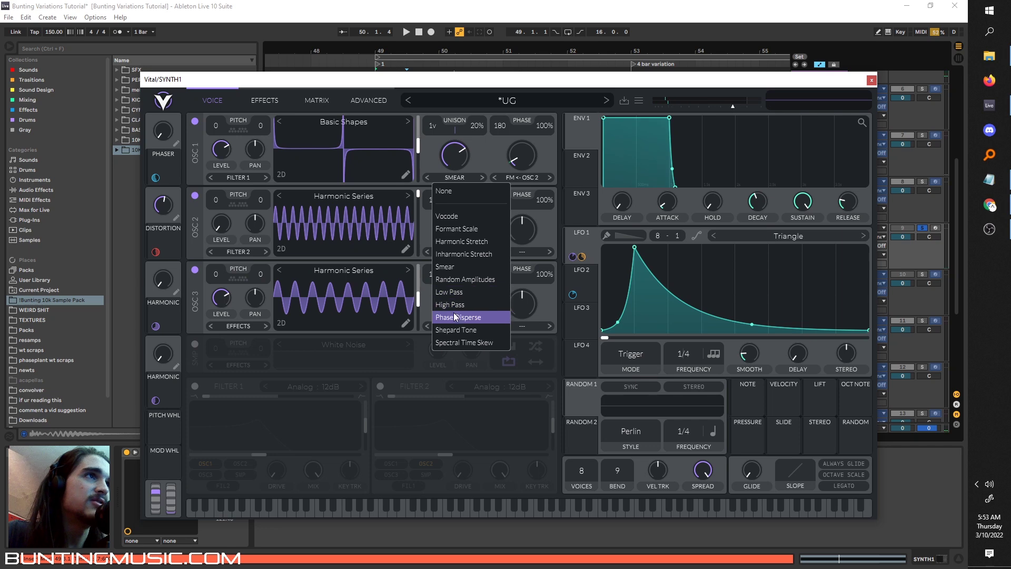
{"action": "left_click", "coordinate": [458, 279]}
{"action": "left_click_drag", "start_coordinate": [462, 162], "coordinate": [454, 180]}
{"action": "key", "text": "space"}
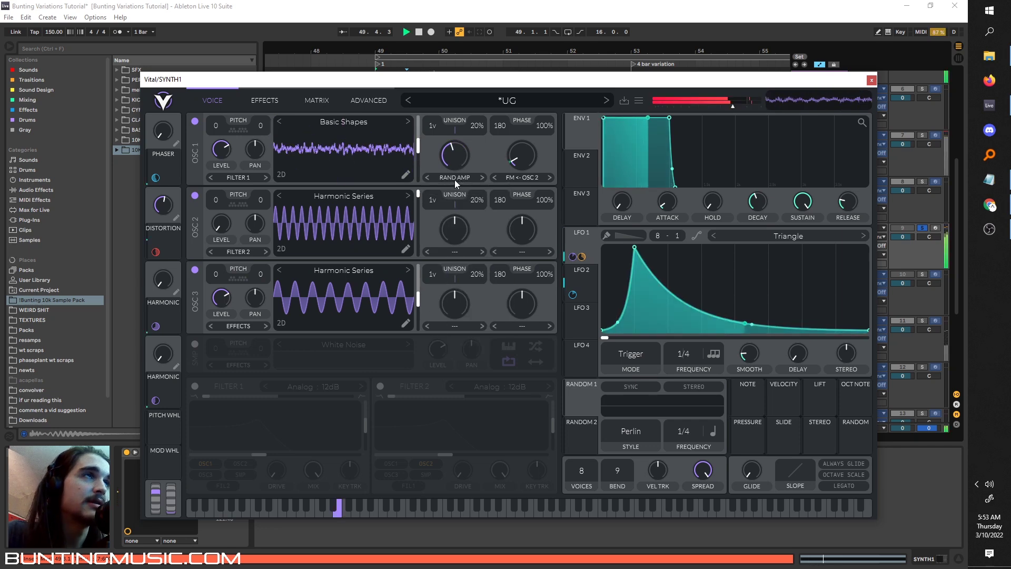
{"action": "left_click", "coordinate": [454, 179]}
{"action": "left_click", "coordinate": [454, 192]}
{"action": "right_click", "coordinate": [451, 161]}
{"action": "left_click", "coordinate": [454, 163]}
Step: Apply the Vocode spectral morph to oscillator 2, shift its amount and play the clip
{"action": "left_click", "coordinate": [459, 252]}
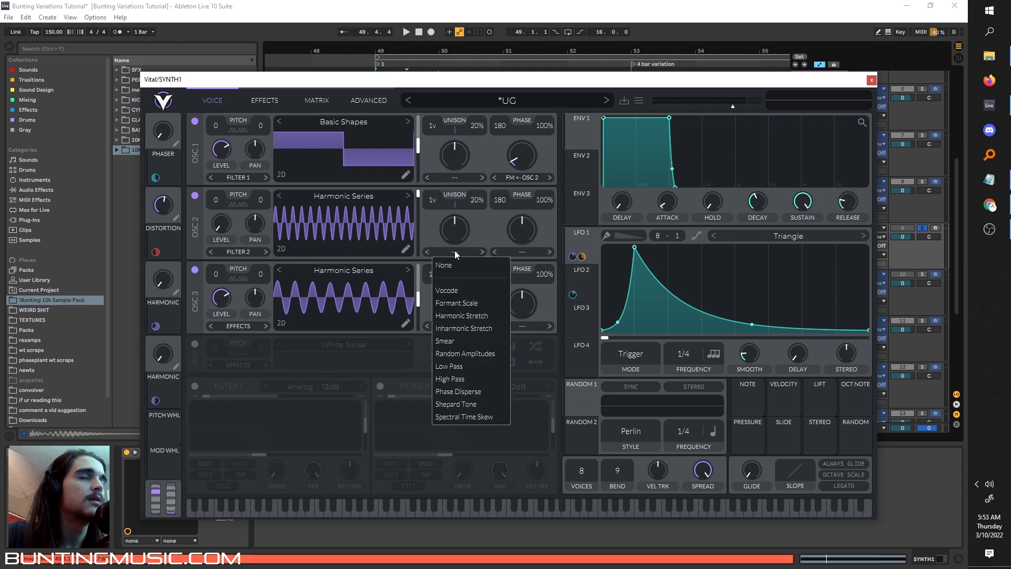
{"action": "left_click", "coordinate": [461, 292]}
{"action": "key", "text": "space"}
Step: Apply the Inharmonic Stretch spectral morph to oscillator 3 and adjust its amount during playback
{"action": "left_click", "coordinate": [454, 326]}
{"action": "key", "text": "space"}
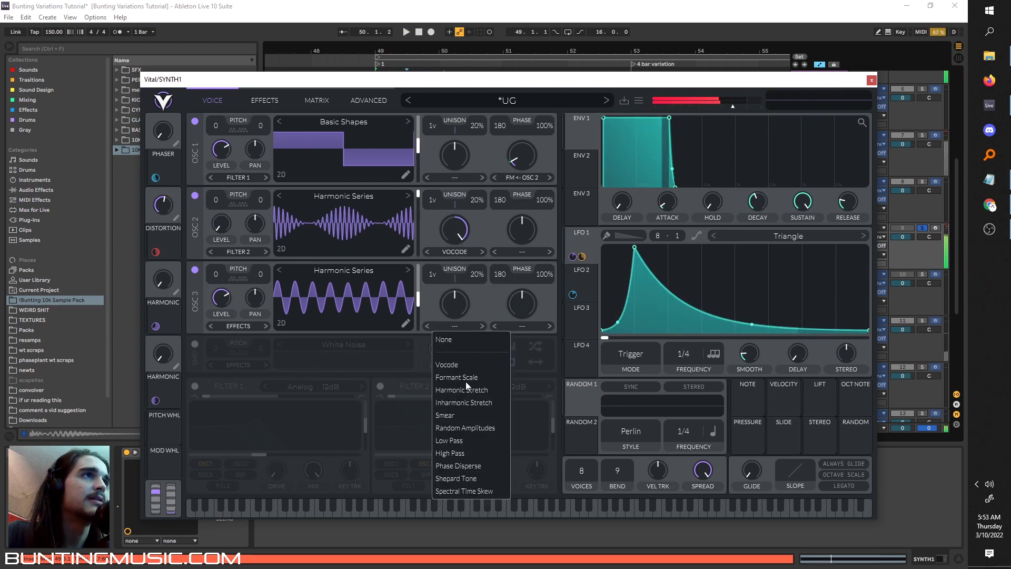
{"action": "left_click", "coordinate": [455, 405]}
{"action": "left_click_drag", "start_coordinate": [455, 303], "coordinate": [450, 261]}
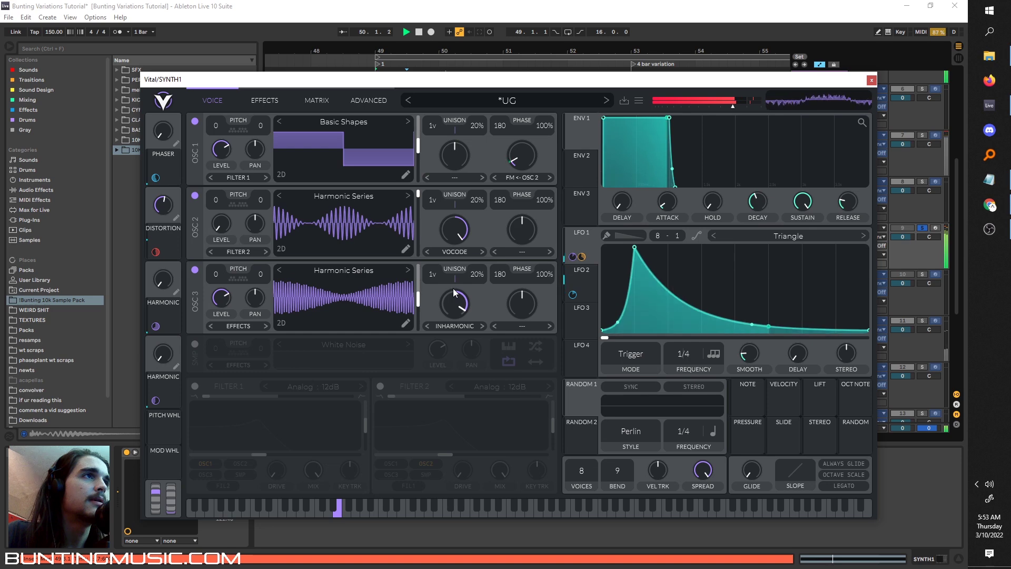
Step: Reset the spectral morph amounts of oscillators 3 and 2 to their defaults, keeping the morph types
{"action": "right_click", "coordinate": [460, 304]}
{"action": "left_click", "coordinate": [462, 305]}
{"action": "left_click", "coordinate": [454, 252]}
{"action": "double_click", "coordinate": [455, 224]}
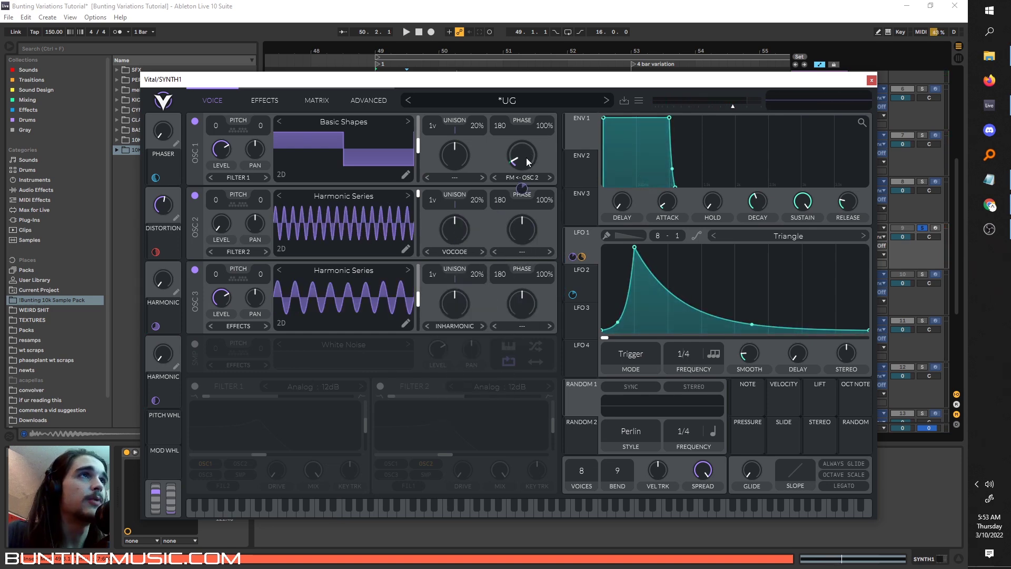
Step: Try adjusting oscillator 1's FM <- Osc 2 distortion and play the clip
{"action": "left_click", "coordinate": [536, 180]}
{"action": "left_click", "coordinate": [542, 158]}
{"action": "left_click_drag", "start_coordinate": [532, 126], "coordinate": [514, 211]}
{"action": "key", "text": "space"}
{"action": "key", "text": "space"}
Step: Try the Formant distortion on oscillator 2 with its amount at 43% and play the clip
{"action": "left_click", "coordinate": [524, 251]}
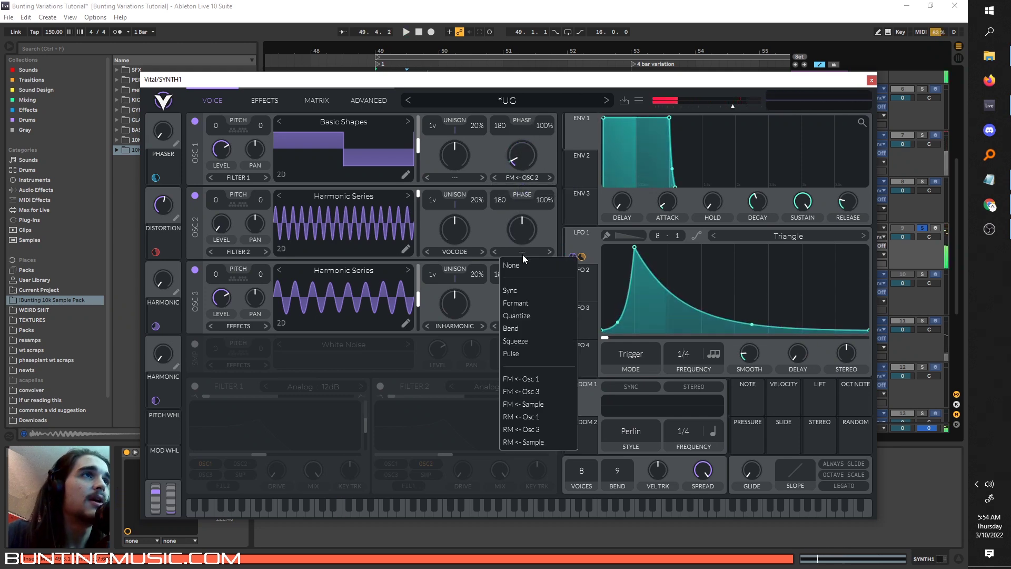
{"action": "left_click", "coordinate": [521, 303]}
{"action": "key", "text": "space"}
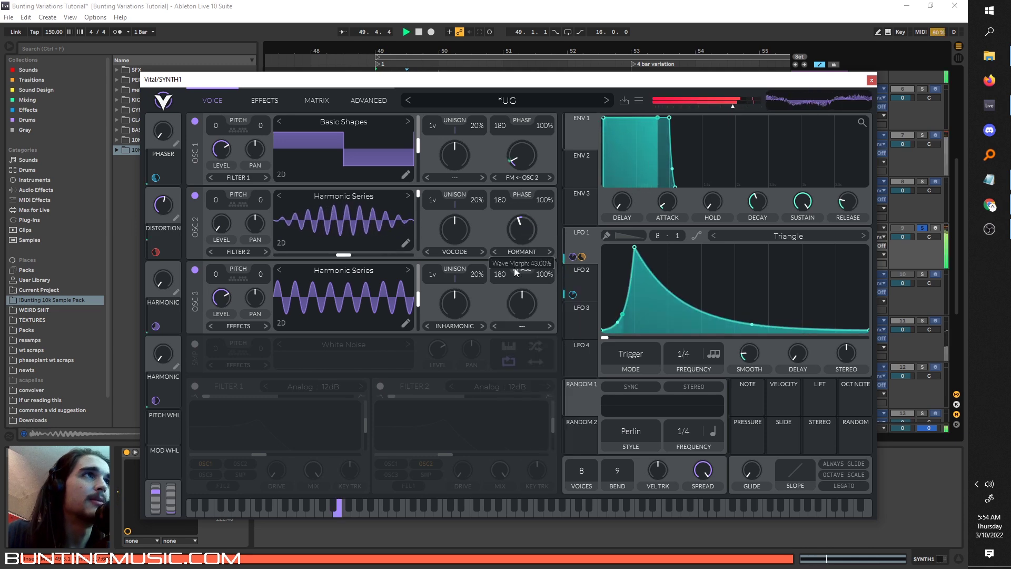
{"action": "key", "text": "space"}
Step: Try a distortion type on oscillator 3 with an altered amount and play the clip
{"action": "left_click", "coordinate": [521, 326]}
{"action": "left_click", "coordinate": [529, 409]}
{"action": "mouse_move", "coordinate": [521, 318]}
{"action": "left_mouse_down"}
{"action": "mouse_move", "coordinate": [521, 277]}
{"action": "mouse_move", "coordinate": [512, 321]}
{"action": "left_mouse_up"}
{"action": "key", "text": "space"}
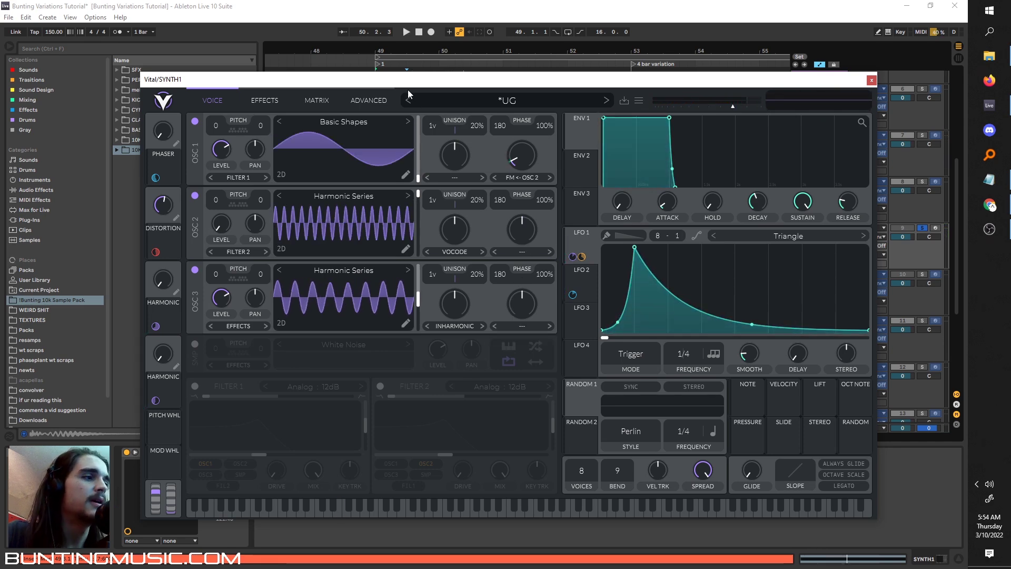
Step: Show Vital's effects and adjust the phaser's center amount while playing the clip
{"action": "left_click_drag", "start_coordinate": [406, 79], "coordinate": [455, 133]}
{"action": "left_click", "coordinate": [315, 154]}
{"action": "left_click_drag", "start_coordinate": [325, 131], "coordinate": [299, 106]}
{"action": "left_click_drag", "start_coordinate": [401, 104], "coordinate": [387, 142]}
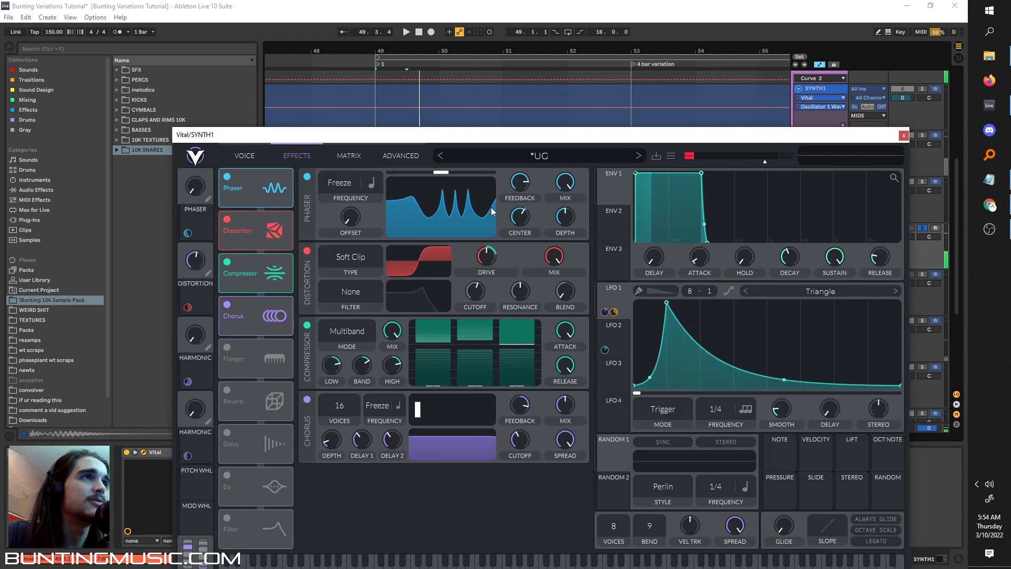
{"action": "mouse_move", "coordinate": [514, 223]}
{"action": "left_mouse_down"}
{"action": "mouse_move", "coordinate": [513, 233]}
{"action": "mouse_move", "coordinate": [518, 223]}
{"action": "left_mouse_up"}
{"action": "key", "text": "space"}
{"action": "key", "text": "space"}
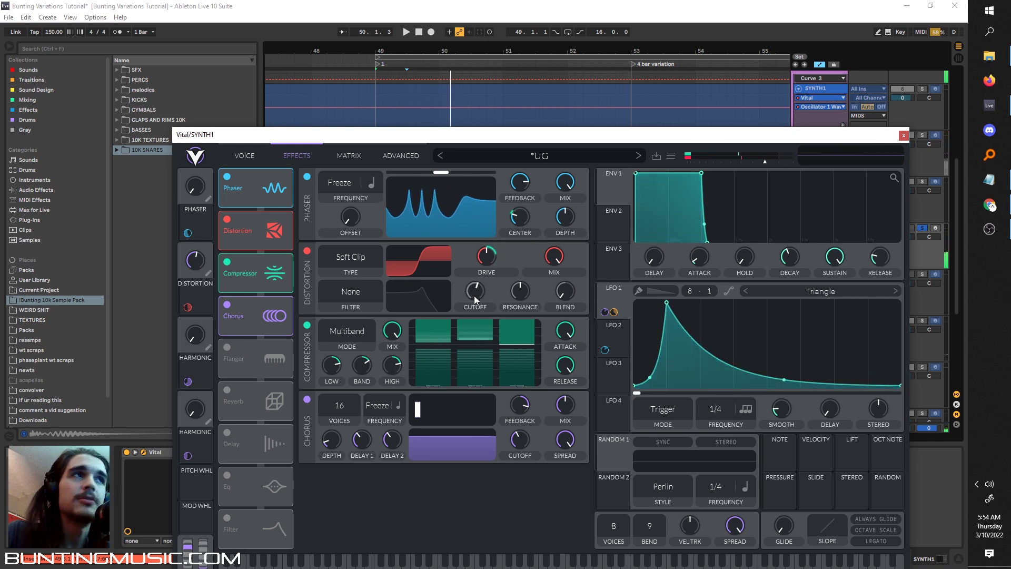
Step: Set the distortion effect's drive to 4.500 dB and play the clip
{"action": "key", "text": "space"}
{"action": "mouse_move", "coordinate": [487, 256]}
{"action": "left_mouse_down"}
{"action": "mouse_move", "coordinate": [485, 271]}
{"action": "mouse_move", "coordinate": [481, 261]}
{"action": "mouse_move", "coordinate": [473, 269]}
{"action": "left_mouse_up"}
{"action": "key", "text": "space"}
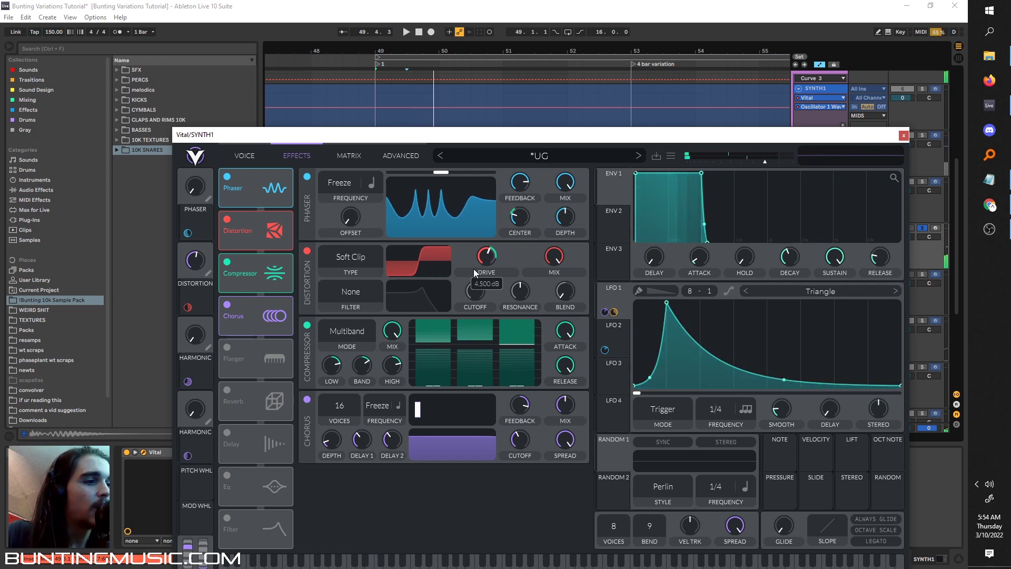
Step: Turn off the chorus and compressor effects and play the clip without them
{"action": "left_click", "coordinate": [226, 308]}
{"action": "left_click", "coordinate": [232, 260]}
{"action": "key", "text": "space"}
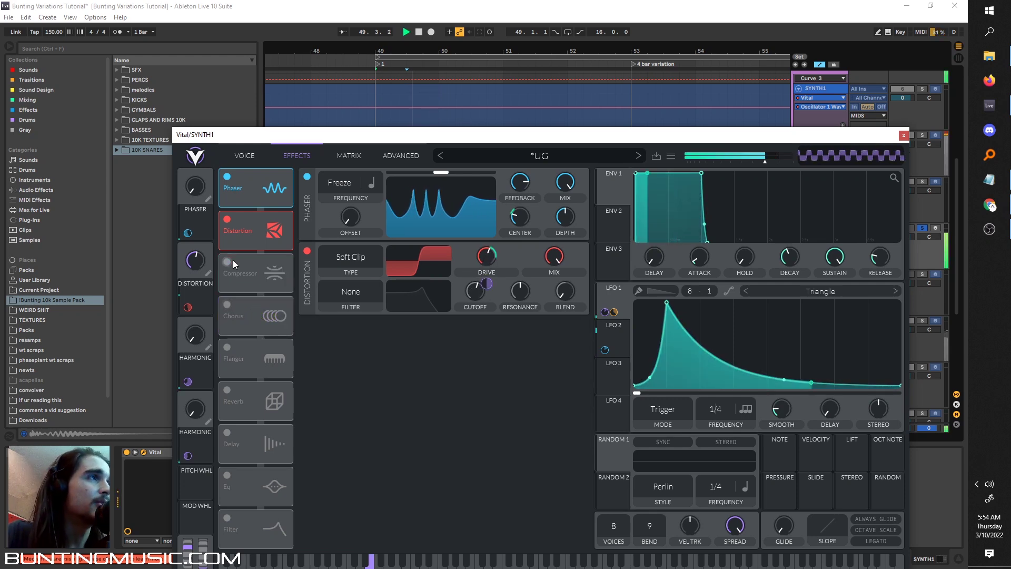
{"action": "key", "text": "space"}
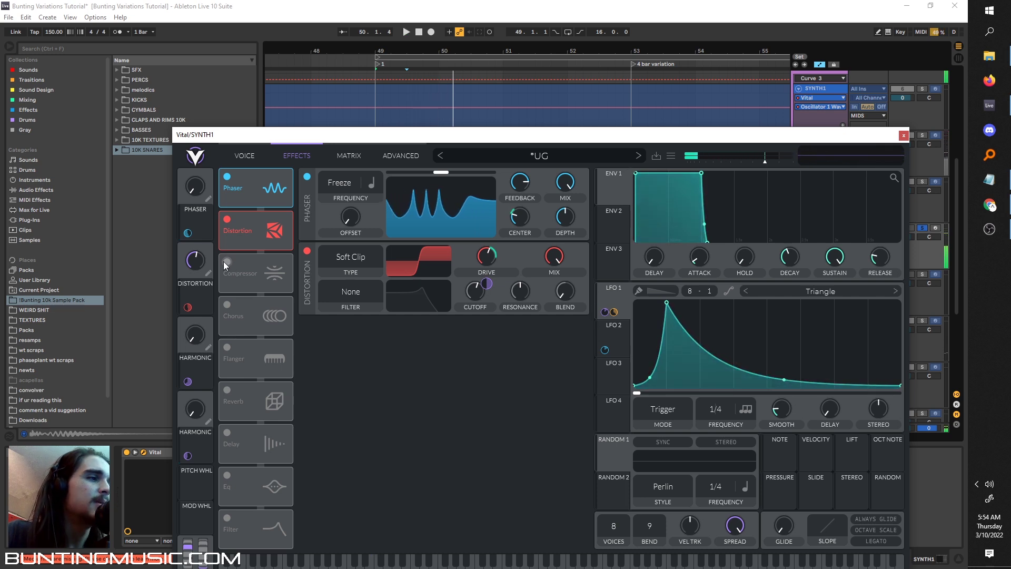
Step: Turn the compressor and chorus effects back on and play the clip
{"action": "left_click", "coordinate": [226, 263]}
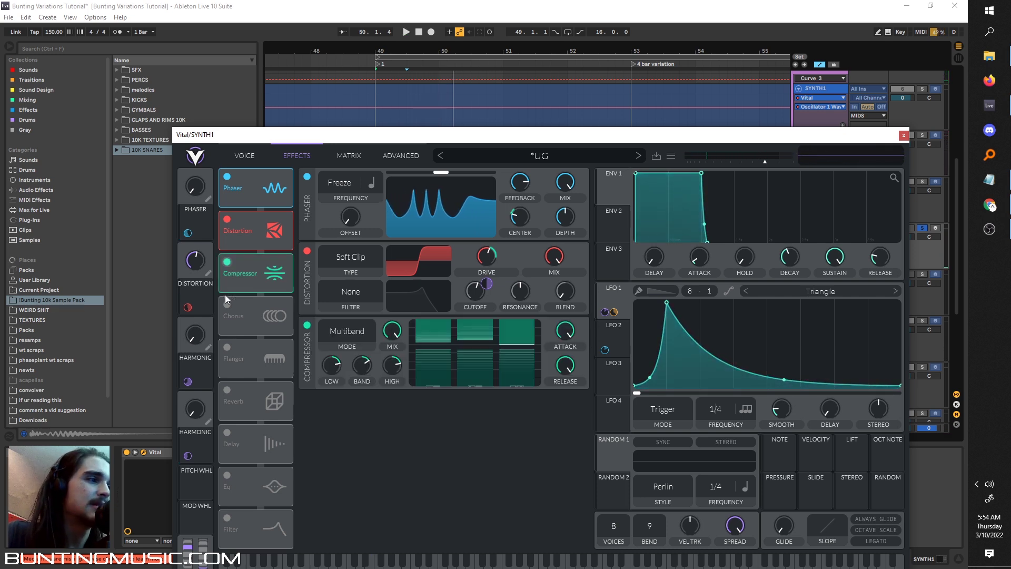
{"action": "key", "text": "space"}
{"action": "left_click", "coordinate": [226, 302]}
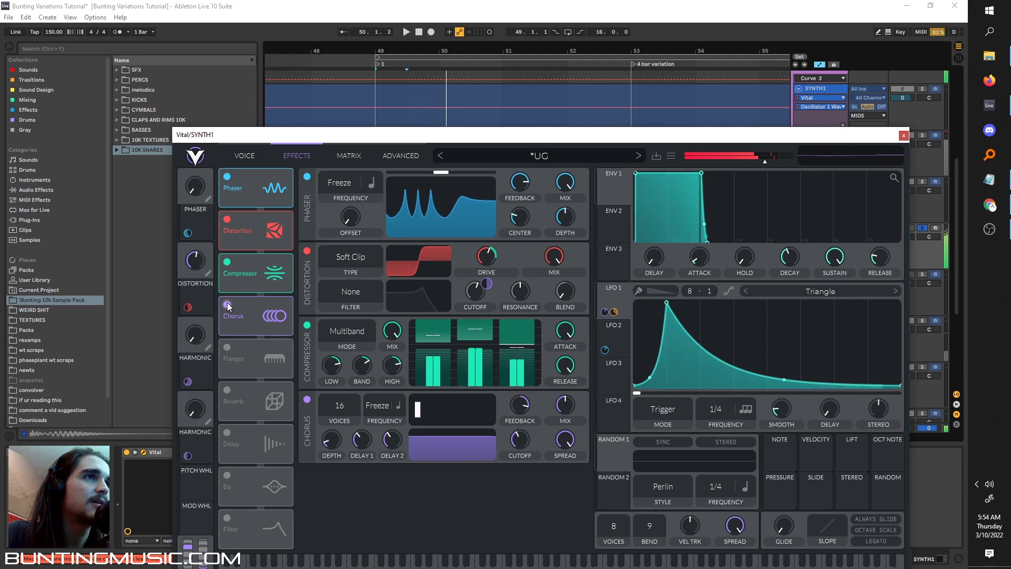
Step: Compare the sound by toggling the chorus effect during playback, leaving it off
{"action": "left_click", "coordinate": [227, 305]}
{"action": "key", "text": "space"}
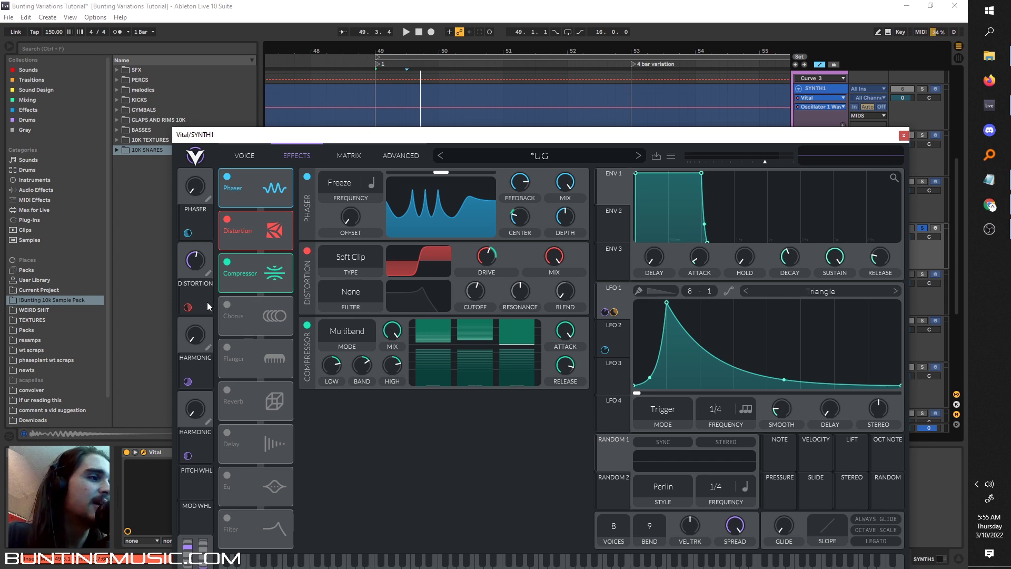
{"action": "left_click", "coordinate": [226, 300]}
{"action": "left_click", "coordinate": [226, 300]}
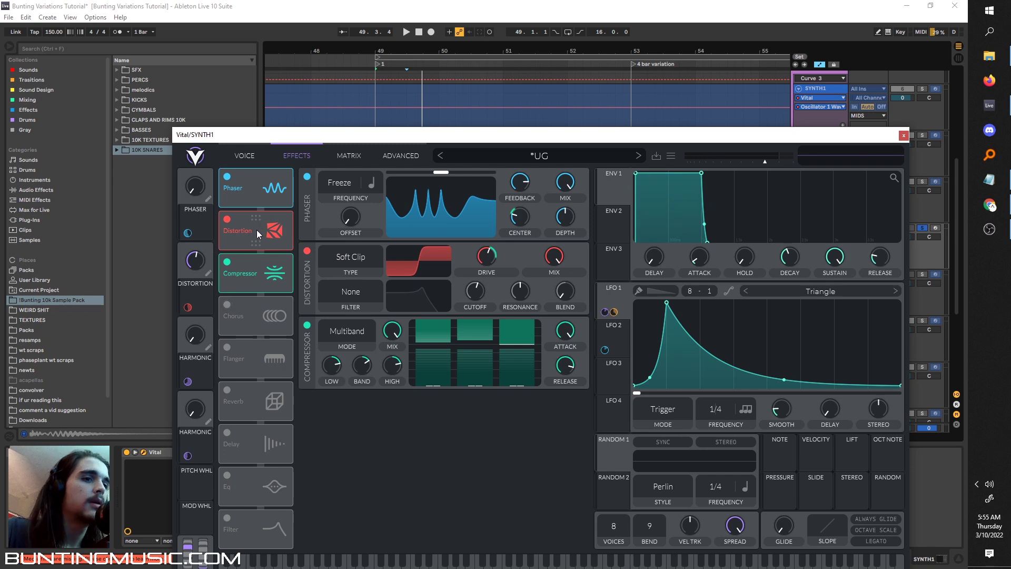
Step: Turn on the Analog 12dB filter effect and adjust its cutoff while the clip plays
{"action": "left_click", "coordinate": [227, 517]}
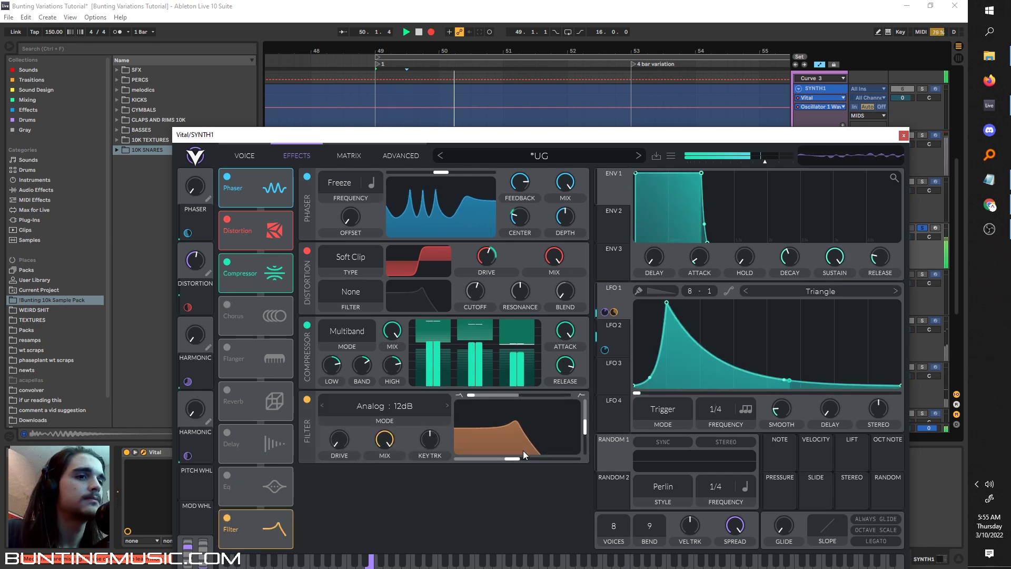
{"action": "left_click_drag", "start_coordinate": [483, 456], "coordinate": [518, 459]}
{"action": "key", "text": "space"}
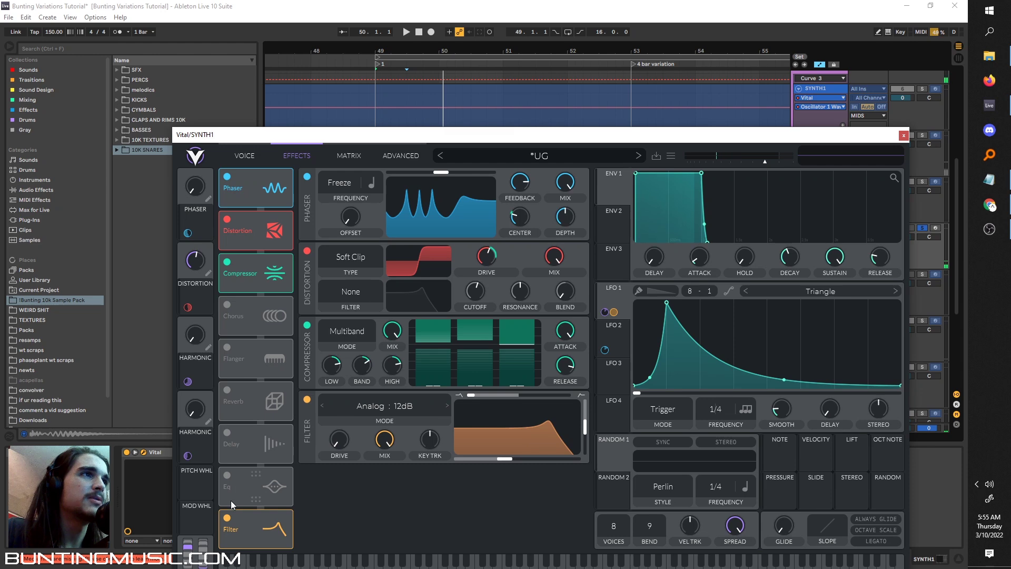
Step: Turn off the filter effect, play the clip without it, and turn the chorus effect back on
{"action": "left_click", "coordinate": [227, 517]}
{"action": "key", "text": "space"}
{"action": "key", "text": "space"}
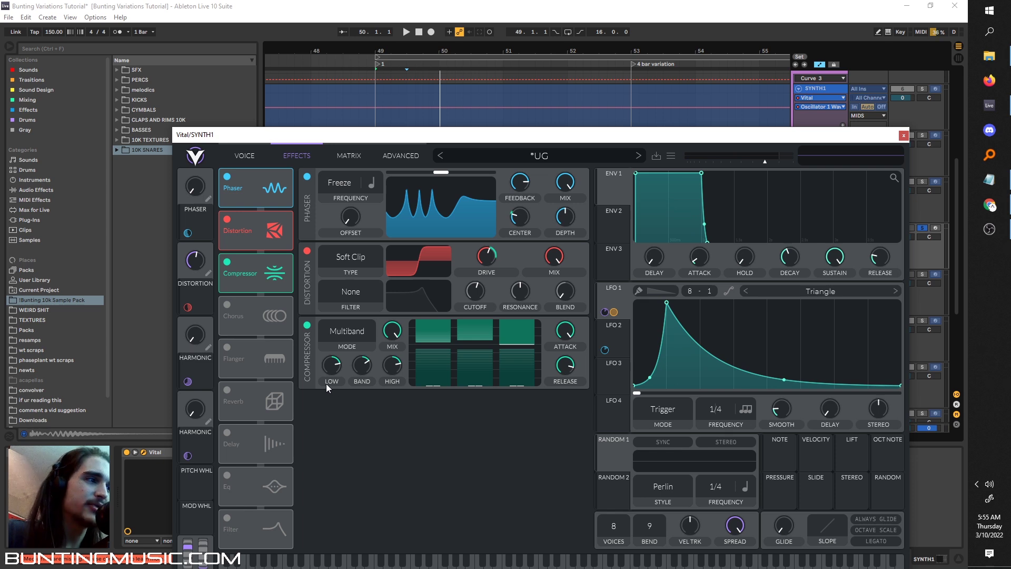
{"action": "left_click", "coordinate": [227, 305]}
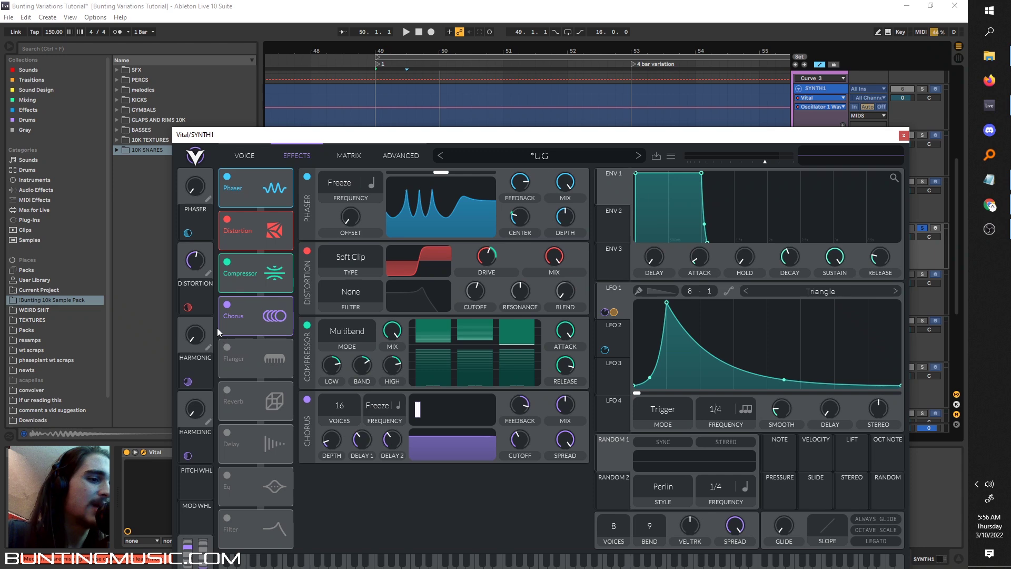
Step: Bend the falling curve of LFO 1 upward into a long plateau and play the clip
{"action": "left_click_drag", "start_coordinate": [554, 136], "coordinate": [550, 212]}
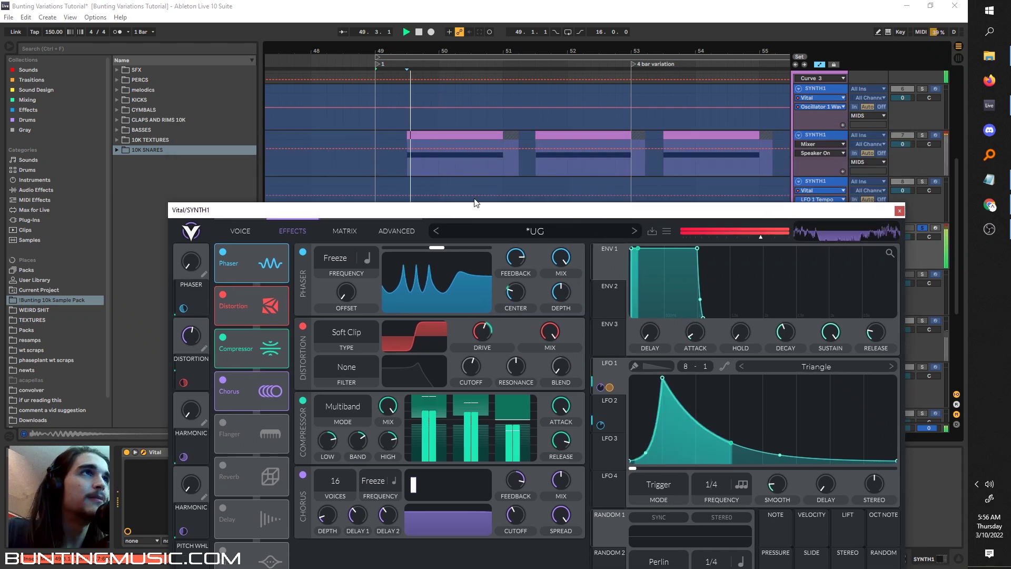
{"action": "left_click_drag", "start_coordinate": [780, 460], "coordinate": [780, 379]}
{"action": "key", "text": "space"}
{"action": "key", "text": "space"}
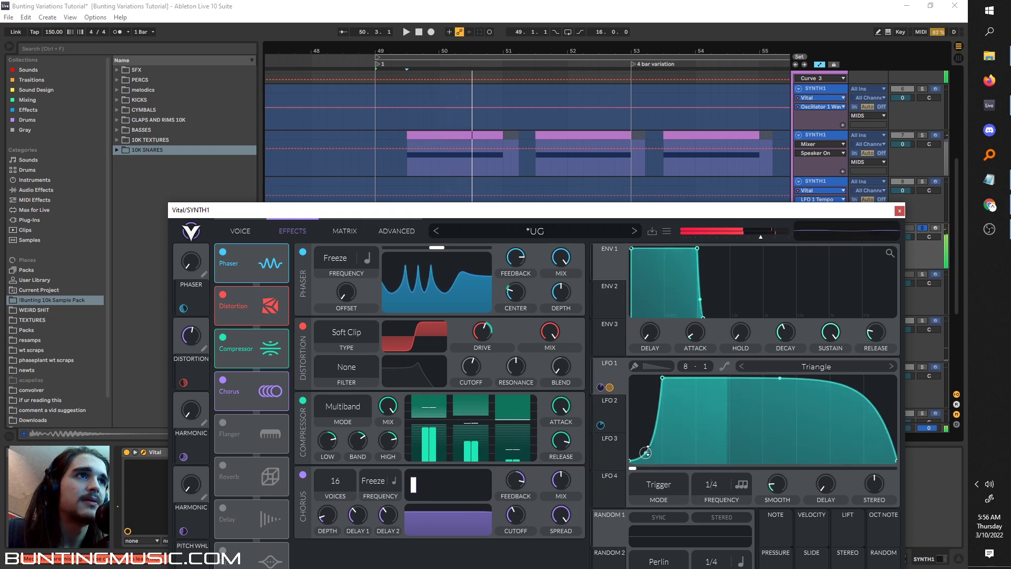
Step: Bend LFO 1's rising curve up and its falling curve back down, and play the clip
{"action": "left_click_drag", "start_coordinate": [646, 452], "coordinate": [646, 378]}
{"action": "left_click_drag", "start_coordinate": [772, 407], "coordinate": [780, 459]}
{"action": "key", "text": "space"}
{"action": "key", "text": "space"}
Step: Bend LFO 1's rising curve downward, play the clip, and shift the peak past the middle of the cycle
{"action": "left_click_drag", "start_coordinate": [647, 380], "coordinate": [589, 489]}
{"action": "key", "text": "space"}
{"action": "key", "text": "space"}
{"action": "left_click_drag", "start_coordinate": [844, 461], "coordinate": [786, 391]}
Step: Turn the filter effect on and move LFO 1's peak close to the end of its cycle during playback
{"action": "left_click_drag", "start_coordinate": [285, 210], "coordinate": [172, 95]}
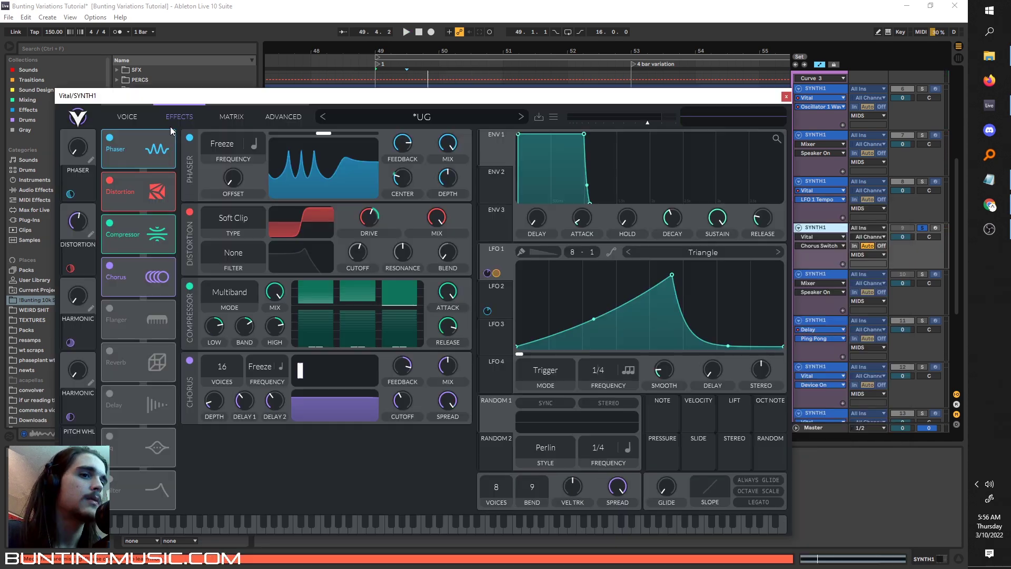
{"action": "left_click", "coordinate": [110, 480]}
{"action": "key", "text": "space"}
{"action": "left_click_drag", "start_coordinate": [672, 275], "coordinate": [533, 231]}
{"action": "left_click_drag", "start_coordinate": [637, 220], "coordinate": [734, 196]}
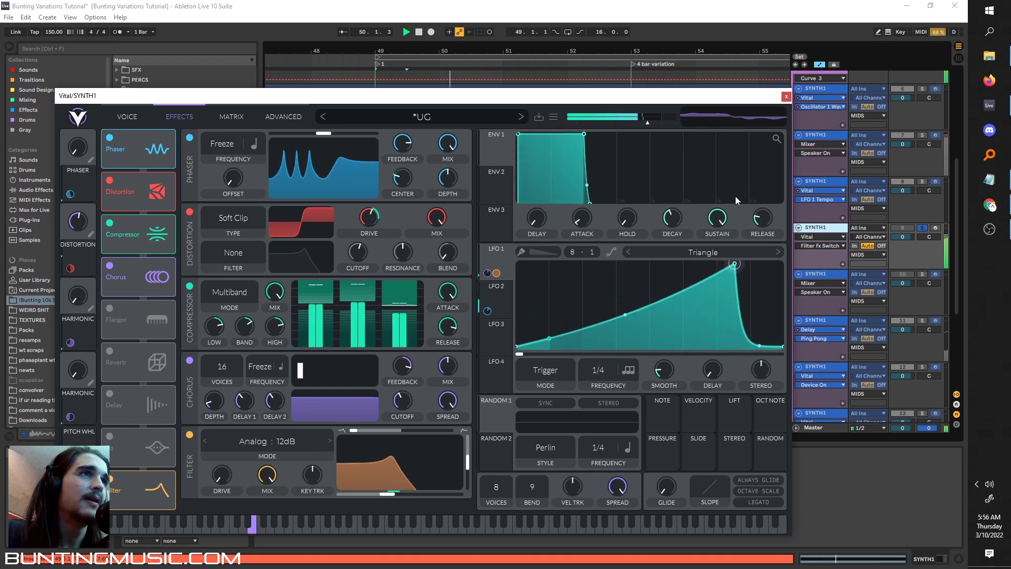
{"action": "key", "text": "space"}
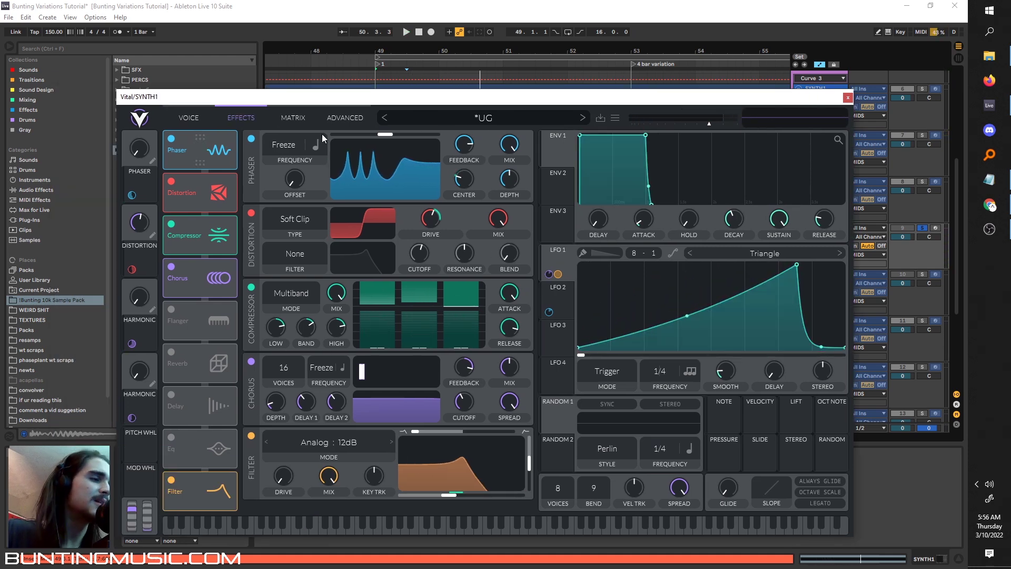
Step: Close the Vital window, add the Phaser audio effect after Vital, and play the clip
{"action": "left_click", "coordinate": [847, 98]}
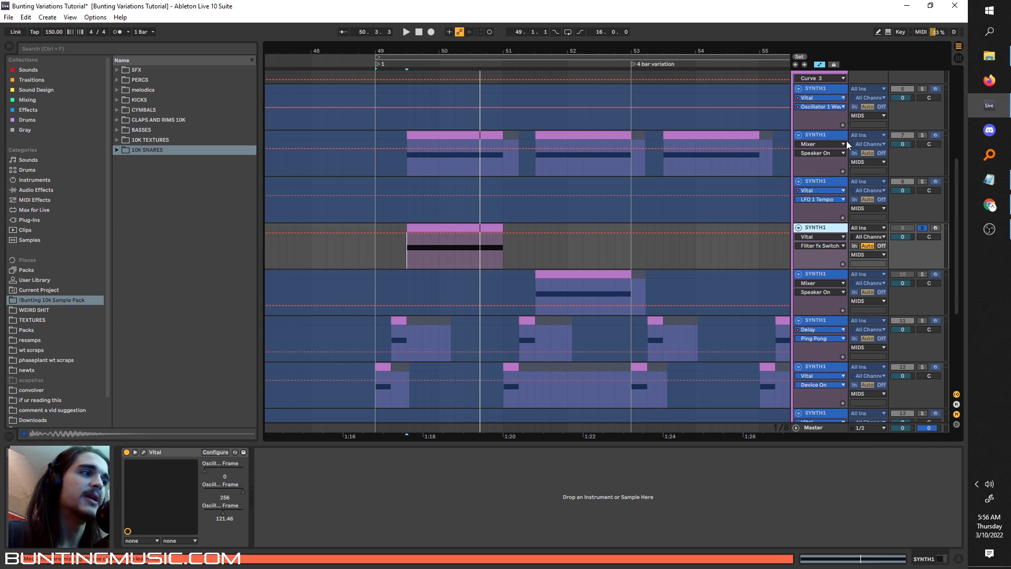
{"action": "left_click", "coordinate": [34, 189]}
{"action": "left_click", "coordinate": [118, 231]}
{"action": "left_click", "coordinate": [116, 230]}
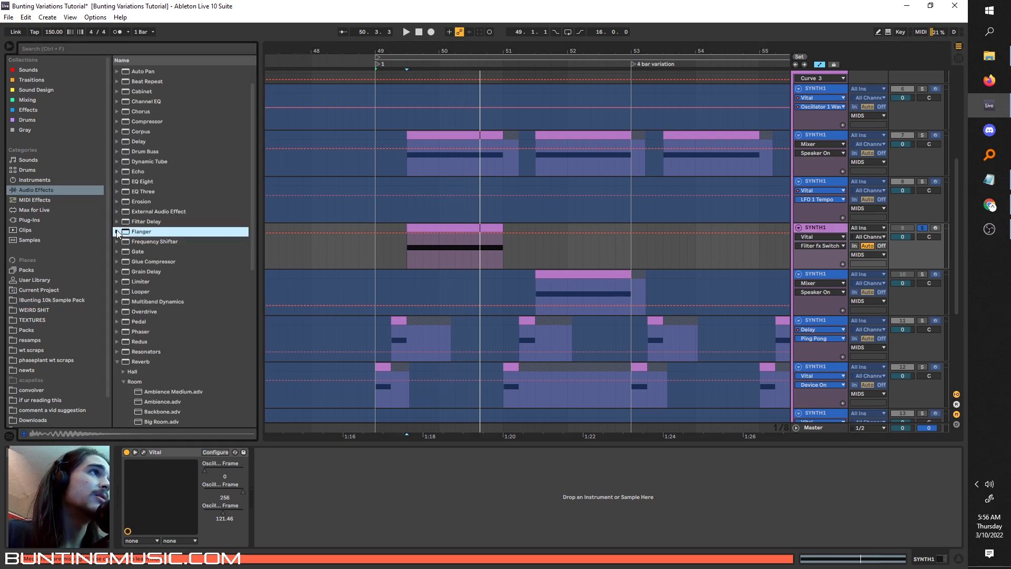
{"action": "left_click", "coordinate": [118, 361]}
{"action": "left_click_drag", "start_coordinate": [133, 330], "coordinate": [312, 500]}
{"action": "key", "text": "space"}
{"action": "key", "text": "space"}
{"action": "key", "text": "space"}
{"action": "key", "text": "space"}
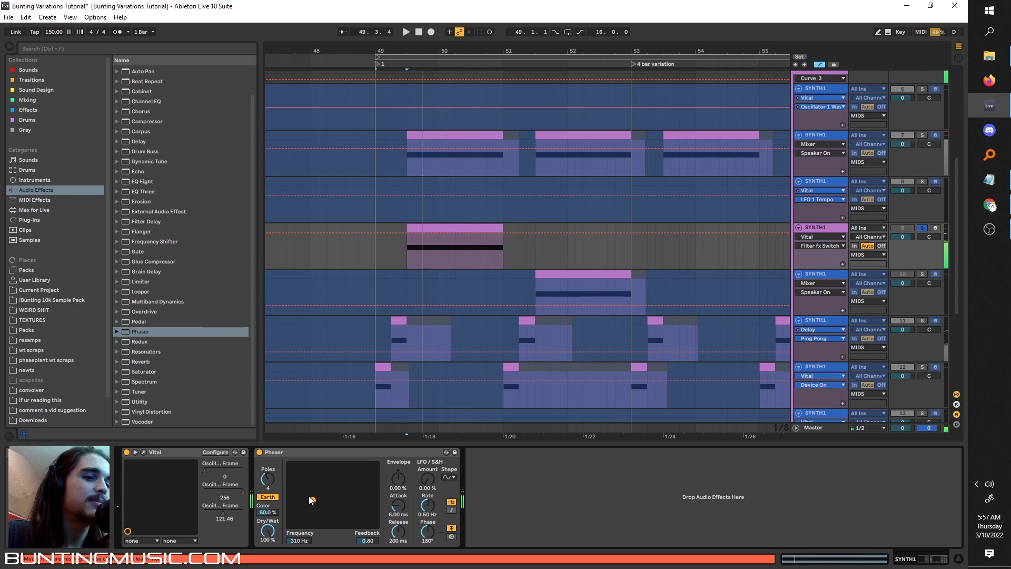
Step: Add a Saturator after the Phaser, play the clip, and raise the Saturator's drive to 18.3 dB
{"action": "key", "text": "ctrl+f"}
{"action": "type", "text": "sat"}
{"action": "key", "text": "Down"}
{"action": "key", "text": "Down"}
{"action": "key", "text": "Return"}
{"action": "key", "text": "space"}
{"action": "key", "text": "space"}
{"action": "key", "text": "space"}
{"action": "left_click_drag", "start_coordinate": [481, 477], "coordinate": [481, 451]}
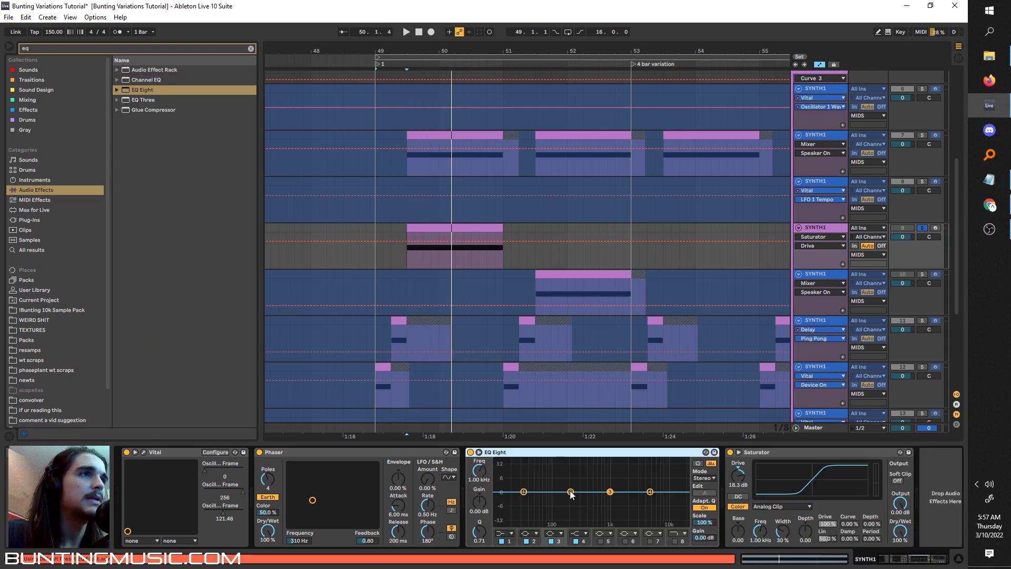
Step: In EQ Eight, cut about 10.3 dB at 182 Hz and boost about 7.81 dB at 1.09 kHz, then bypass the EQ after playback
{"action": "mouse_move", "coordinate": [572, 494]}
{"action": "left_mouse_down"}
{"action": "mouse_move", "coordinate": [597, 523]}
{"action": "mouse_move", "coordinate": [560, 521]}
{"action": "left_mouse_up"}
{"action": "key", "text": "space"}
{"action": "left_click_drag", "start_coordinate": [610, 492], "coordinate": [612, 475]}
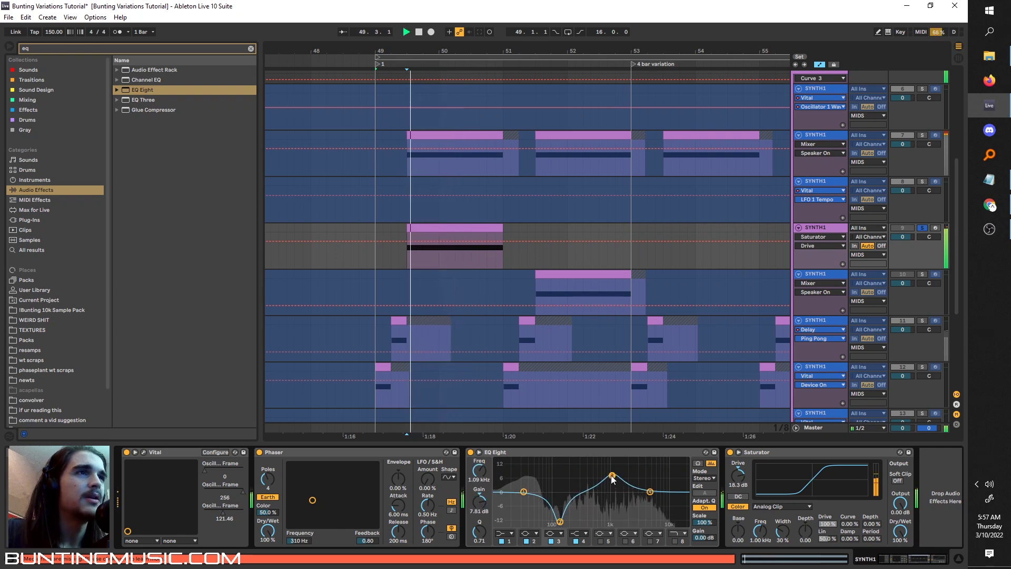
{"action": "left_click_drag", "start_coordinate": [560, 521], "coordinate": [568, 513]}
{"action": "key", "text": "space"}
{"action": "left_click", "coordinate": [472, 452]}
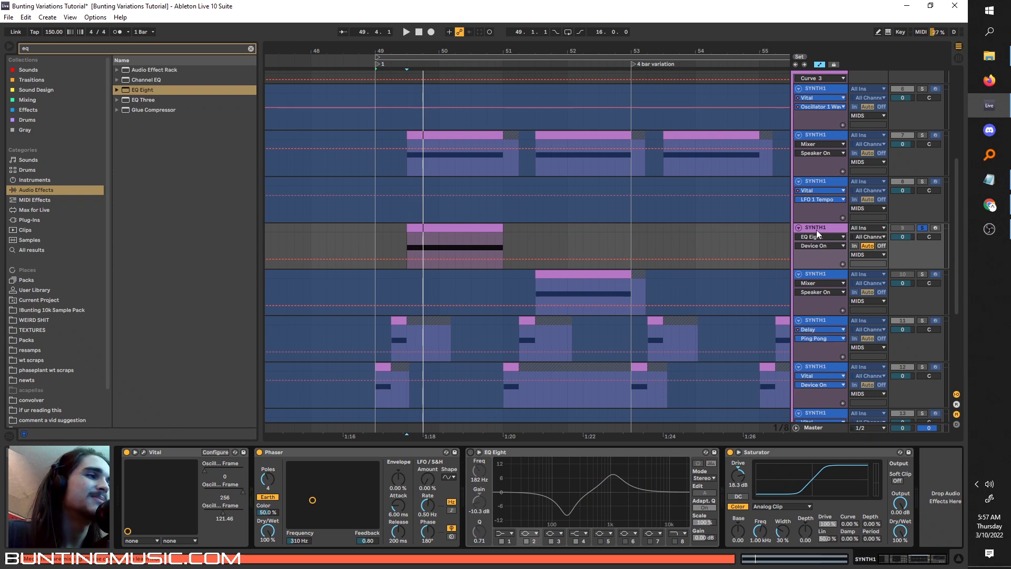
Step: Insert an audio track below the soloed synth track, set its input to Resampling, and arm it for recording
{"action": "left_click", "coordinate": [251, 48]}
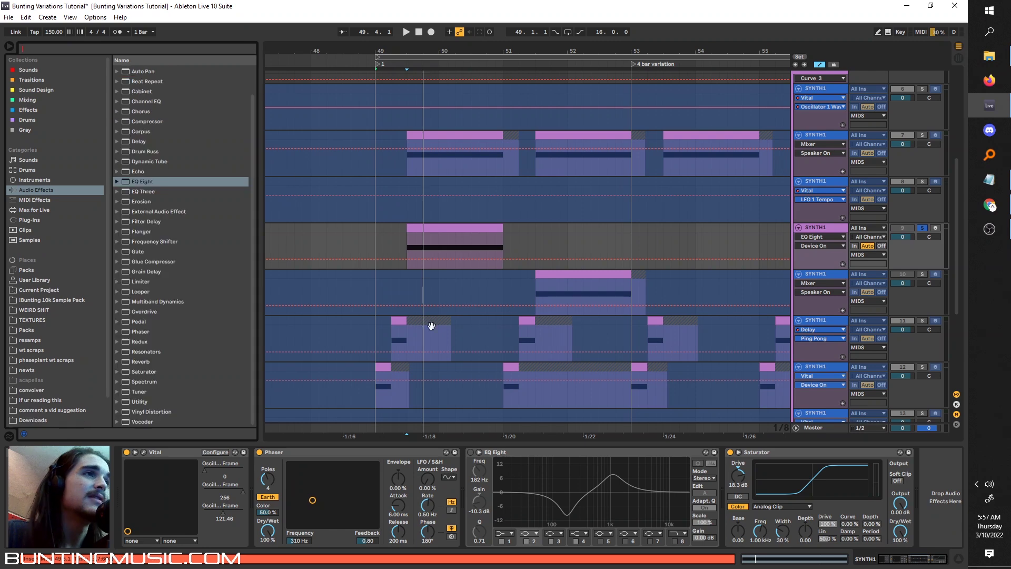
{"action": "right_click", "coordinate": [823, 231]}
{"action": "left_click", "coordinate": [850, 306]}
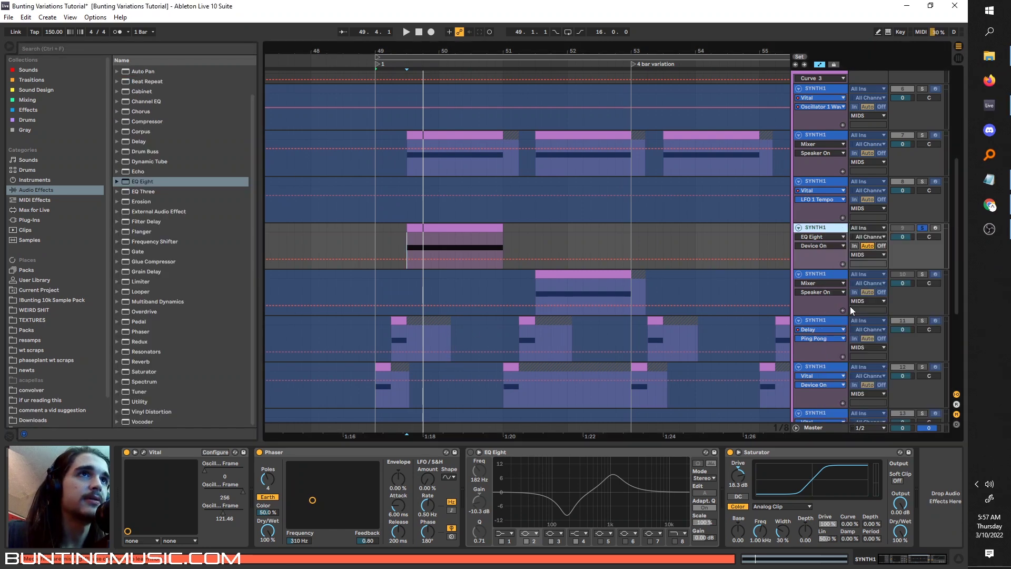
{"action": "left_click", "coordinate": [868, 274]}
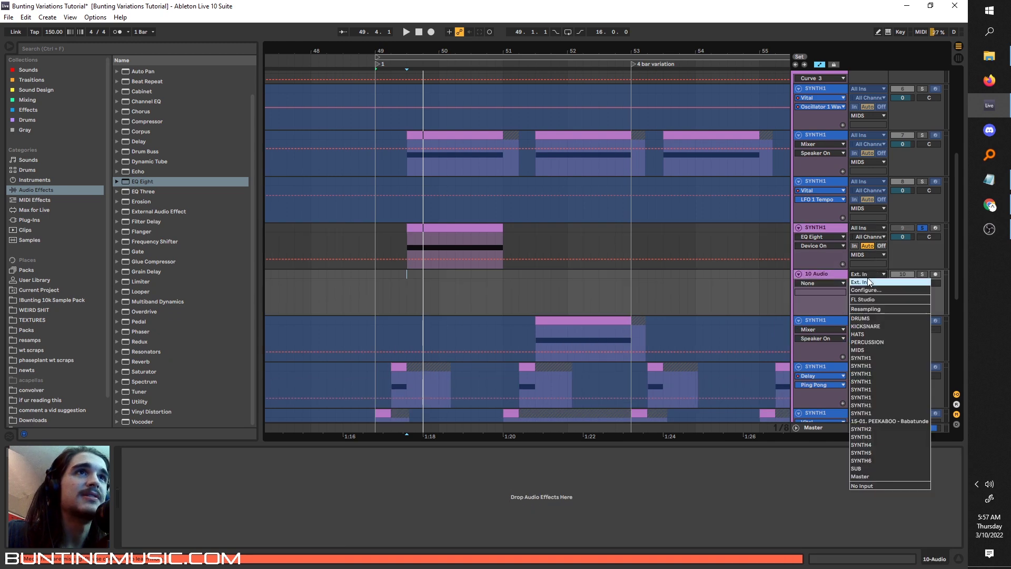
{"action": "left_click", "coordinate": [871, 296]}
{"action": "left_click", "coordinate": [936, 274]}
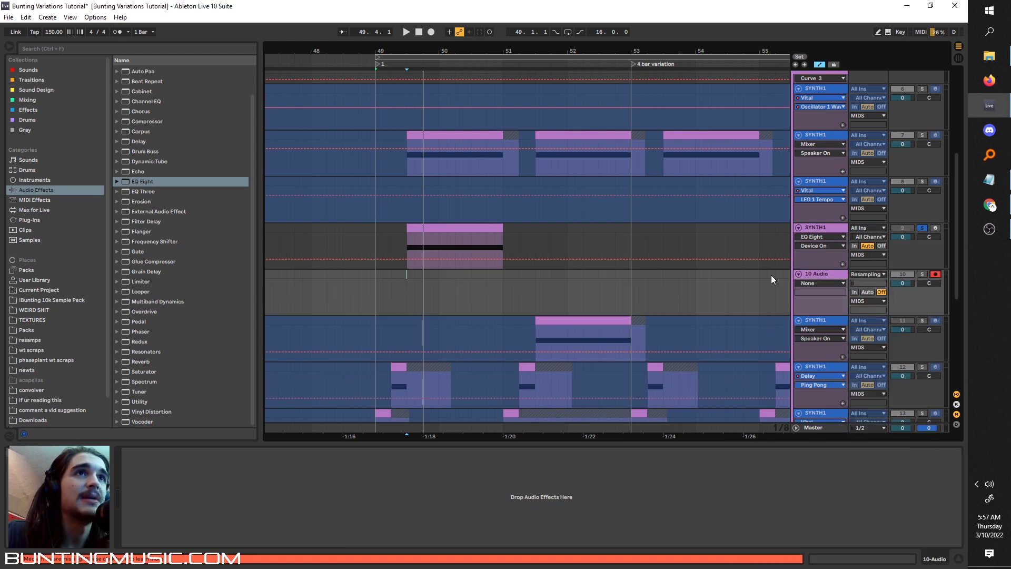
Step: Record the synth clip onto the new audio track, starting from the beginning of the MIDI clip at 49.3
{"action": "left_click", "coordinate": [404, 248]}
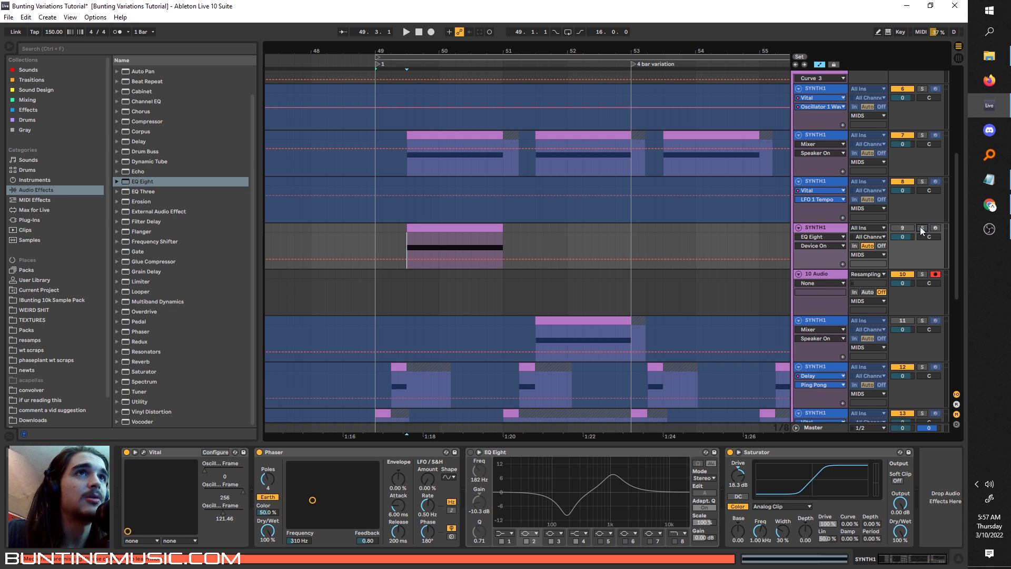
{"action": "left_click", "coordinate": [432, 33]}
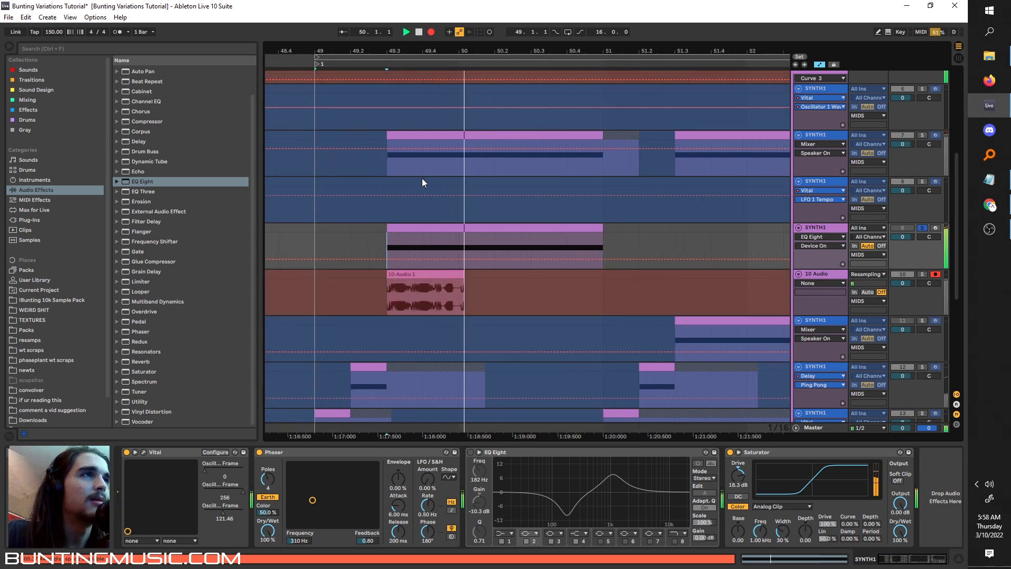
{"action": "key", "text": "minus"}
{"action": "key", "text": "space"}
{"action": "key", "text": "plus"}
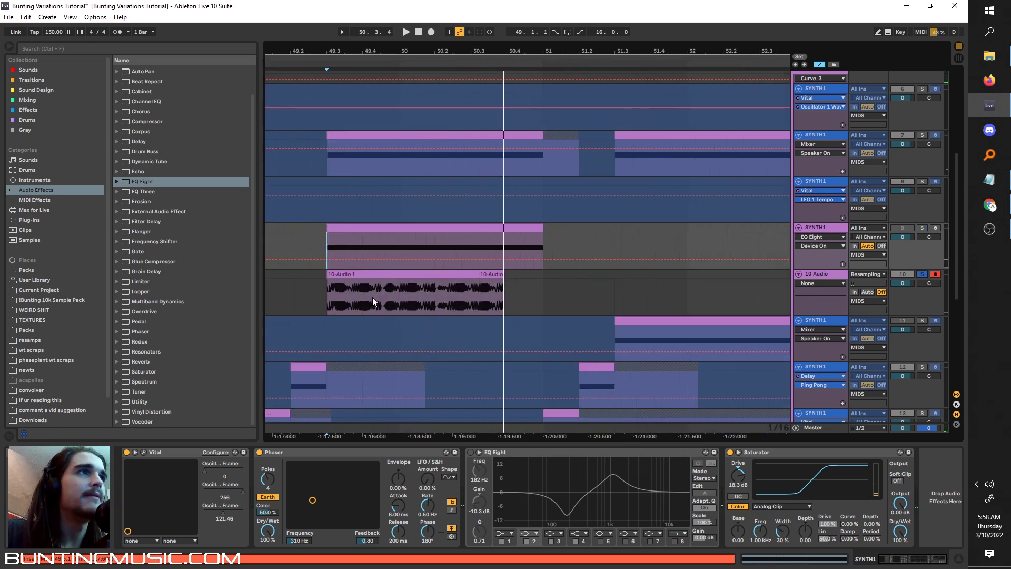
Step: Play back the recorded audio from its start
{"action": "left_click", "coordinate": [327, 299]}
{"action": "key", "text": "space"}
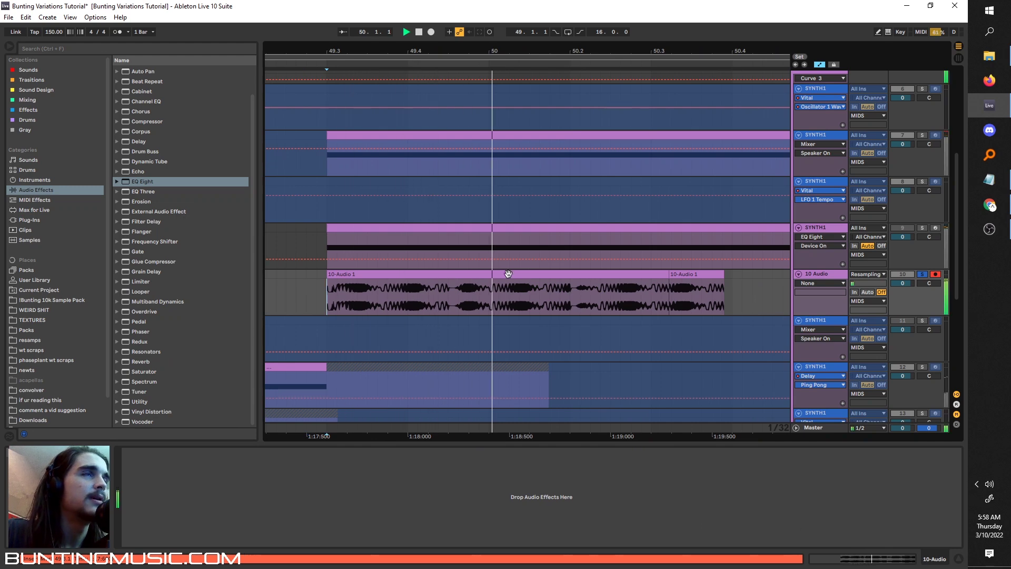
{"action": "key", "text": "space"}
Step: Trim the end of the first recorded audio clip back to bar 50 and delete the leftover second clip
{"action": "key", "text": "minus"}
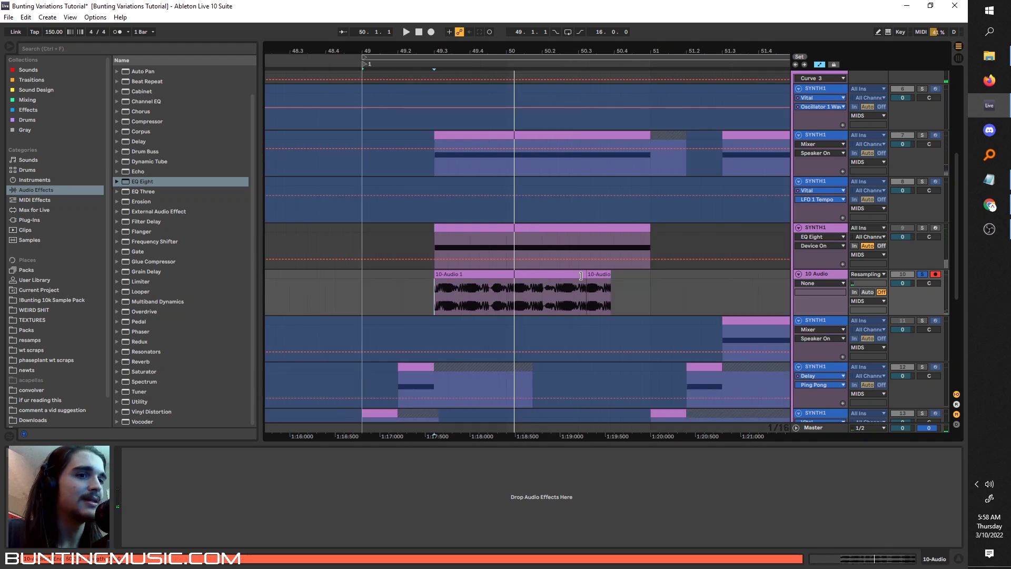
{"action": "left_click_drag", "start_coordinate": [583, 274], "coordinate": [510, 274]}
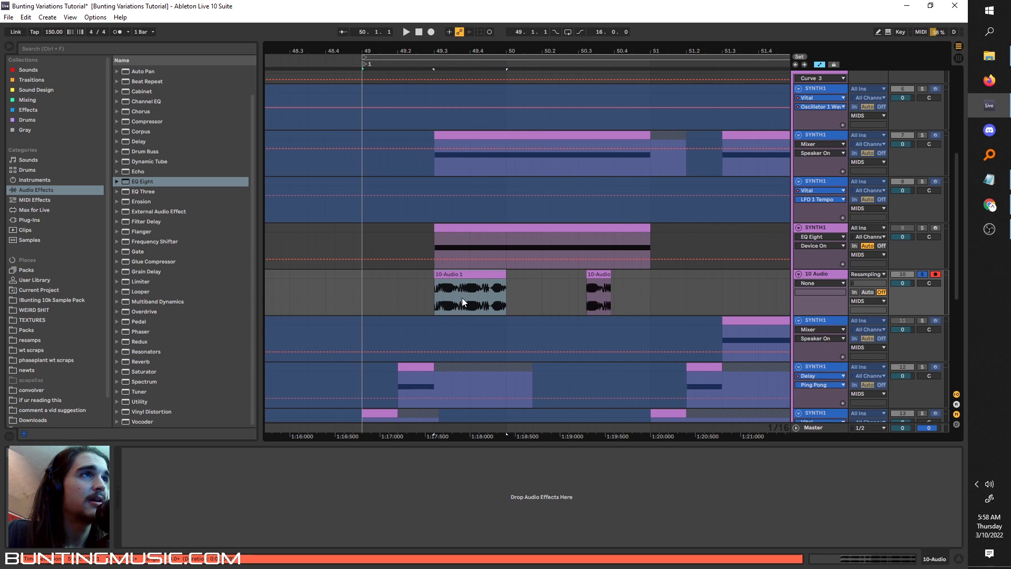
{"action": "key", "text": "plus"}
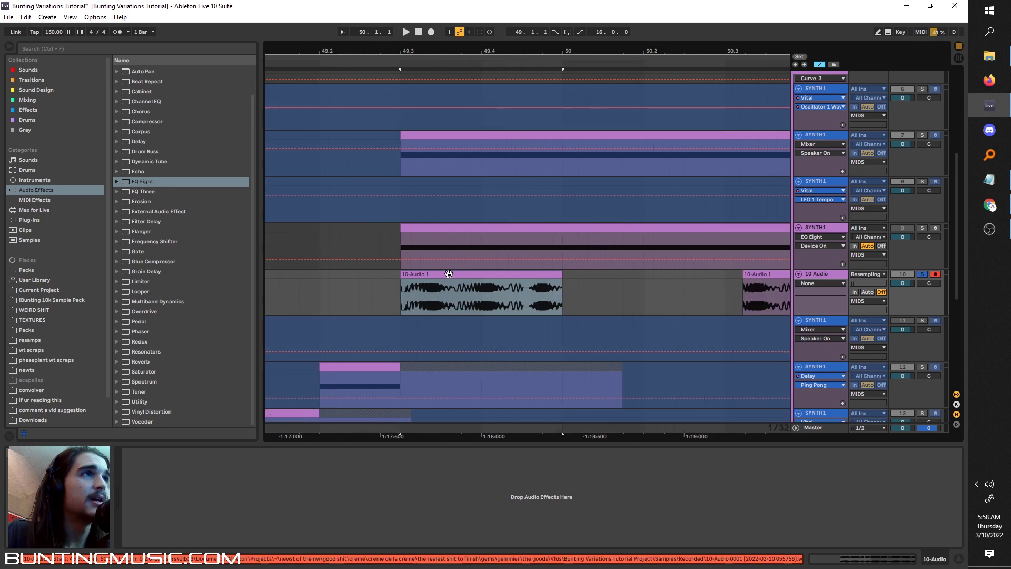
{"action": "left_click", "coordinate": [770, 275]}
{"action": "key", "text": "Delete"}
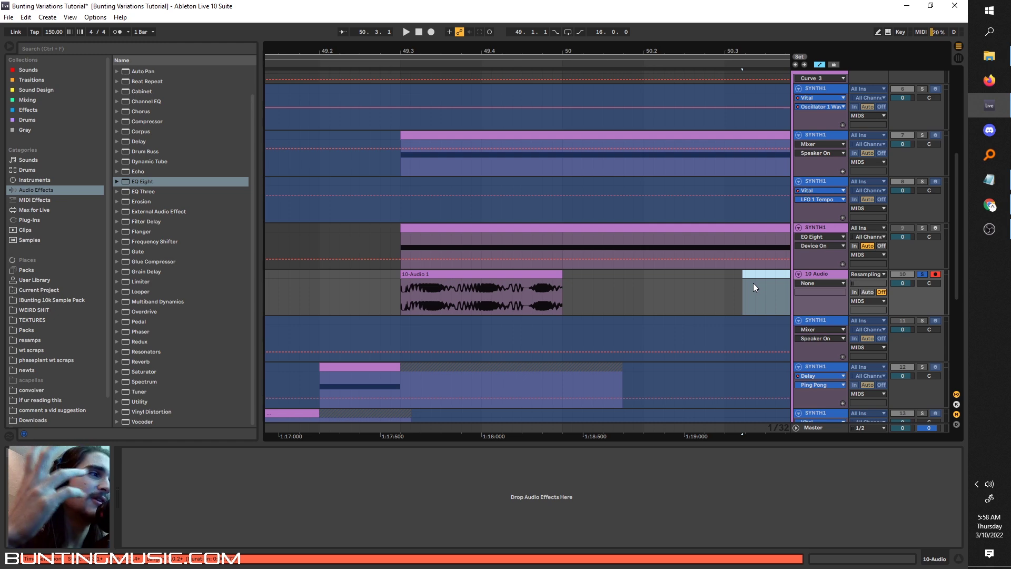
Step: Open the trimmed audio clip's sample settings and audition it while trying the transpose and warp controls
{"action": "double_click", "coordinate": [402, 290]}
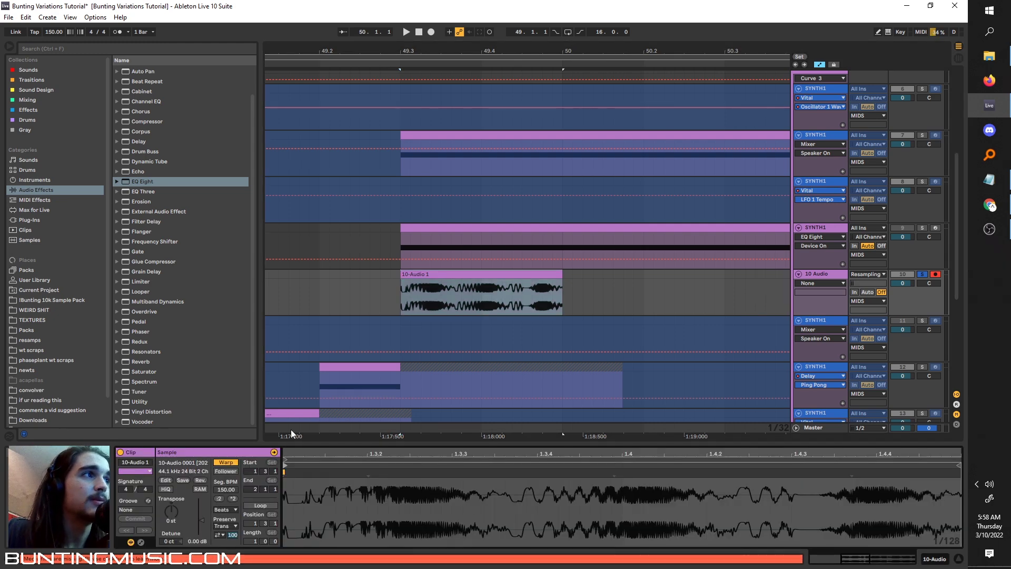
{"action": "left_click", "coordinate": [417, 303]}
{"action": "key", "text": "space"}
{"action": "key", "text": "space"}
{"action": "mouse_move", "coordinate": [171, 511]}
{"action": "left_mouse_down"}
{"action": "mouse_move", "coordinate": [172, 527]}
{"action": "mouse_move", "coordinate": [204, 498]}
{"action": "left_mouse_up"}
{"action": "key", "text": "space"}
{"action": "key", "text": "space"}
Step: Turn warping back on with the current timing kept, set the clip's segment BPM to 999.00, and play it
{"action": "left_click", "coordinate": [226, 462]}
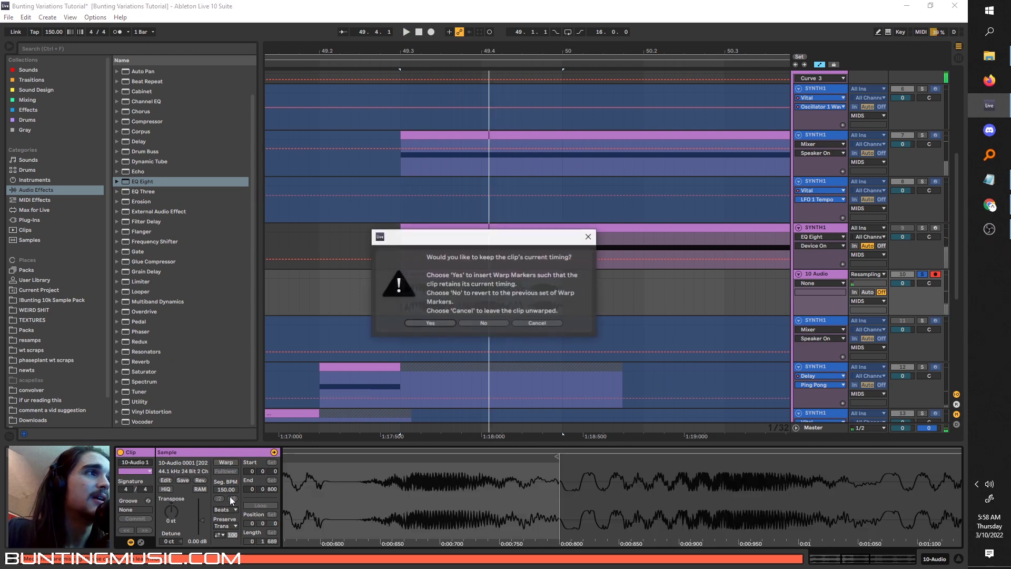
{"action": "left_click", "coordinate": [431, 323]}
{"action": "left_click_drag", "start_coordinate": [225, 494], "coordinate": [225, 431]}
{"action": "key", "text": "minus"}
{"action": "key", "text": "space"}
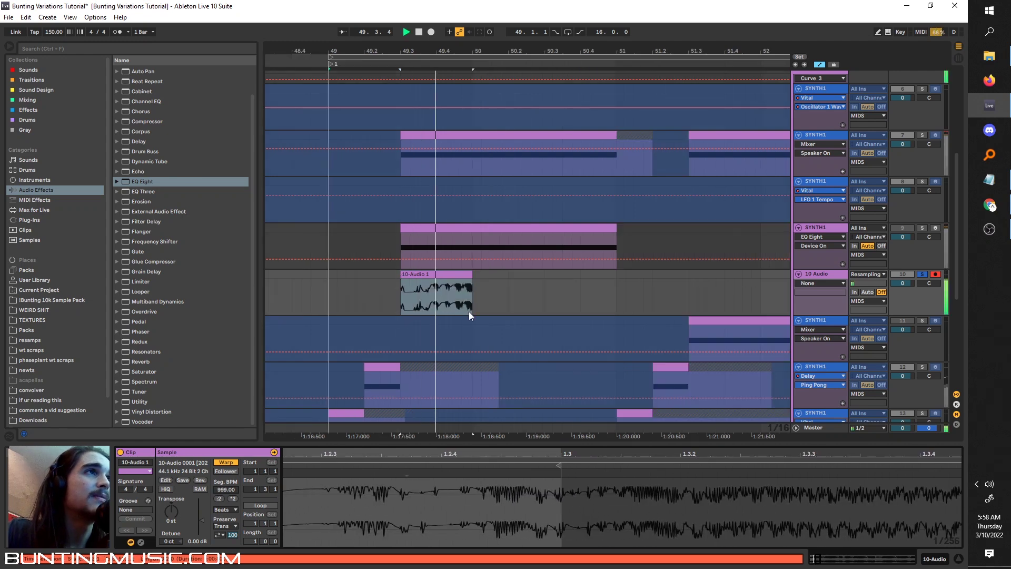
Step: Extend the end of the time-stretched audio clip past bar 54 and play it from its start
{"action": "left_click_drag", "start_coordinate": [473, 279], "coordinate": [626, 276]}
{"action": "left_click", "coordinate": [402, 302]}
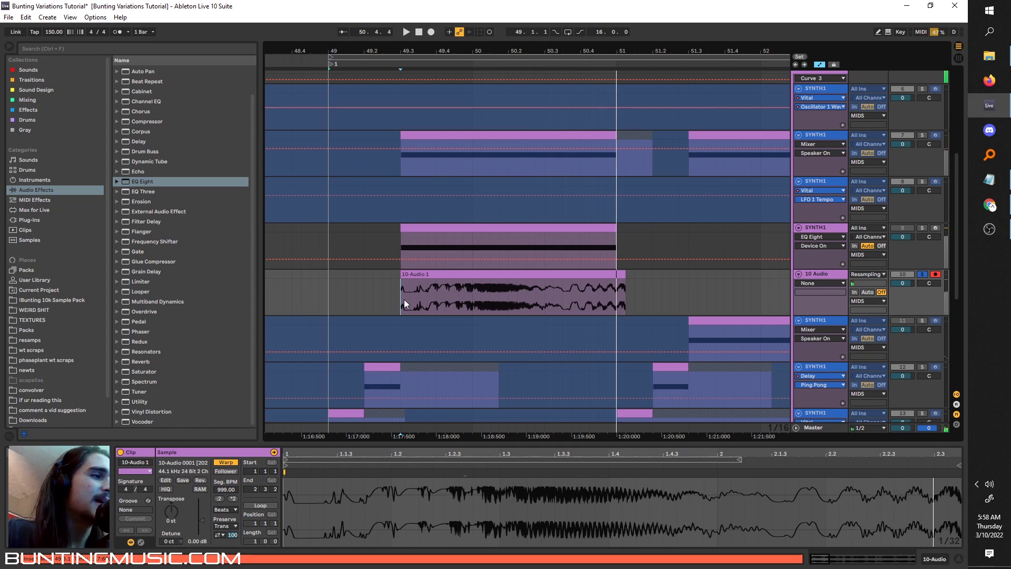
{"action": "key", "text": "minus"}
{"action": "left_click_drag", "start_coordinate": [531, 277], "coordinate": [626, 279]}
{"action": "left_click", "coordinate": [485, 300]}
{"action": "key", "text": "space"}
{"action": "key", "text": "plus"}
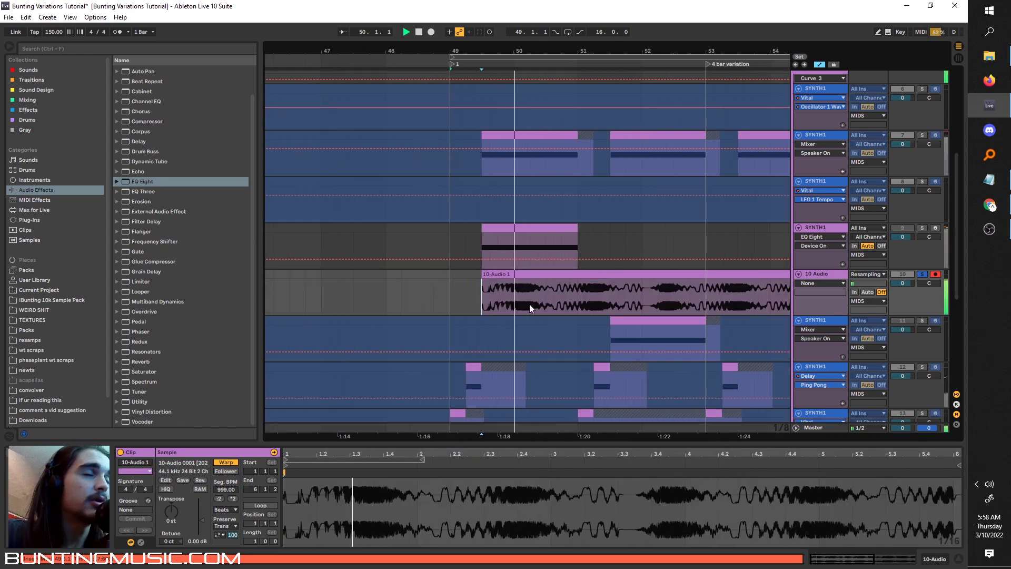
Step: Switch the stretched audio clip's warp mode to Texture and play it
{"action": "left_click_drag", "start_coordinate": [447, 301], "coordinate": [615, 297]}
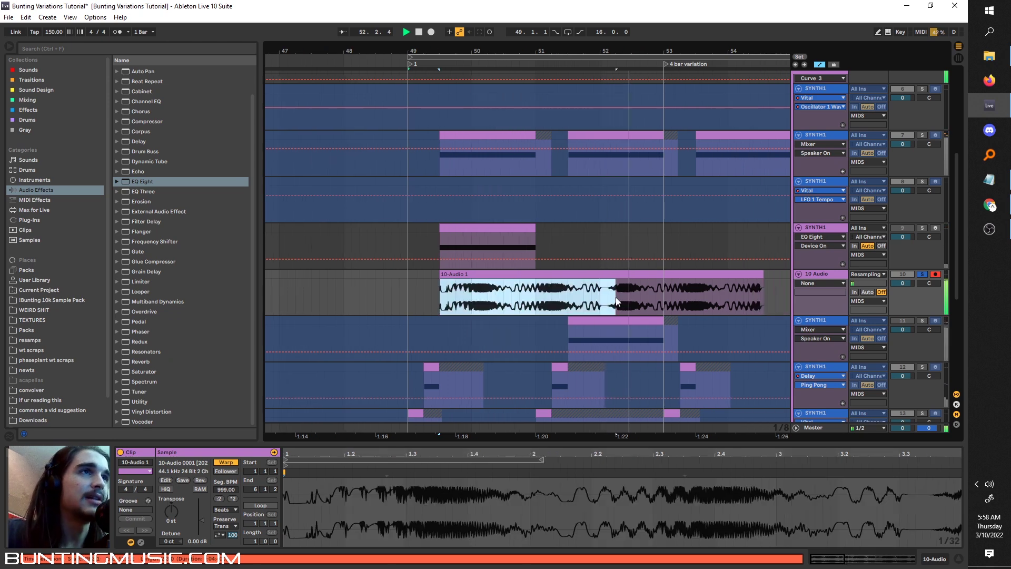
{"action": "left_click", "coordinate": [444, 299]}
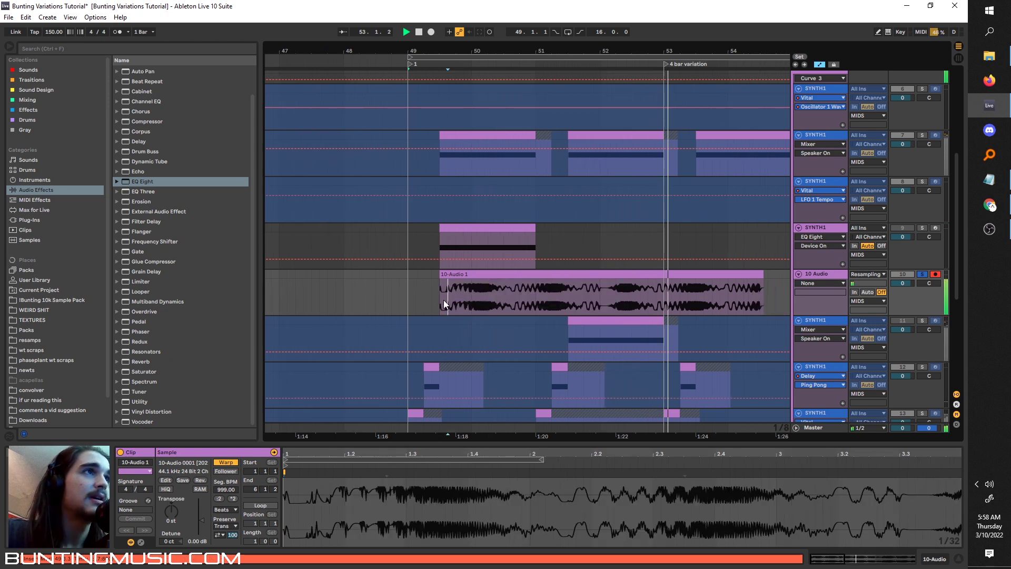
{"action": "left_click", "coordinate": [224, 509]}
{"action": "left_click", "coordinate": [230, 533]}
{"action": "key", "text": "space"}
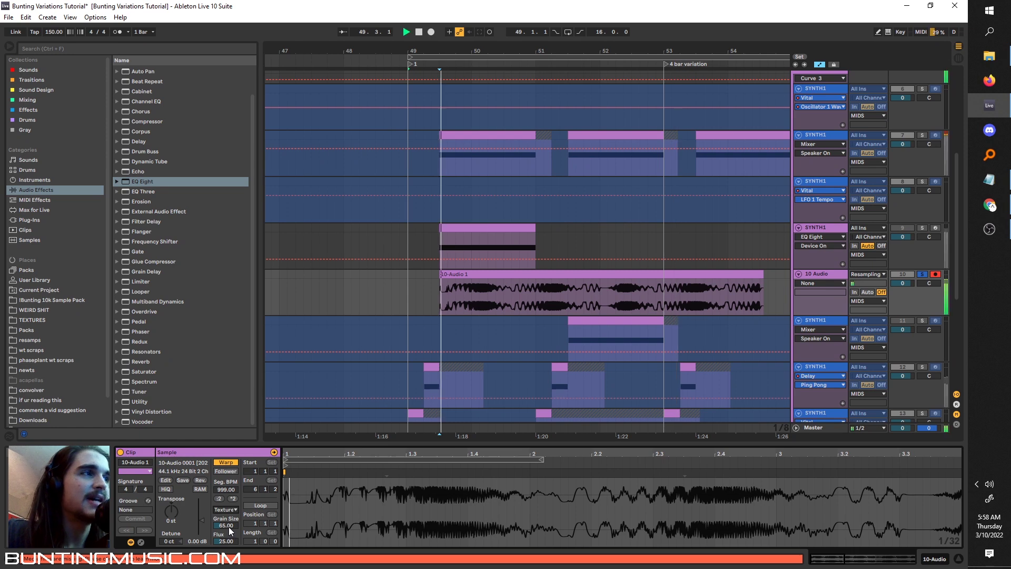
Step: Set the stretched clip's Texture grain size to 40.74 and replay the clip from its start
{"action": "mouse_move", "coordinate": [226, 525]}
{"action": "left_mouse_down"}
{"action": "mouse_move", "coordinate": [226, 501]}
{"action": "mouse_move", "coordinate": [228, 526]}
{"action": "left_mouse_up"}
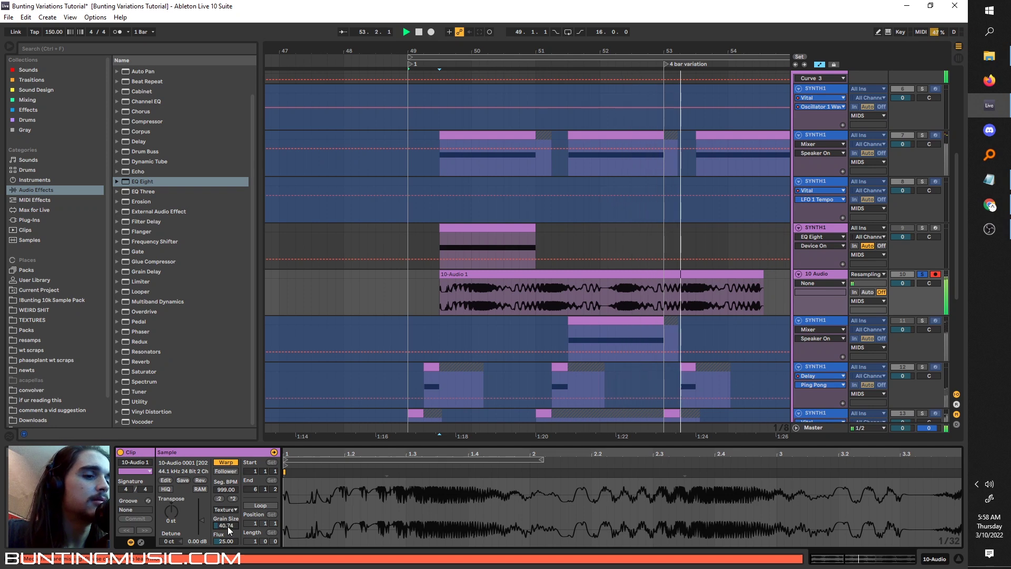
{"action": "key", "text": "space"}
{"action": "left_click", "coordinate": [447, 296]}
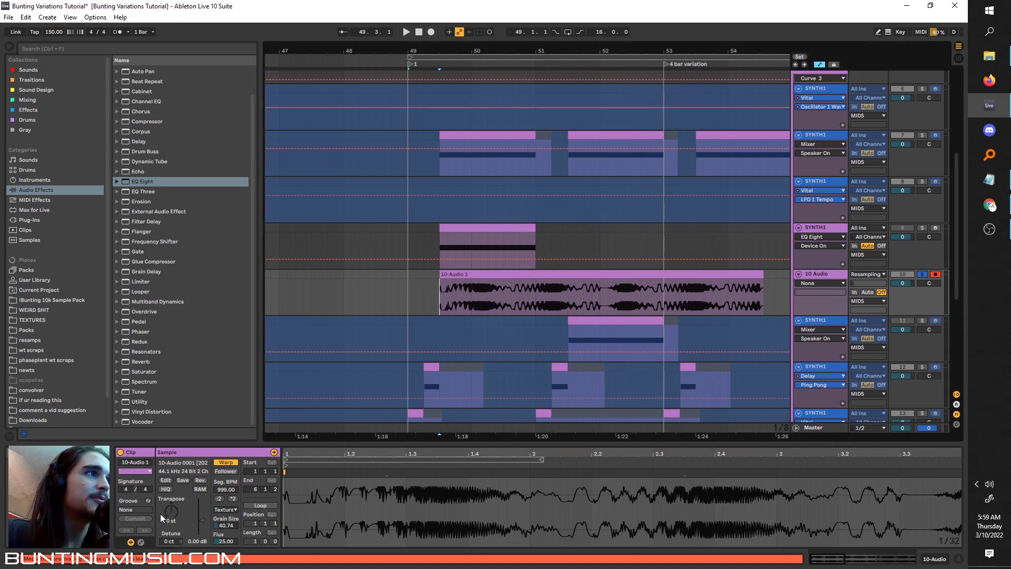
{"action": "left_click_drag", "start_coordinate": [162, 519], "coordinate": [170, 515]}
{"action": "key", "text": "space"}
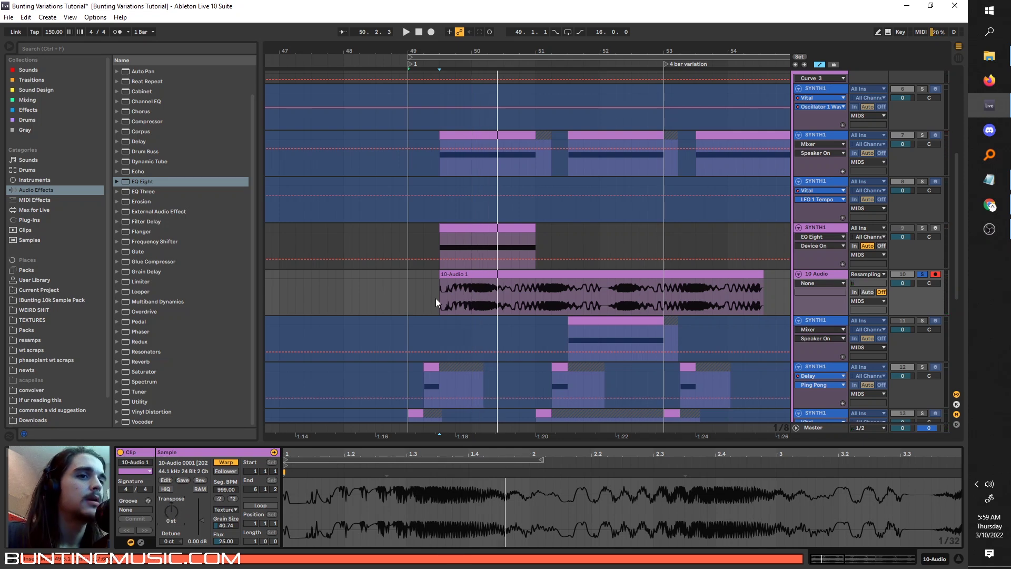
{"action": "scroll", "coordinate": [502, 292], "scroll_direction": "down", "scroll_amount": 3}
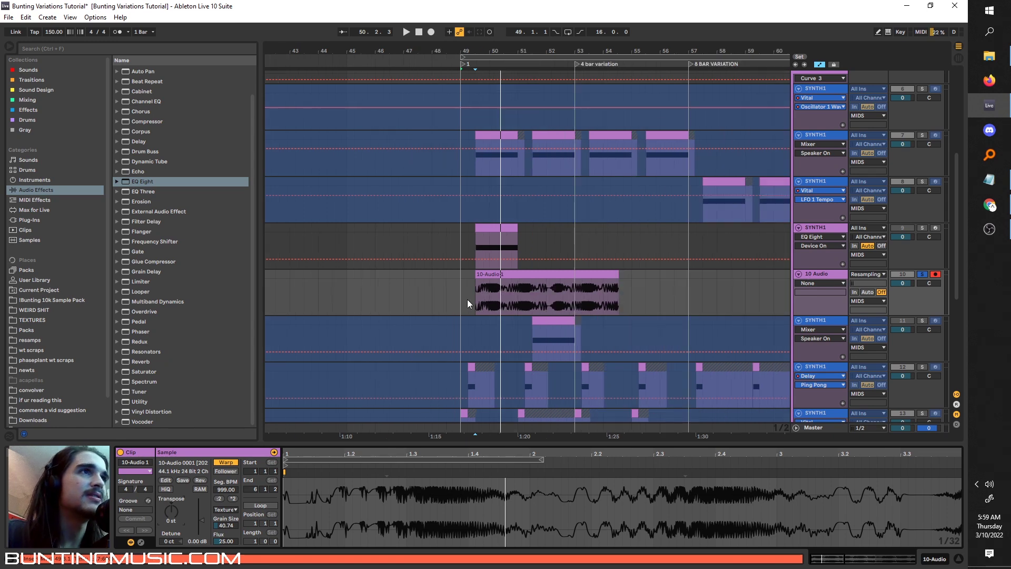
{"action": "key", "text": "space"}
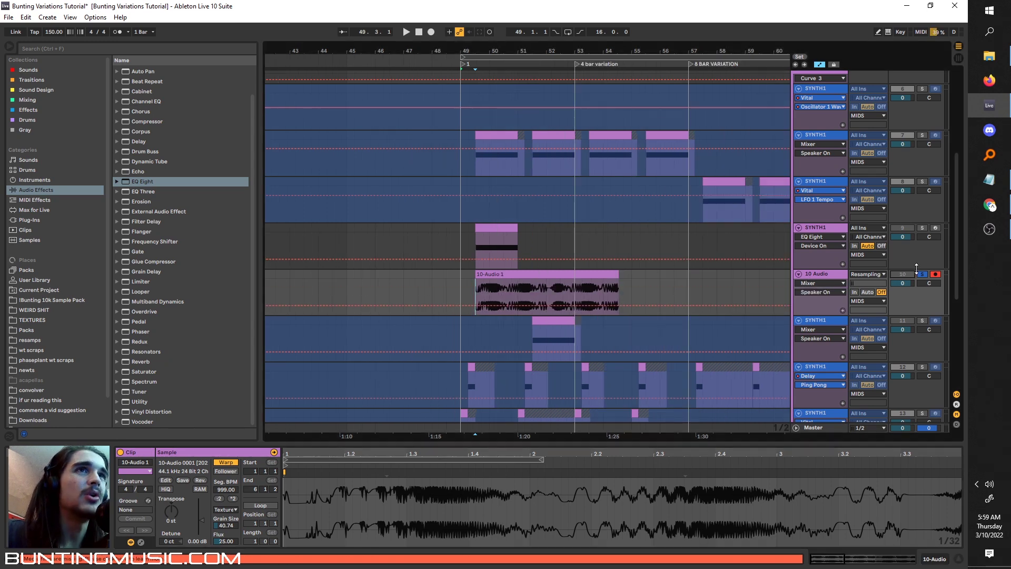
Step: Turn off solo on the 10 Audio track and play the full arrangement from bar 49
{"action": "left_click", "coordinate": [922, 274]}
{"action": "left_click", "coordinate": [463, 228]}
{"action": "key", "text": "space"}
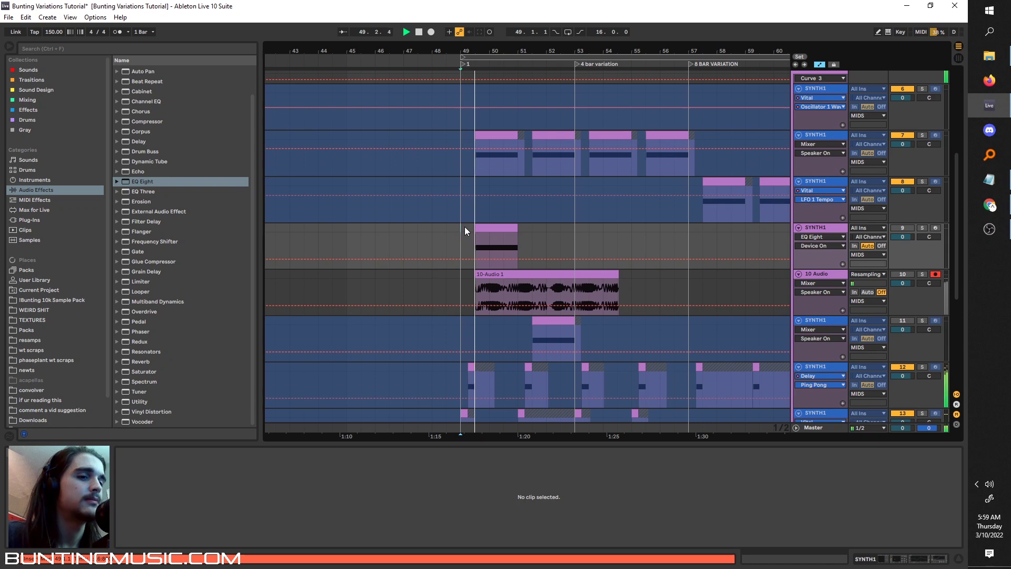
{"action": "key", "text": "space"}
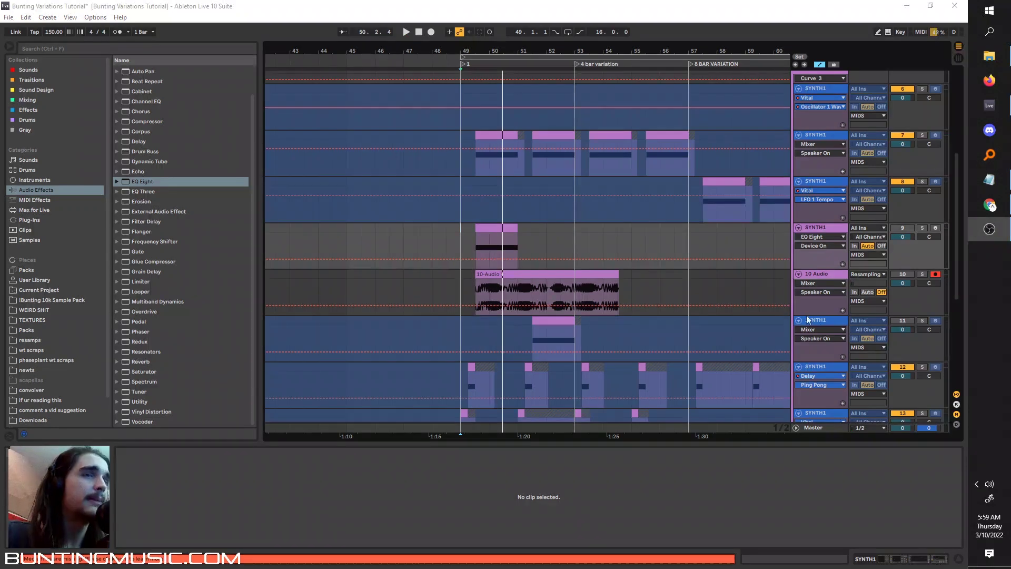
Step: Collapse the 10 Audio track and the EQ Eight SYNTH1 track above it, and play the arrangement from bar 49
{"action": "left_click", "coordinate": [799, 274]}
{"action": "left_click", "coordinate": [799, 228]}
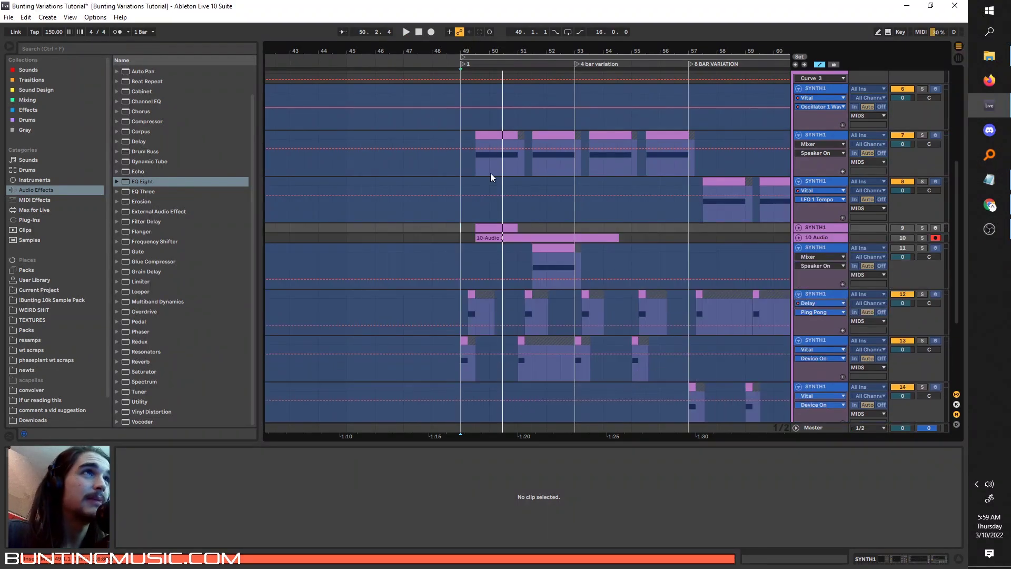
{"action": "left_click", "coordinate": [463, 175]}
{"action": "key", "text": "space"}
{"action": "scroll", "coordinate": [490, 184], "scroll_direction": "up", "scroll_amount": 3, "text": "ctrl"}
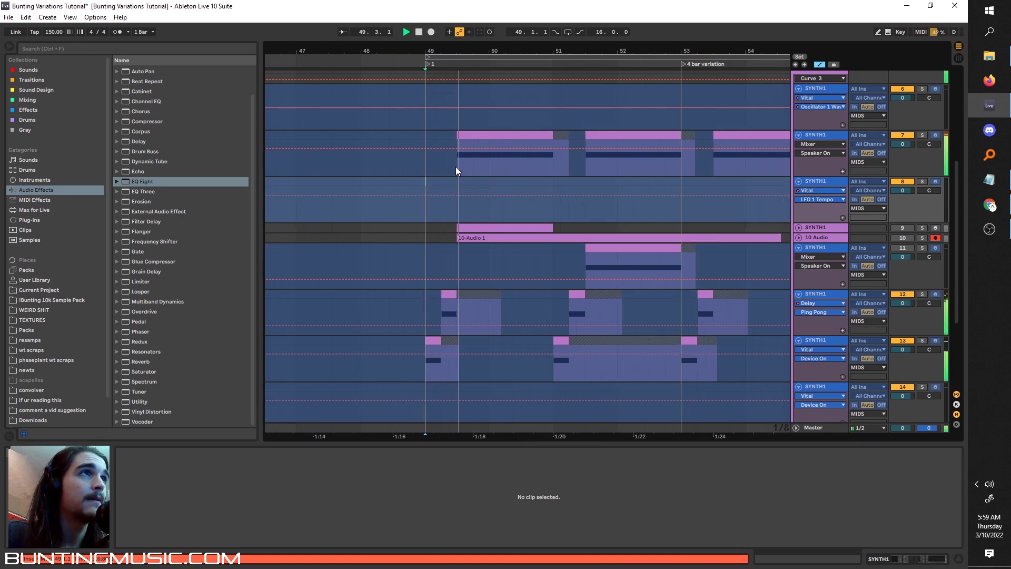
{"action": "left_click", "coordinate": [458, 168]}
{"action": "scroll", "coordinate": [546, 175], "scroll_direction": "down", "scroll_amount": 2, "text": "ctrl"}
{"action": "scroll", "coordinate": [546, 175], "scroll_direction": "up", "scroll_amount": 2, "text": "ctrl"}
{"action": "key", "text": "space"}
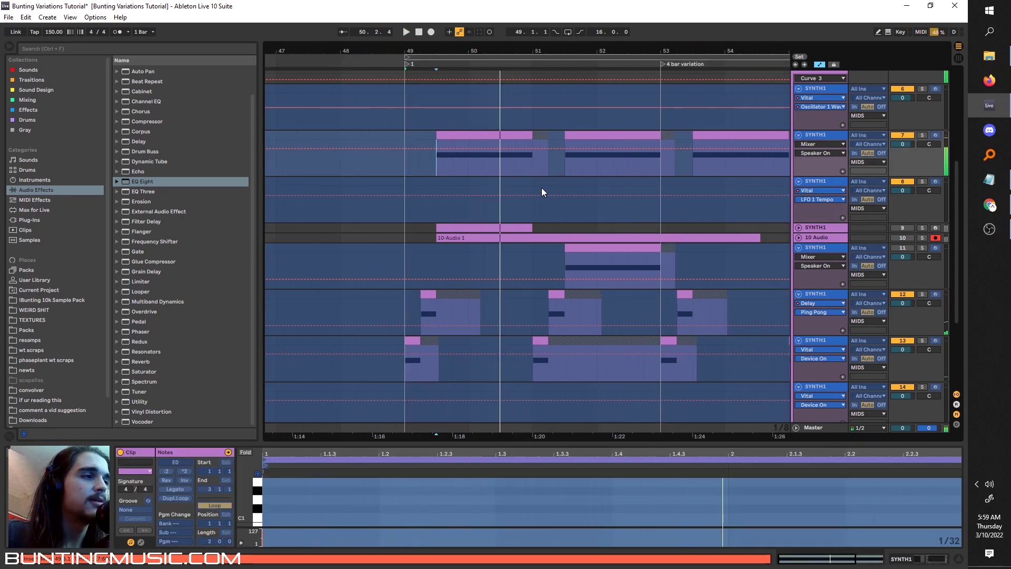
Step: Play the first four bars from bar 49 and examine the two bass clips on SYNTH1 track 7
{"action": "scroll", "coordinate": [486, 319], "scroll_direction": "down", "scroll_amount": 3}
{"action": "scroll", "coordinate": [481, 316], "scroll_direction": "up", "scroll_amount": 5}
{"action": "scroll", "coordinate": [427, 243], "scroll_direction": "down", "scroll_amount": 2, "text": "ctrl"}
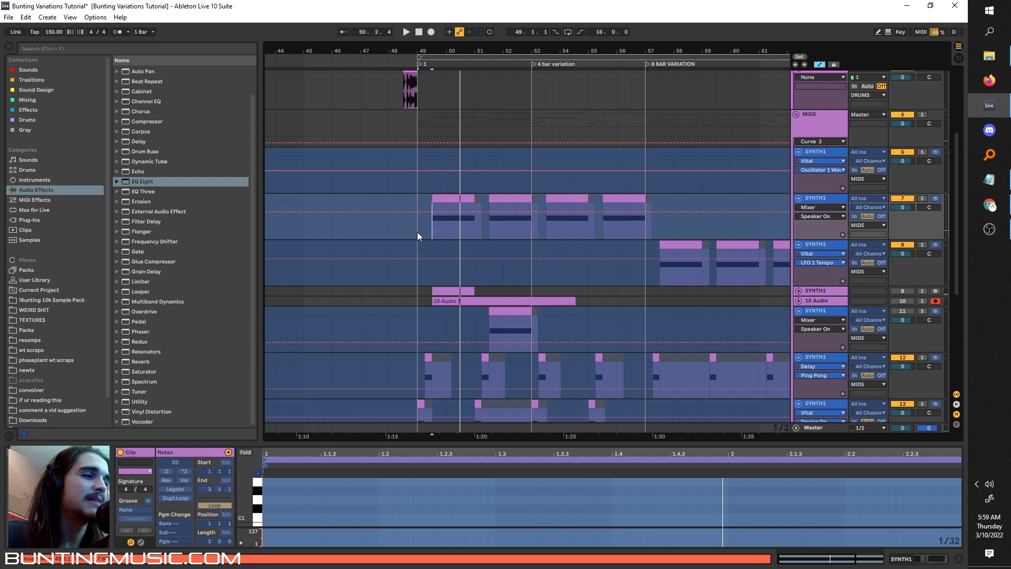
{"action": "scroll", "coordinate": [417, 232], "scroll_direction": "up", "scroll_amount": 2, "text": "ctrl"}
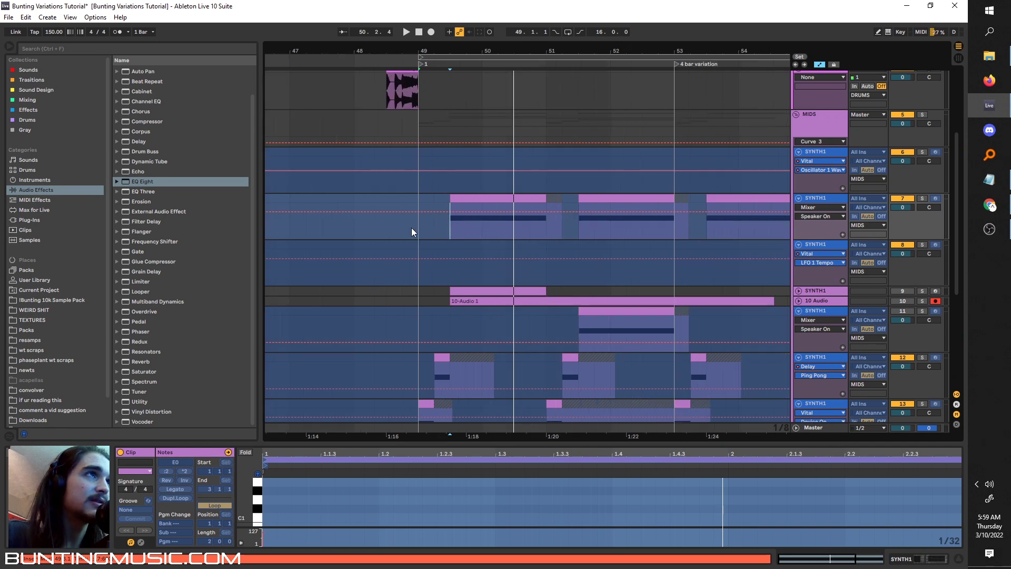
{"action": "left_click", "coordinate": [422, 236]}
{"action": "key", "text": "space"}
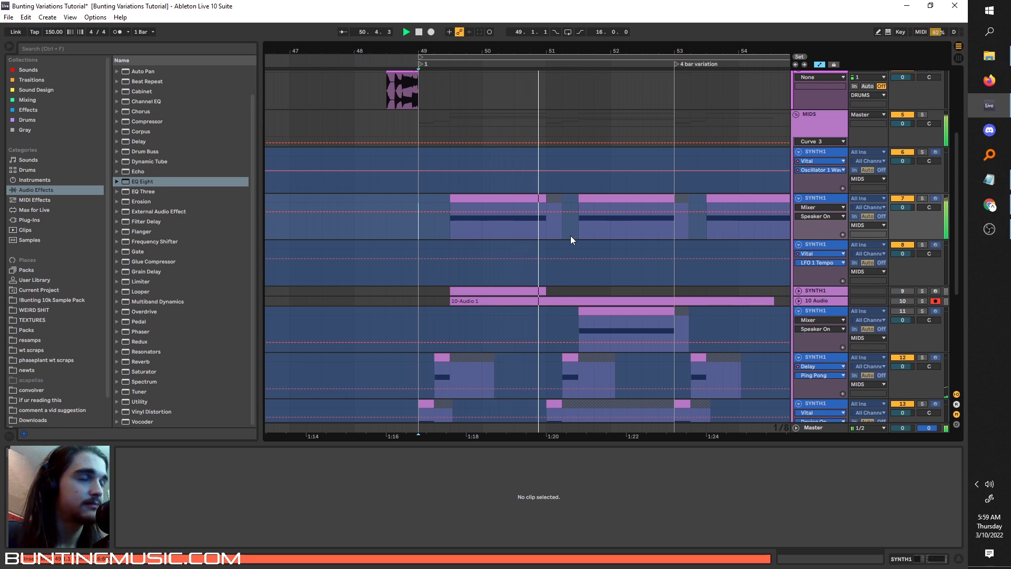
{"action": "scroll", "coordinate": [563, 248], "scroll_direction": "right", "scroll_amount": 1}
{"action": "left_click", "coordinate": [542, 232]}
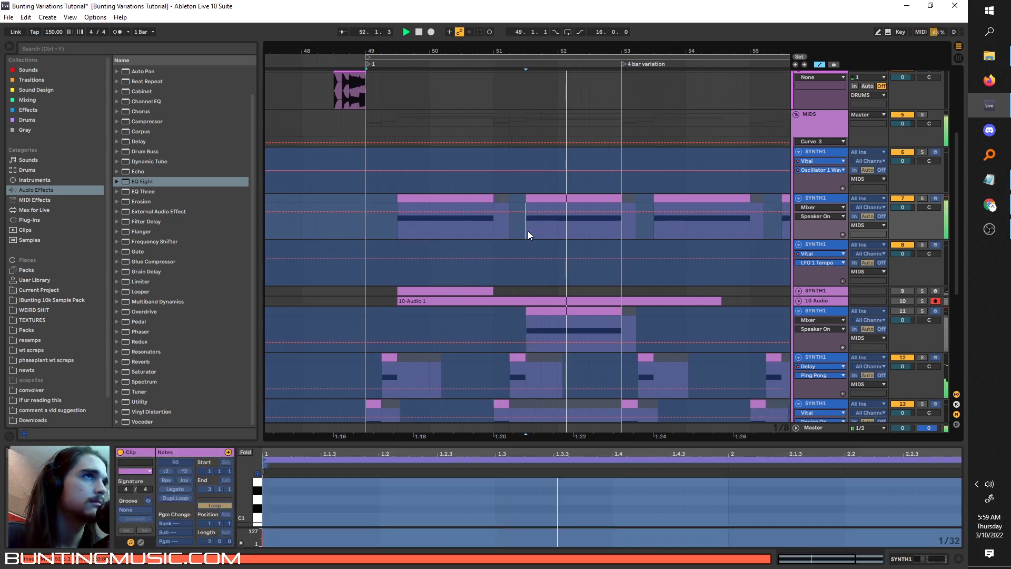
{"action": "scroll", "coordinate": [553, 230], "scroll_direction": "right", "scroll_amount": 1}
{"action": "left_click", "coordinate": [576, 229]}
{"action": "key", "text": "space"}
{"action": "left_click", "coordinate": [570, 231]}
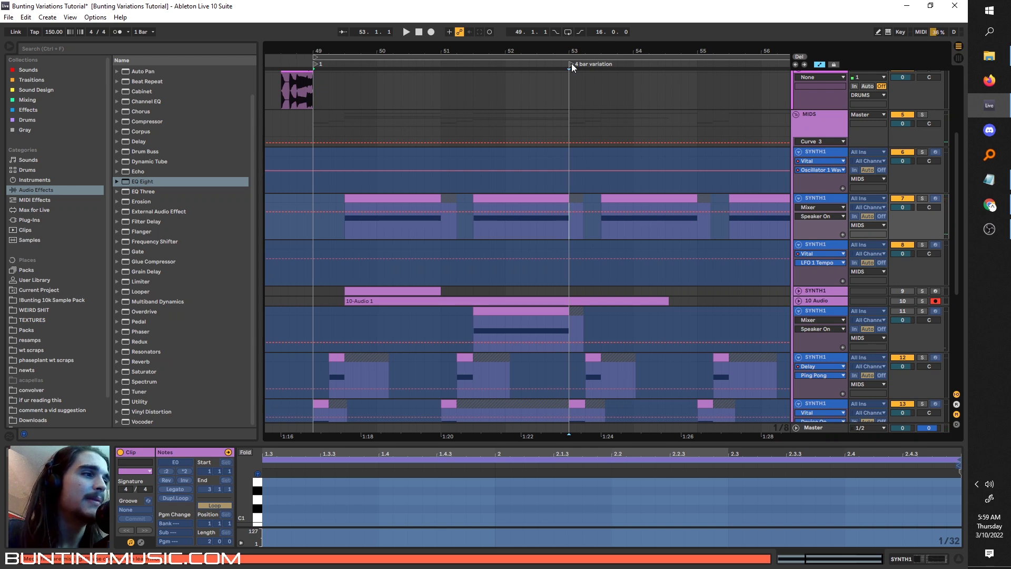
Step: Play from the 4 bar variation marker at bar 53 up to the 8 BAR VARIATION marker, following the bass clips
{"action": "scroll", "coordinate": [548, 242], "scroll_direction": "right", "scroll_amount": 2}
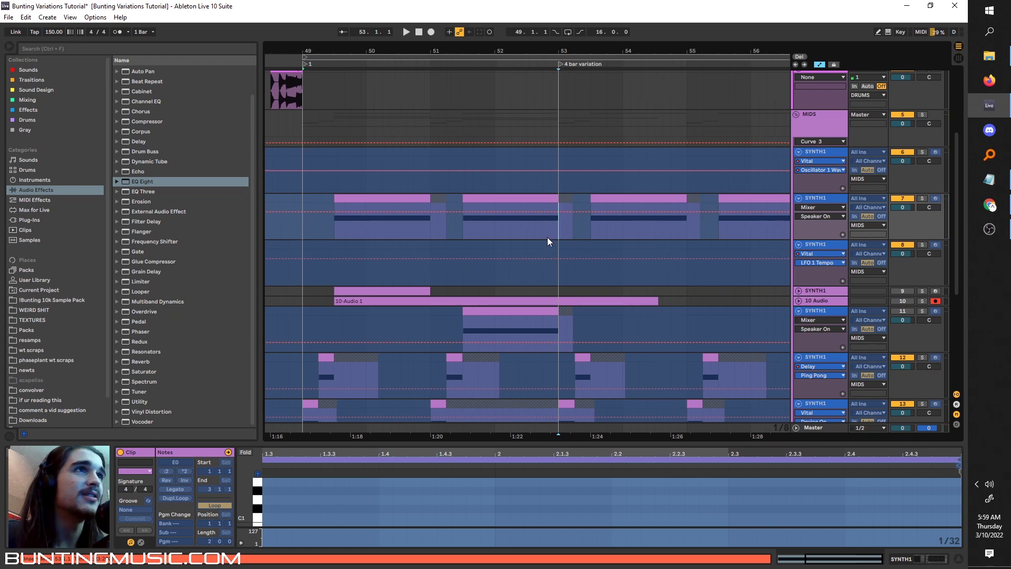
{"action": "key", "text": "space"}
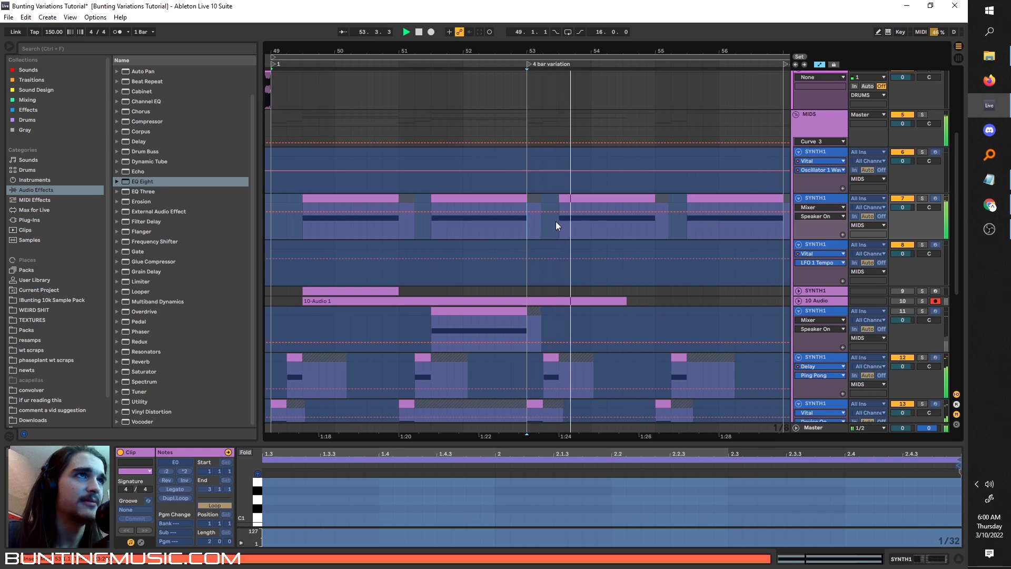
{"action": "scroll", "coordinate": [551, 226], "scroll_direction": "right", "scroll_amount": 5}
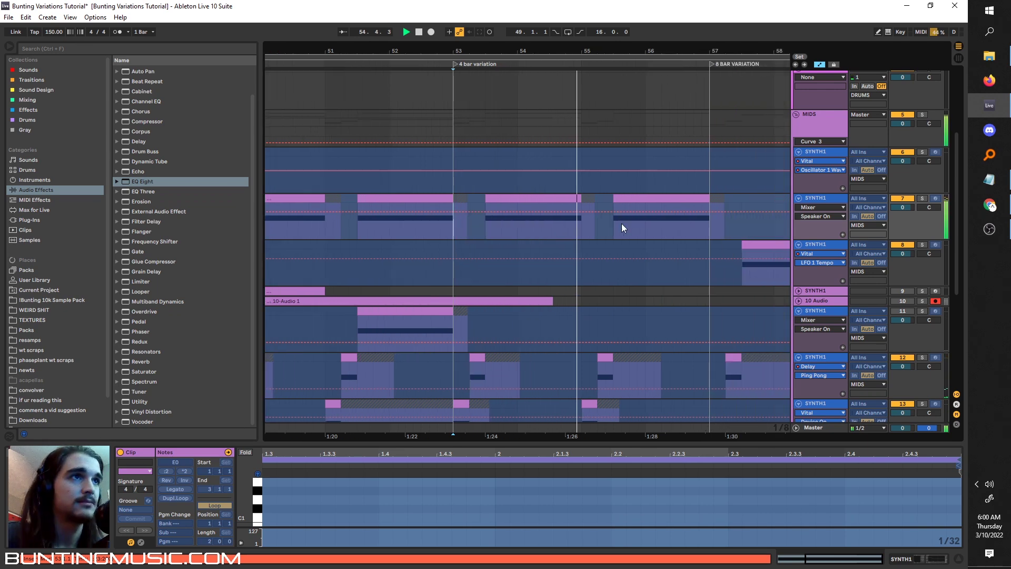
{"action": "scroll", "coordinate": [605, 232], "scroll_direction": "down", "scroll_amount": 3}
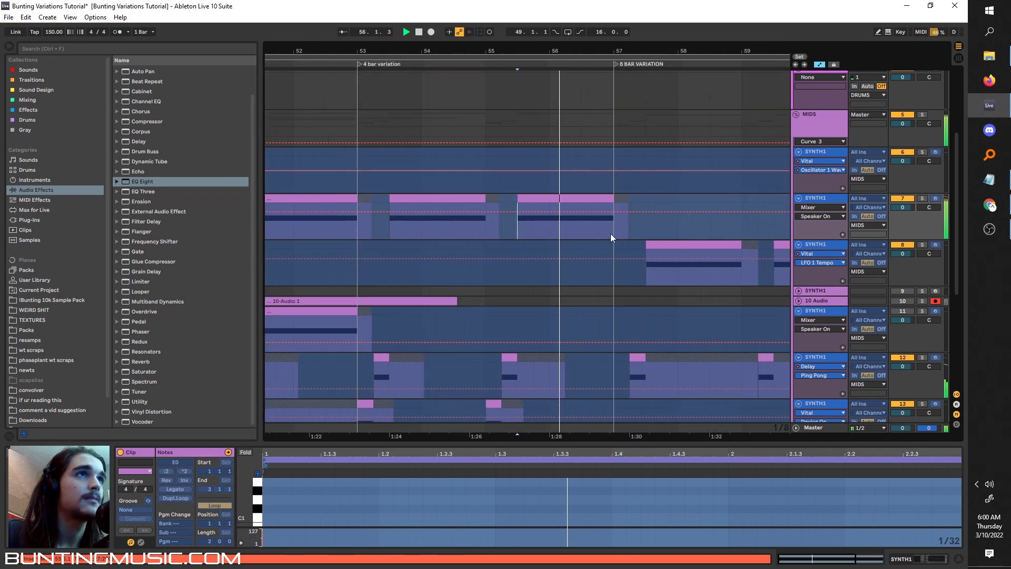
{"action": "scroll", "coordinate": [611, 235], "scroll_direction": "up", "scroll_amount": 3}
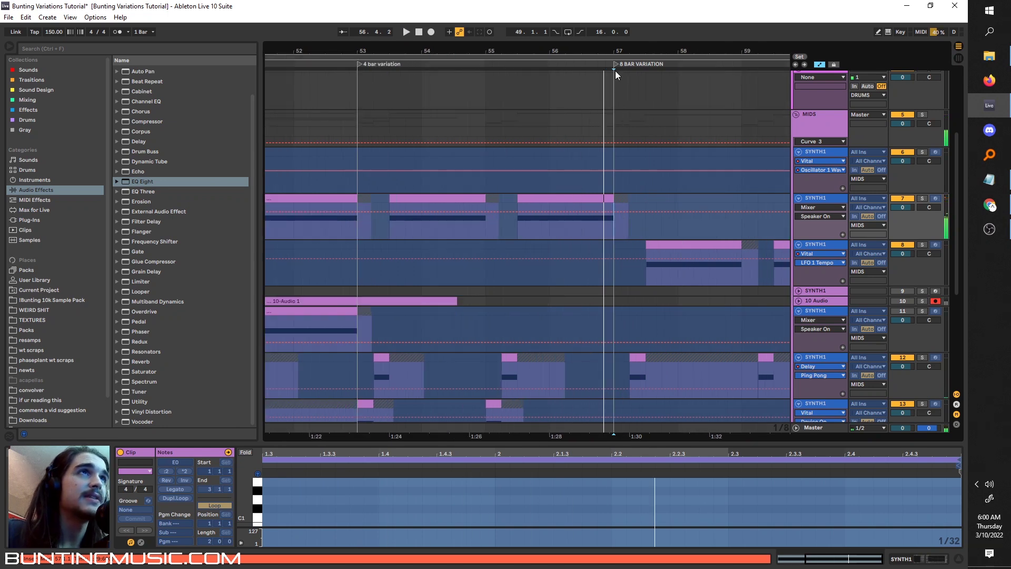
Step: Play from the 8 BAR VARIATION marker and examine the bass clips on the SYNTH1 track with LFO 1 Tempo automation
{"action": "scroll", "coordinate": [369, 119], "scroll_direction": "down", "scroll_amount": 3}
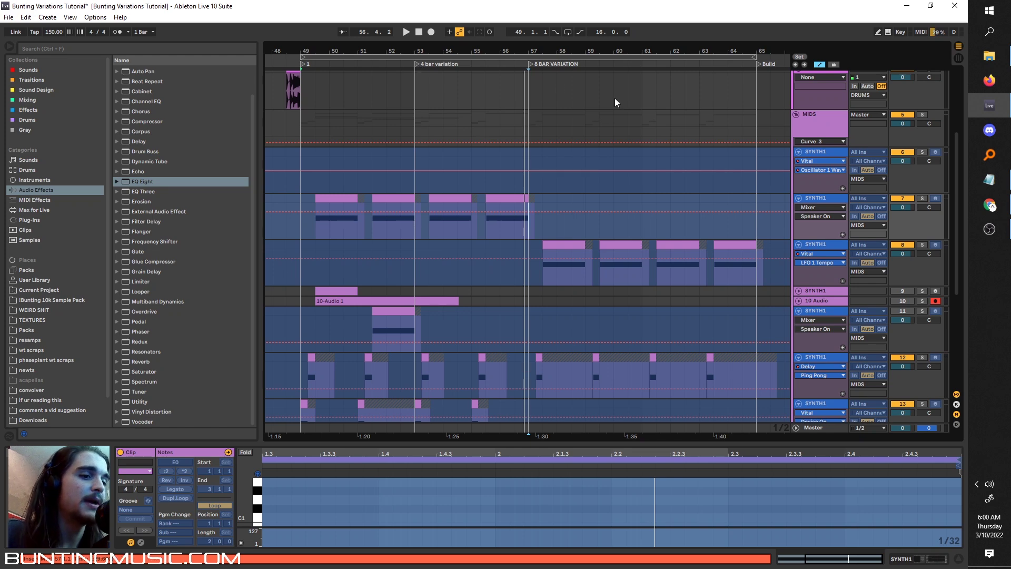
{"action": "scroll", "coordinate": [527, 232], "scroll_direction": "up", "scroll_amount": 3}
{"action": "left_click", "coordinate": [510, 277]}
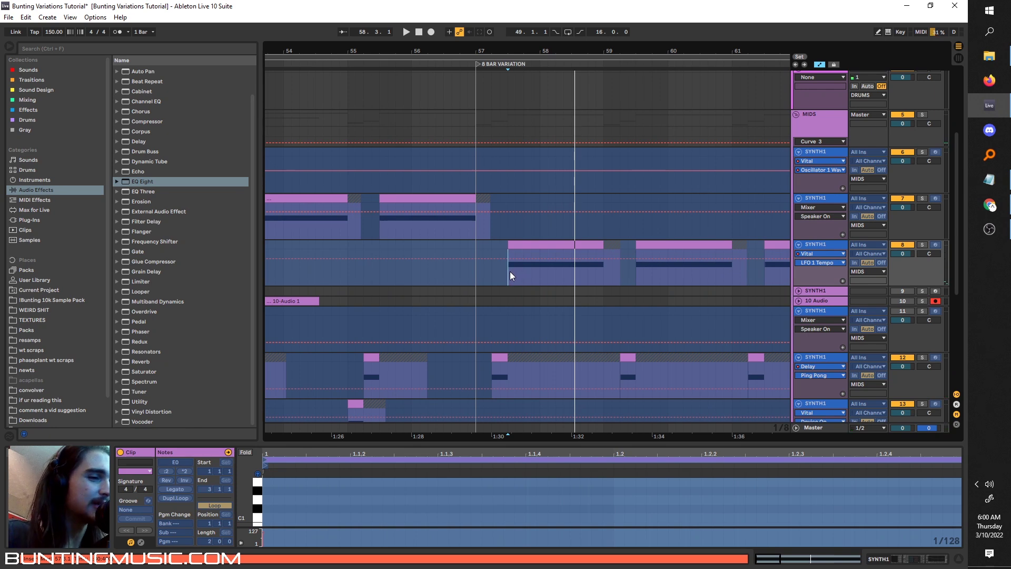
{"action": "key", "text": "minus"}
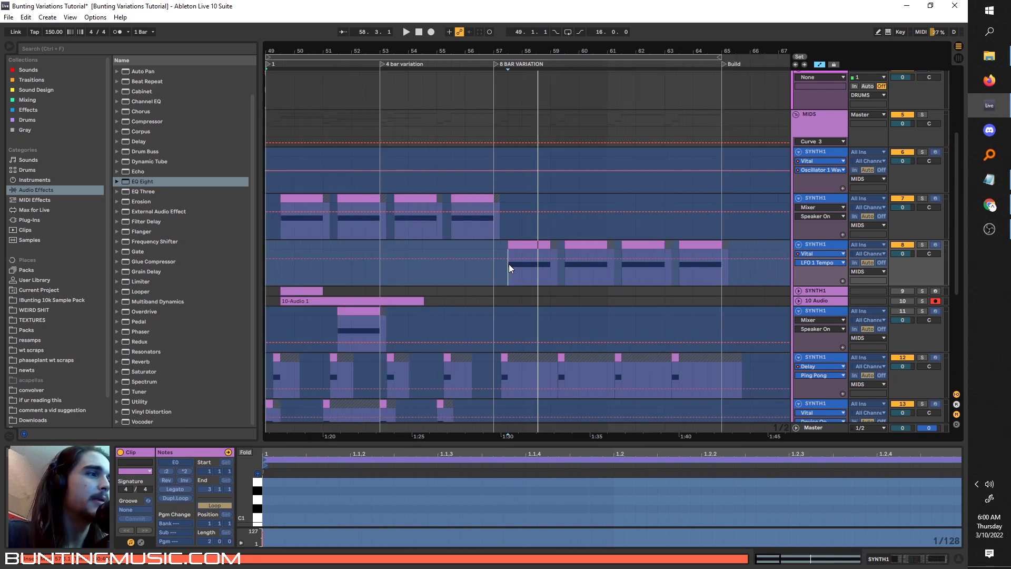
{"action": "scroll", "coordinate": [509, 264], "scroll_direction": "down", "scroll_amount": 1}
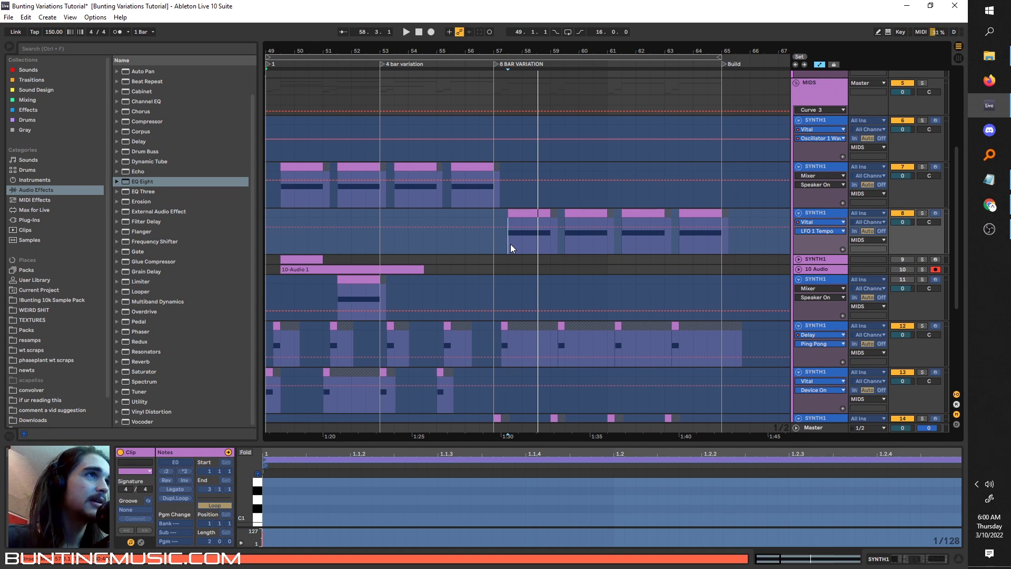
Step: Replay the arrangement from bar 49 and compare the sections at the 4 bar variation and 8 BAR VARIATION markers
{"action": "scroll", "coordinate": [332, 205], "scroll_direction": "left", "scroll_amount": 1}
{"action": "left_click", "coordinate": [293, 189]}
{"action": "key", "text": "space"}
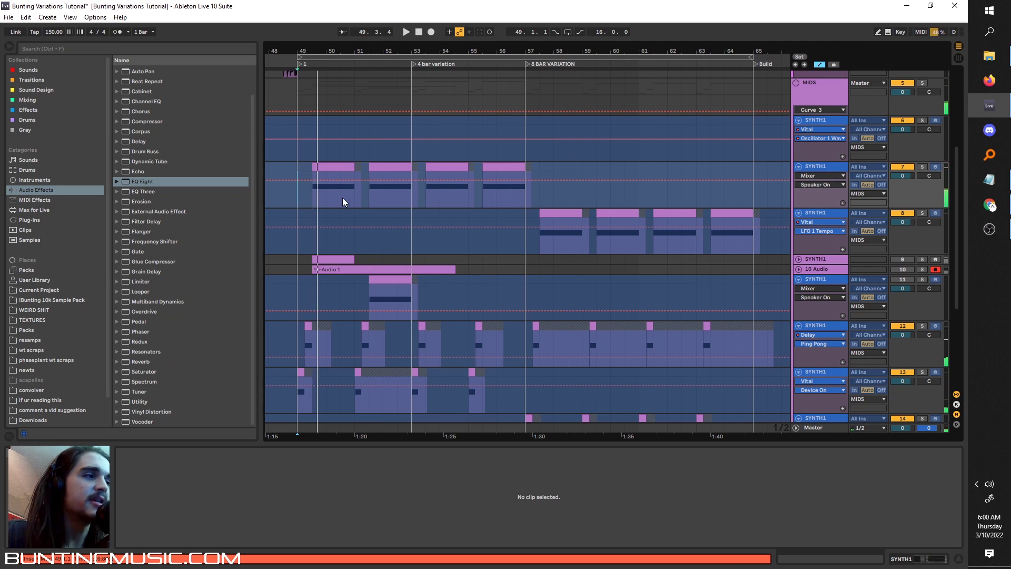
{"action": "left_click", "coordinate": [425, 191]}
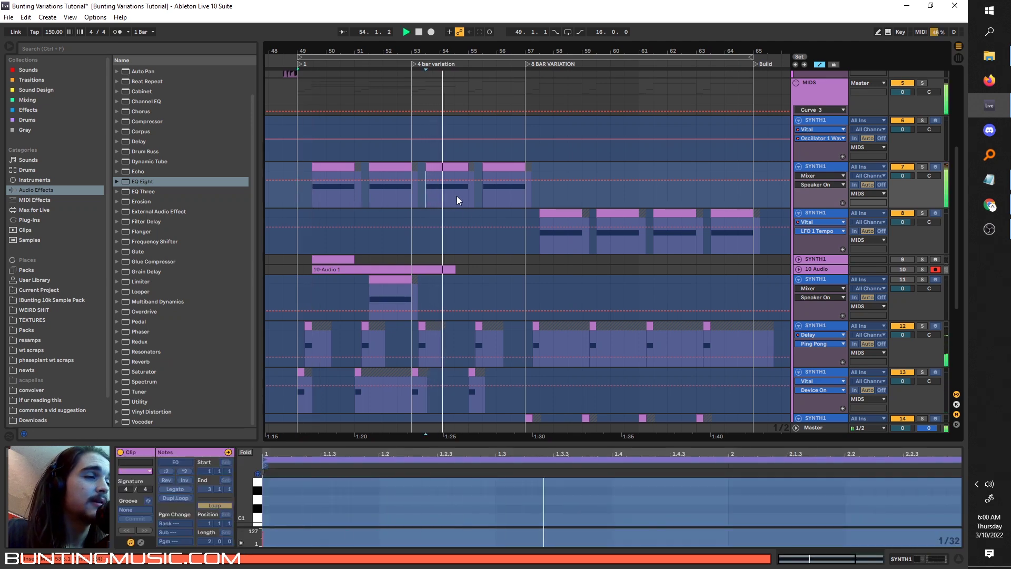
{"action": "left_click", "coordinate": [523, 203]}
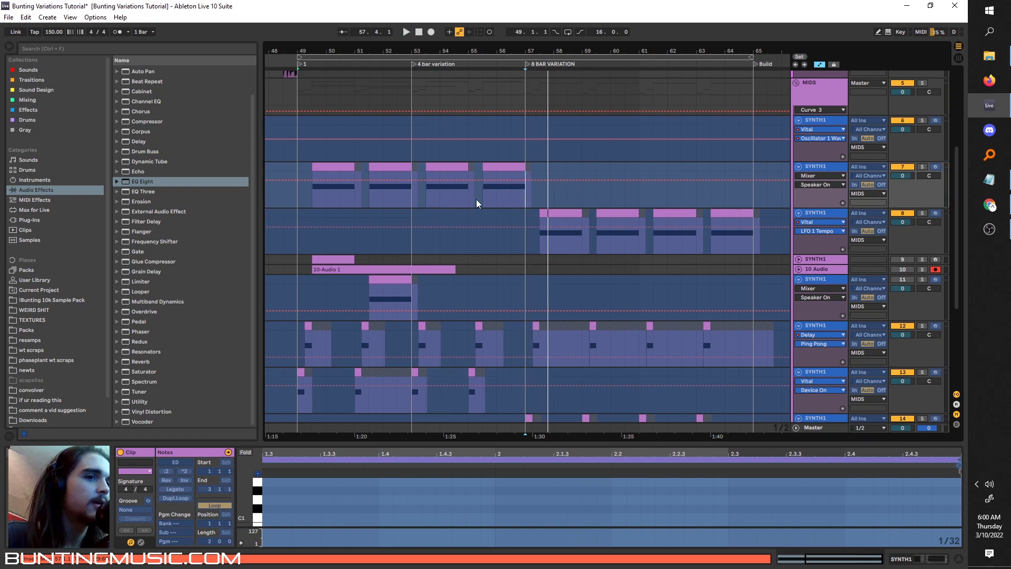
Step: Solo the reference track holding the 01. PEEKABOO - Babatunde audio clip
{"action": "scroll", "coordinate": [411, 302], "scroll_direction": "down", "scroll_amount": 3}
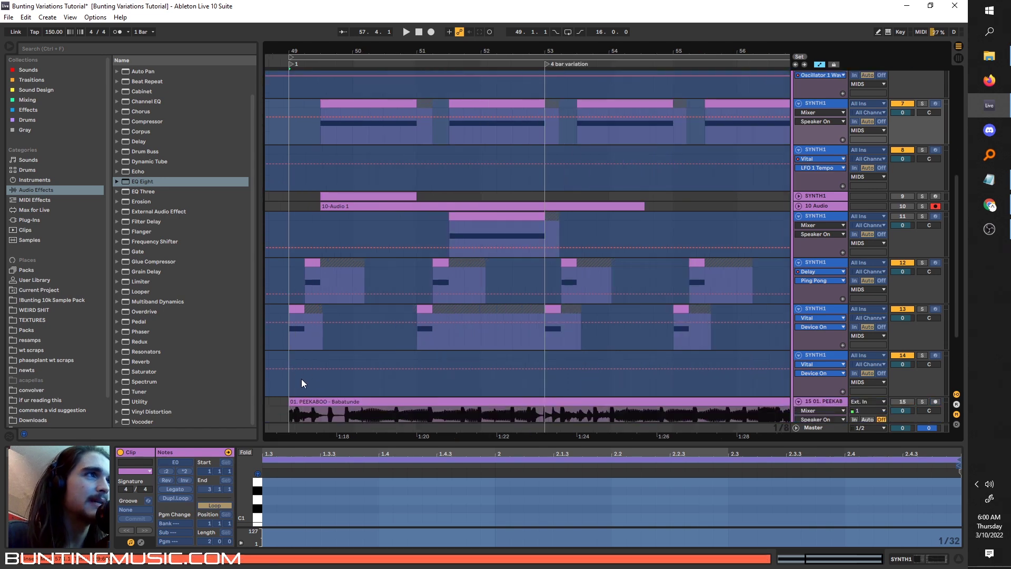
{"action": "scroll", "coordinate": [301, 379], "scroll_direction": "down", "scroll_amount": 1}
{"action": "left_click", "coordinate": [289, 409]}
{"action": "scroll", "coordinate": [359, 390], "scroll_direction": "down", "scroll_amount": 2}
{"action": "scroll", "coordinate": [359, 390], "scroll_direction": "down", "scroll_amount": 2}
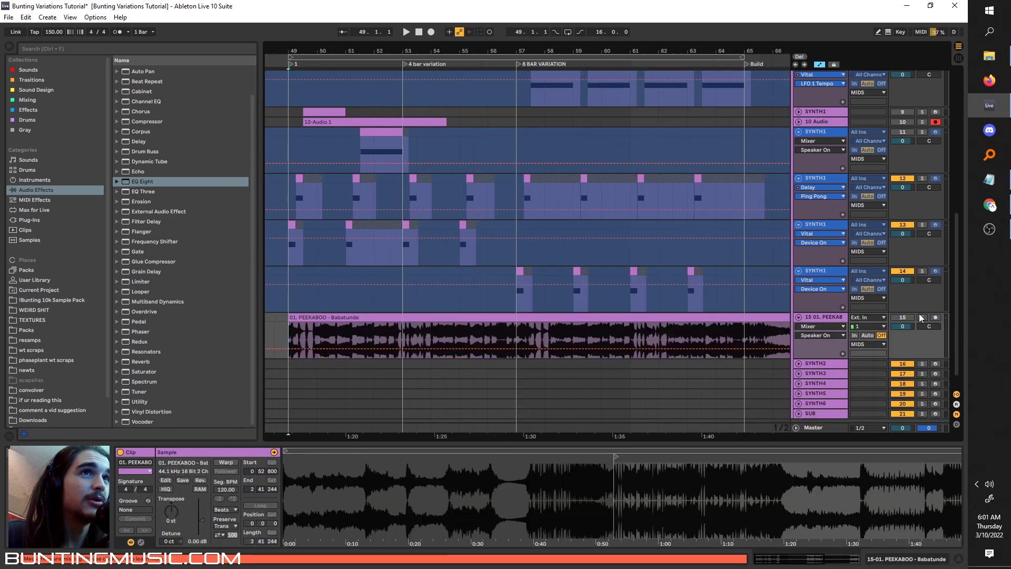
{"action": "left_click", "coordinate": [926, 315]}
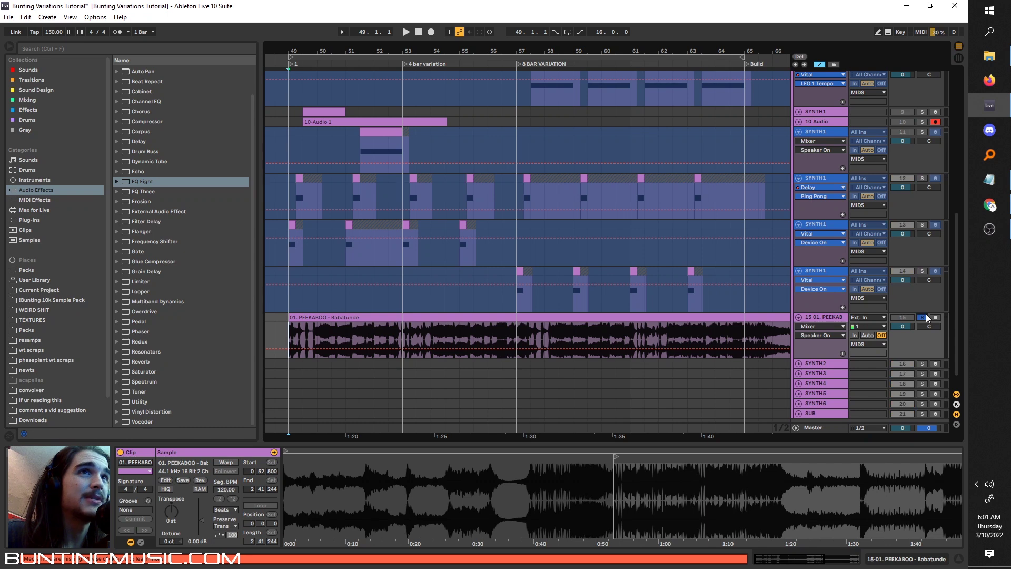
Step: Play the soloed 01. PEEKABOO - Babatunde clip from bar 49 and examine its waveform through the 4 bar variation section
{"action": "left_click", "coordinate": [290, 328]}
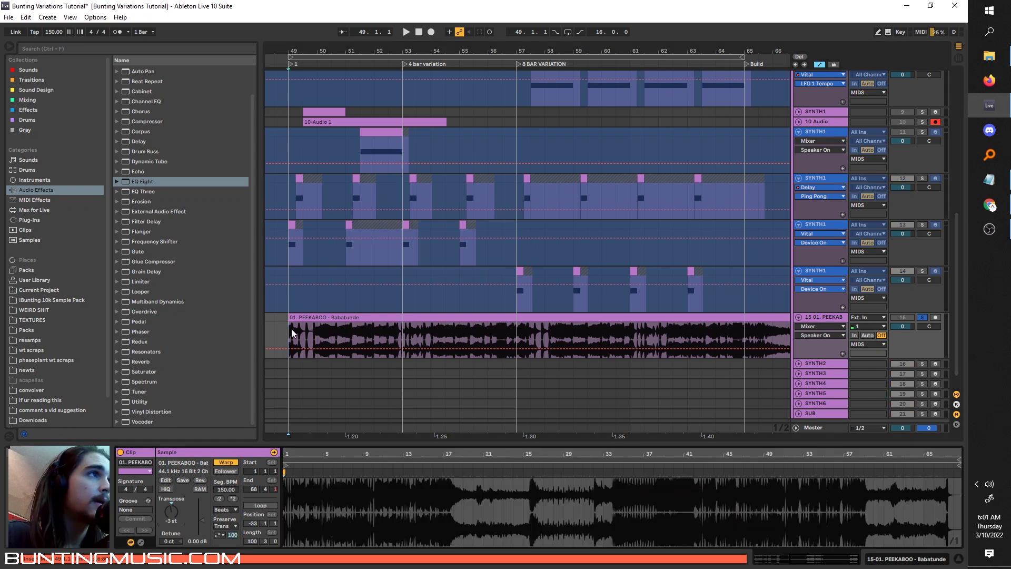
{"action": "key", "text": "space"}
{"action": "scroll", "coordinate": [325, 334], "scroll_direction": "up", "scroll_amount": 3}
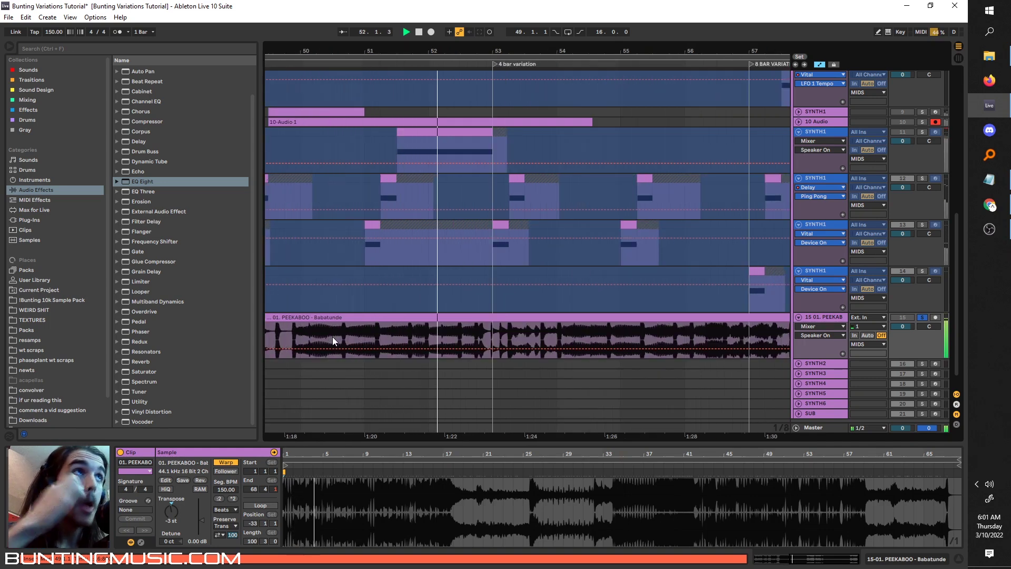
{"action": "scroll", "coordinate": [387, 337], "scroll_direction": "down", "scroll_amount": 3}
{"action": "scroll", "coordinate": [403, 344], "scroll_direction": "up", "scroll_amount": 3}
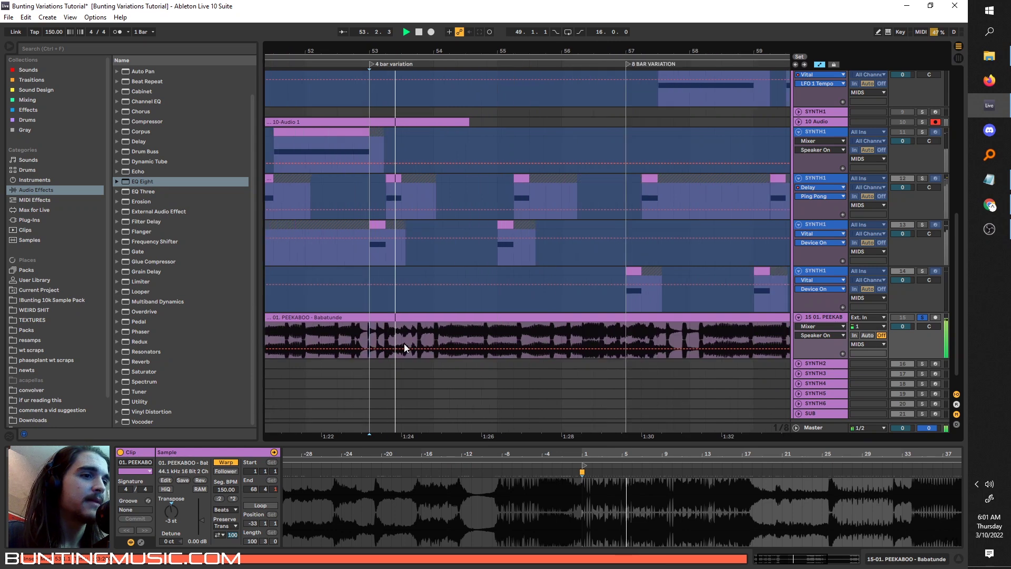
{"action": "scroll", "coordinate": [437, 336], "scroll_direction": "up", "scroll_amount": 3}
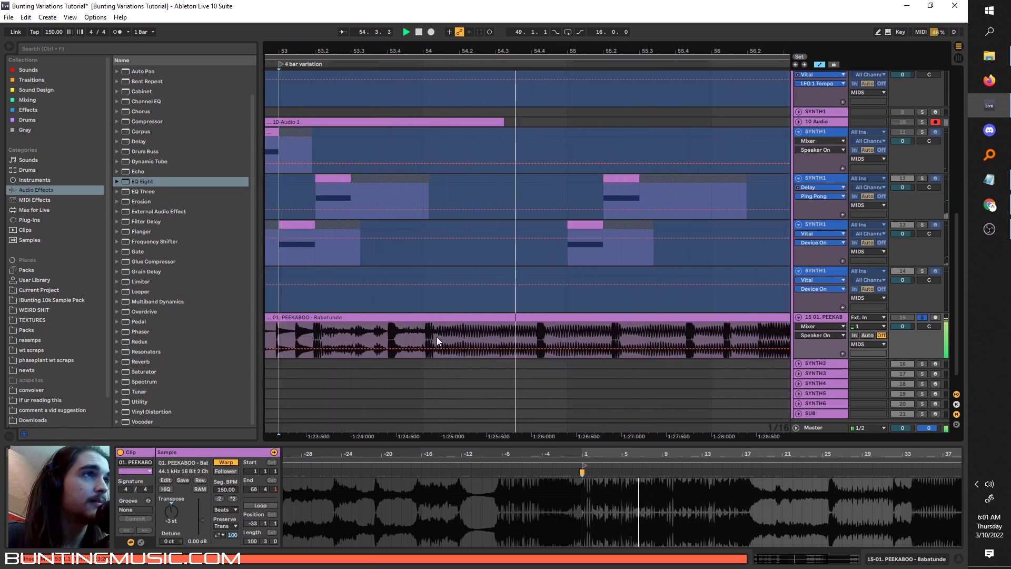
{"action": "scroll", "coordinate": [446, 329], "scroll_direction": "down", "scroll_amount": 3}
{"action": "scroll", "coordinate": [452, 330], "scroll_direction": "down", "scroll_amount": 1}
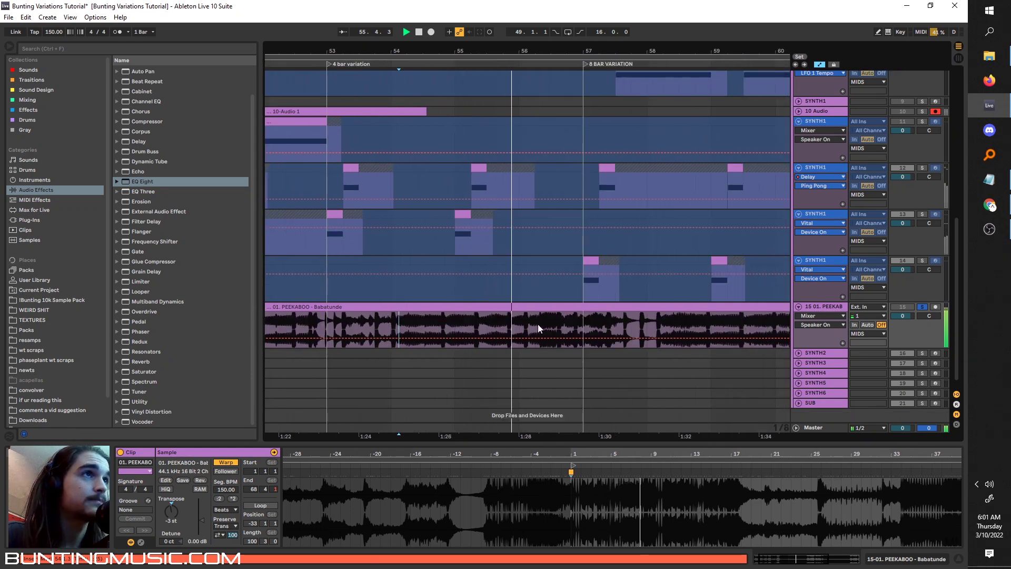
Step: Listen to the reference clip across the 8 BAR VARIATION section, comparing its fills around bars 57 and 61
{"action": "scroll", "coordinate": [580, 322], "scroll_direction": "up", "scroll_amount": 2}
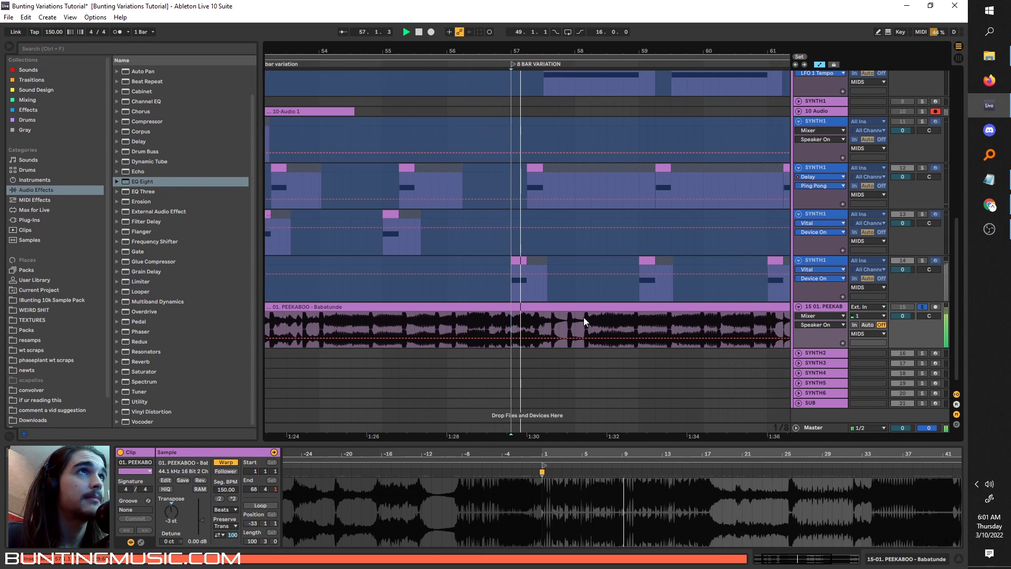
{"action": "scroll", "coordinate": [528, 333], "scroll_direction": "up", "scroll_amount": 1}
{"action": "scroll", "coordinate": [510, 329], "scroll_direction": "down", "scroll_amount": 1}
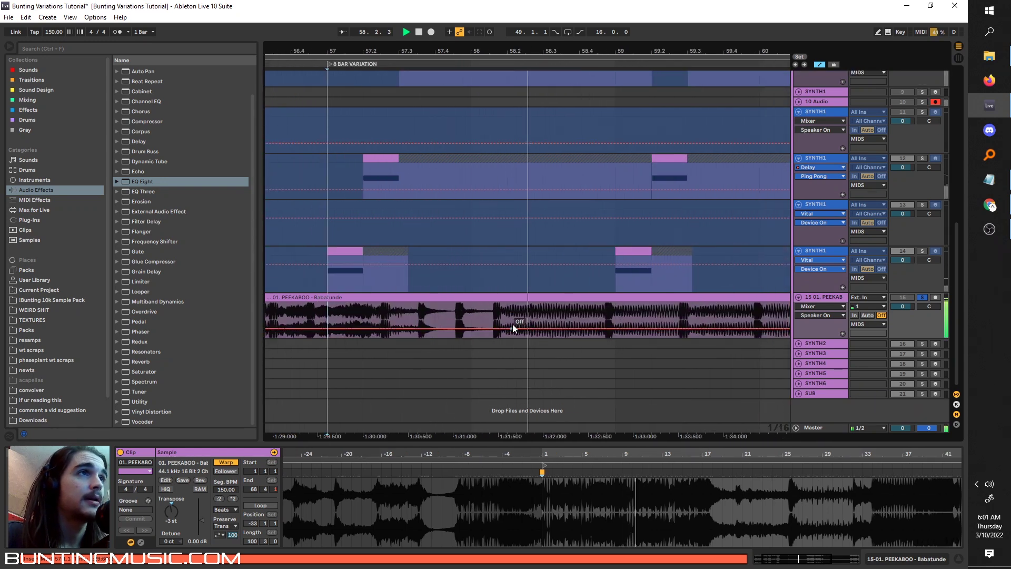
{"action": "scroll", "coordinate": [514, 321], "scroll_direction": "down", "scroll_amount": 2}
{"action": "left_click", "coordinate": [516, 317]}
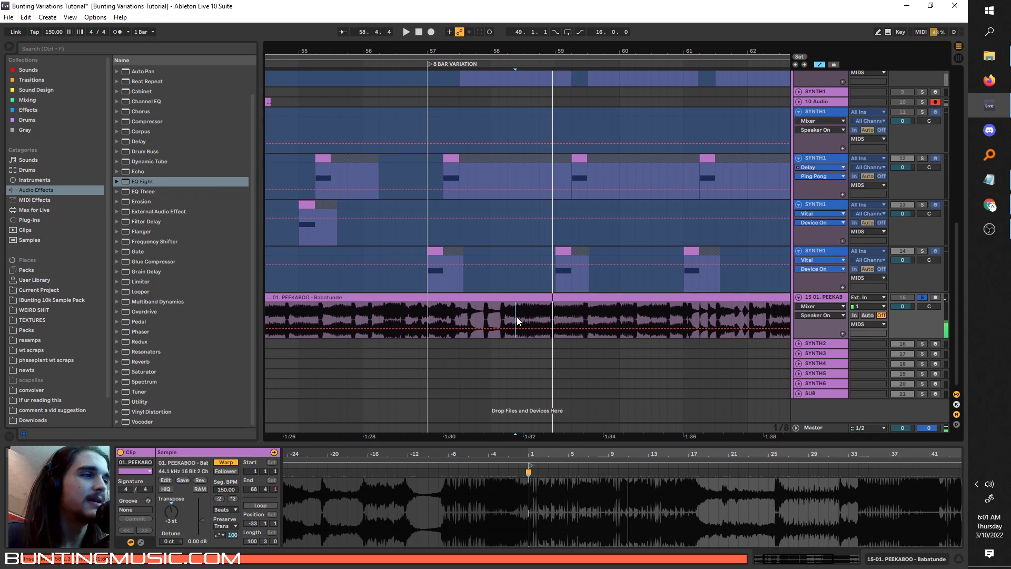
{"action": "key", "text": "space"}
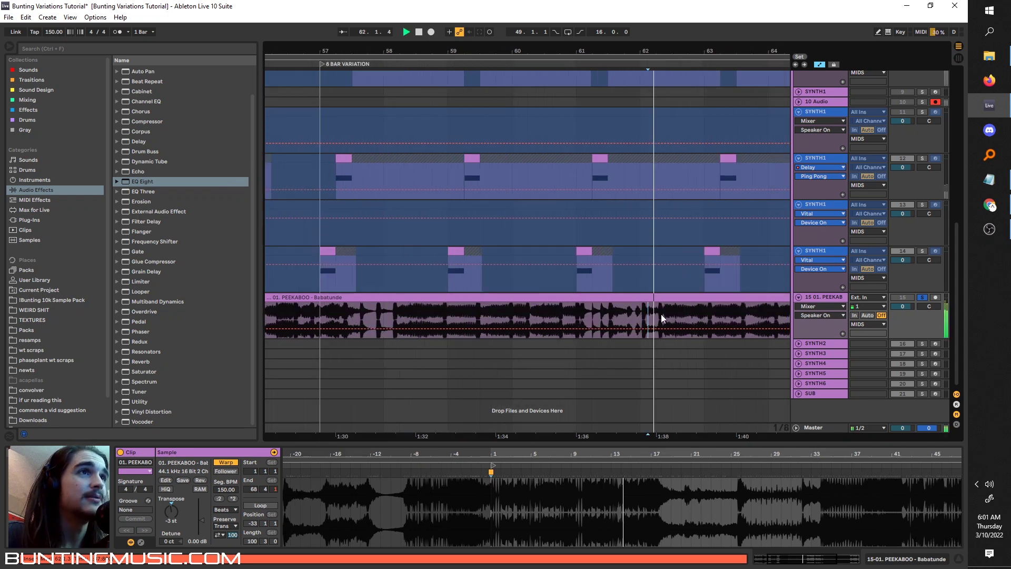
{"action": "scroll", "coordinate": [658, 318], "scroll_direction": "down", "scroll_amount": 3}
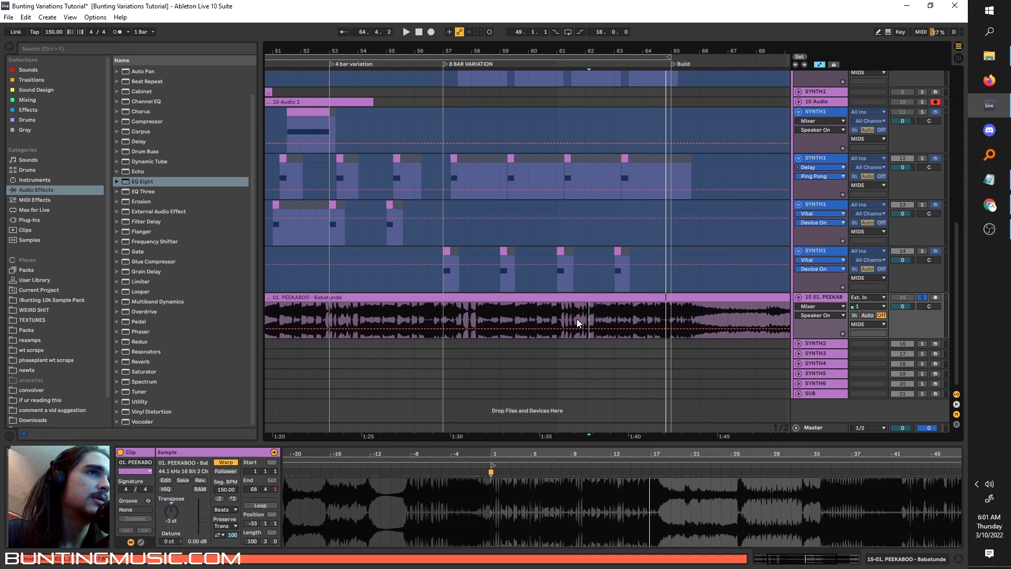
Step: Replay the reference clip around bars 58 and 55 and mark out the span between the 1 and Build markers
{"action": "left_click", "coordinate": [487, 323]}
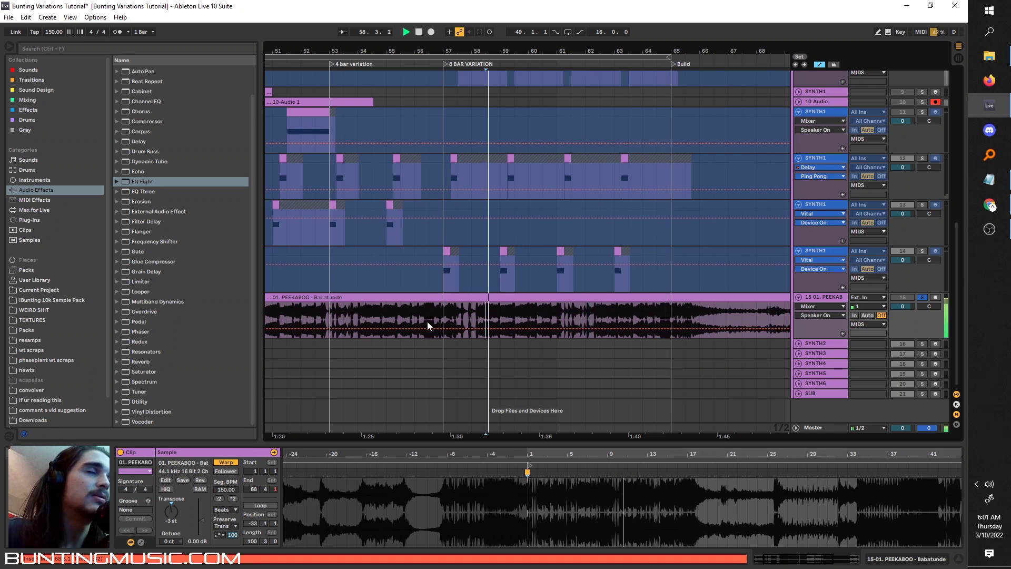
{"action": "left_click", "coordinate": [398, 324]}
{"action": "key", "text": "space"}
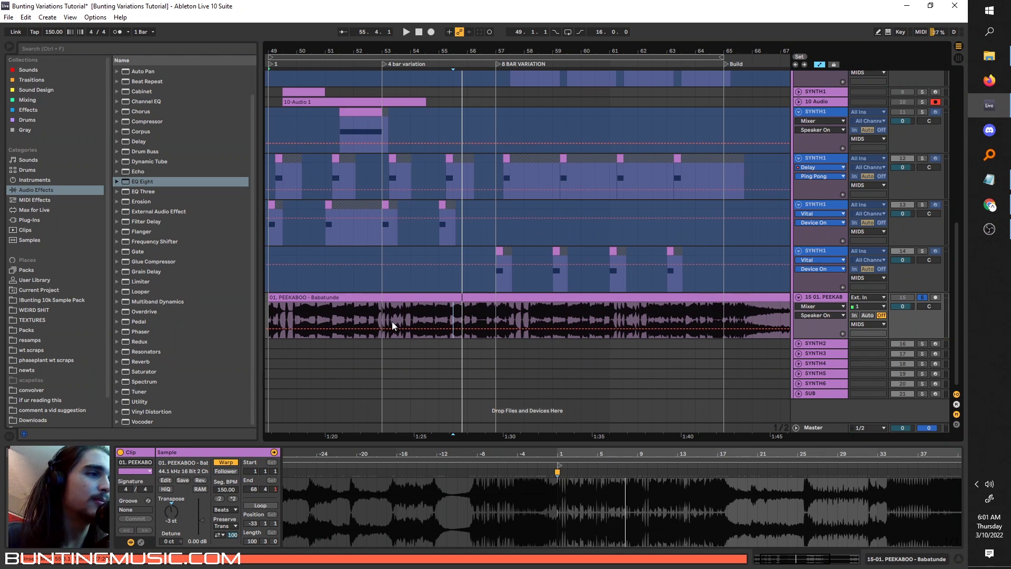
{"action": "scroll", "coordinate": [456, 315], "scroll_direction": "down", "scroll_amount": 3}
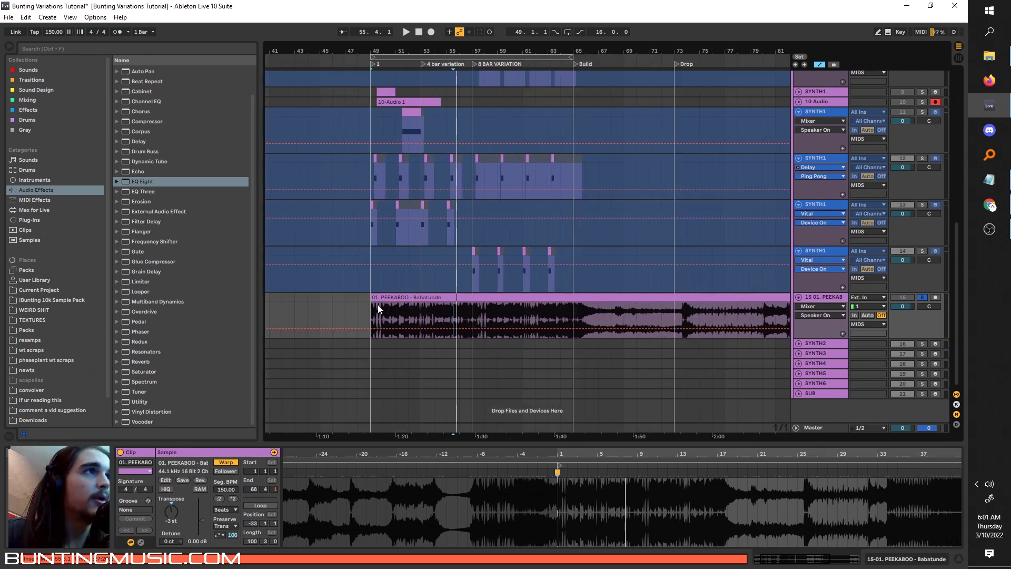
{"action": "left_click_drag", "start_coordinate": [358, 319], "coordinate": [557, 315]}
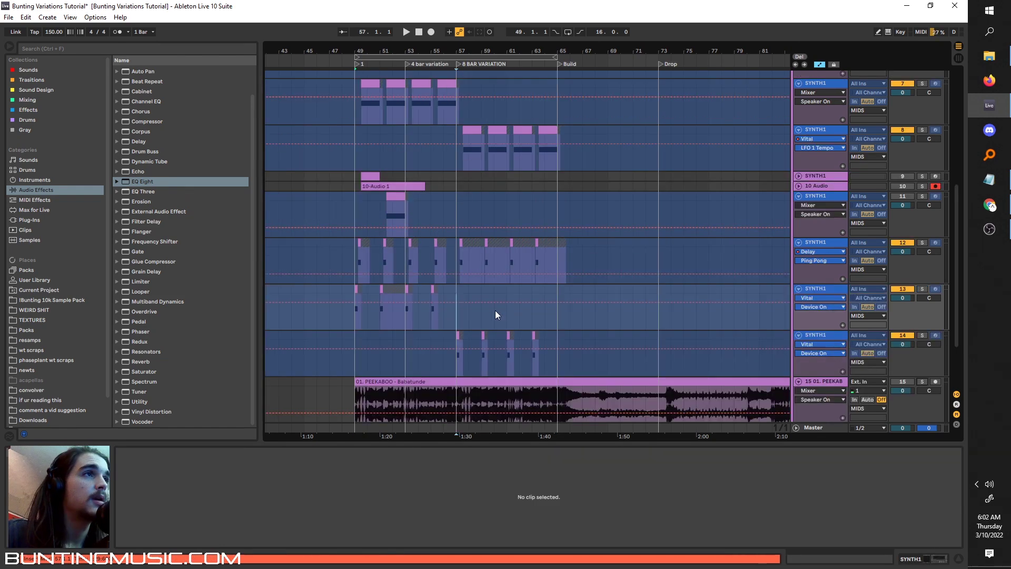
Step: Play the LFO 1 Tempo bass clip on SYNTH1 track 8 from bar 57.3 in the 8 BAR VARIATION section
{"action": "scroll", "coordinate": [424, 317], "scroll_direction": "up", "scroll_amount": 4}
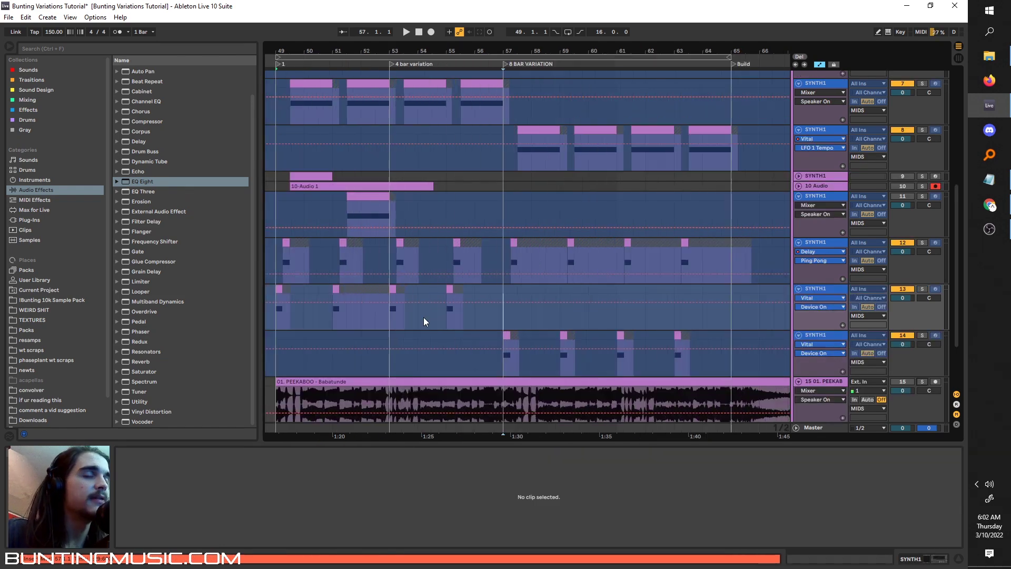
{"action": "scroll", "coordinate": [503, 327], "scroll_direction": "down", "scroll_amount": 2}
{"action": "scroll", "coordinate": [514, 188], "scroll_direction": "up", "scroll_amount": 1}
{"action": "left_click", "coordinate": [520, 185]}
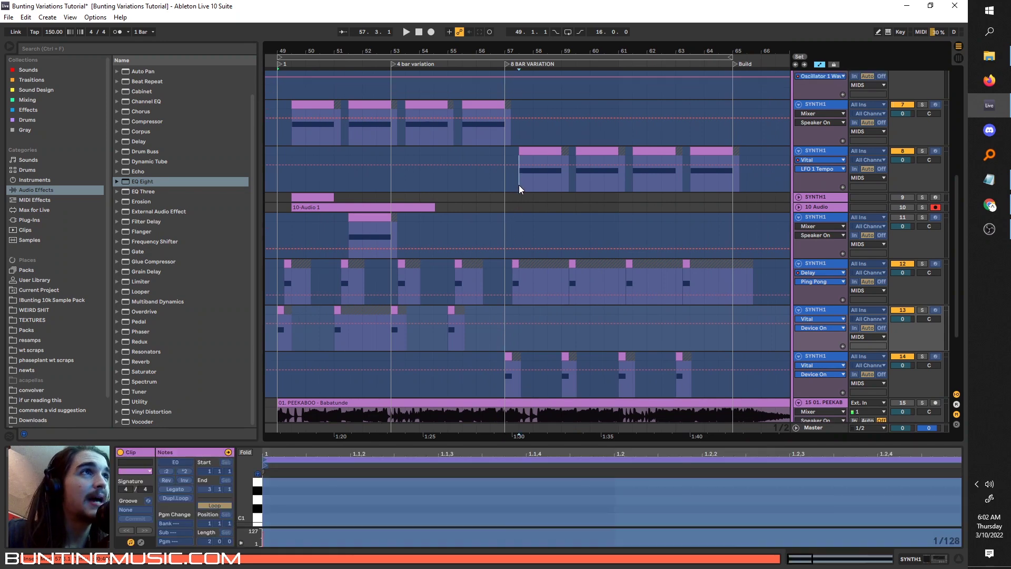
{"action": "key", "text": "space"}
{"action": "left_click", "coordinate": [576, 176]}
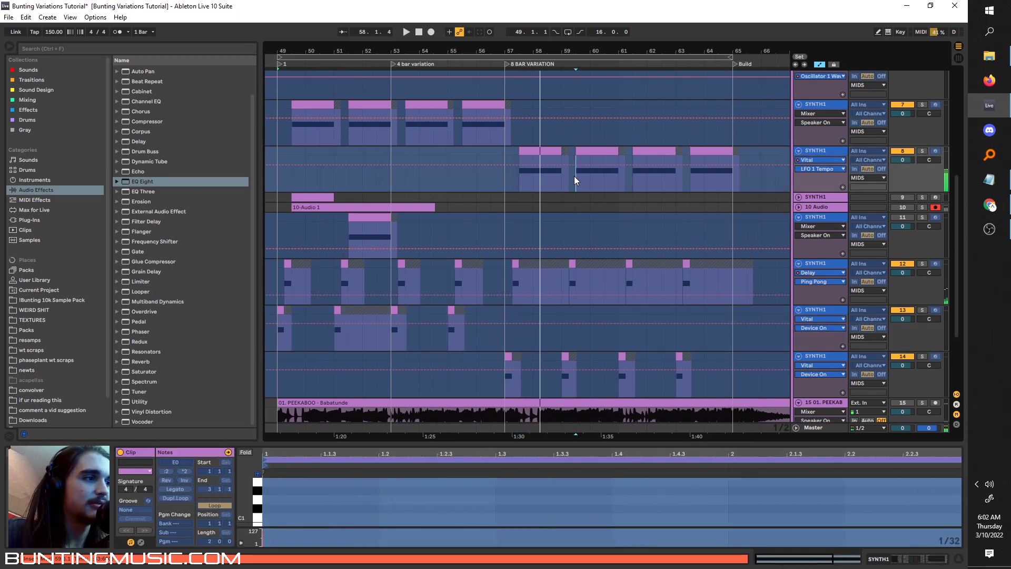
{"action": "scroll", "coordinate": [507, 308], "scroll_direction": "down", "scroll_amount": 1}
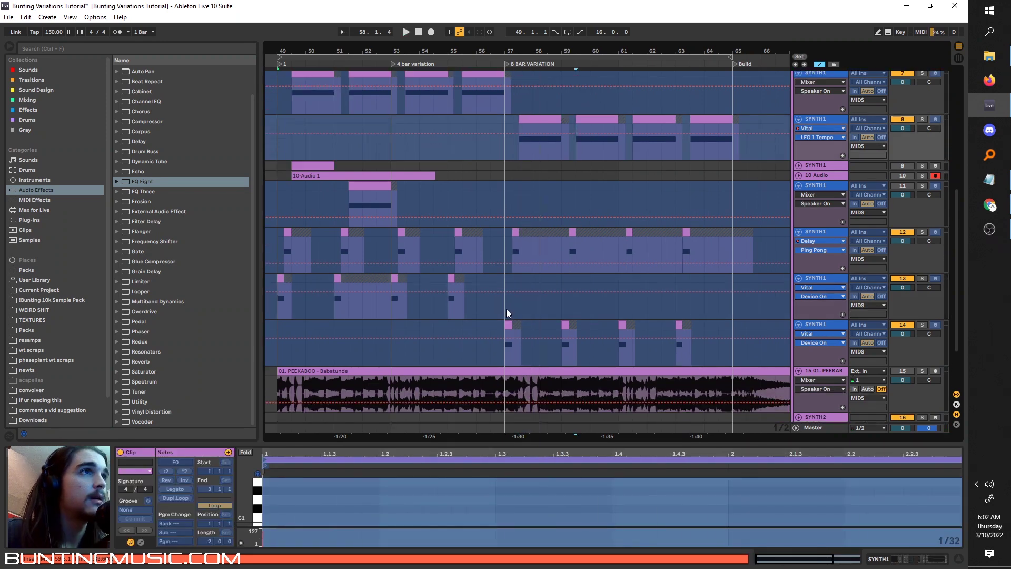
Step: Solo SYNTH1 tracks 14 and 12 together and play their short clips from the 8 BAR VARIATION marker
{"action": "left_click", "coordinate": [505, 308]}
{"action": "key", "text": "space"}
{"action": "scroll", "coordinate": [505, 308], "scroll_direction": "up", "scroll_amount": 3}
{"action": "left_click", "coordinate": [923, 326]}
{"action": "key", "text": "space"}
{"action": "left_click", "coordinate": [921, 231], "text": "ctrl"}
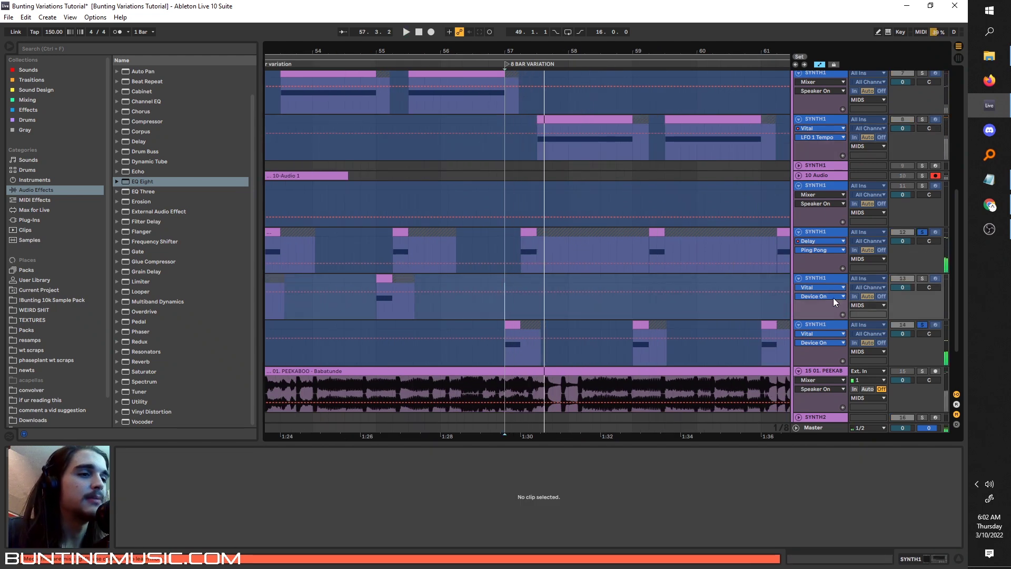
Step: Insert a new audio track directly below SYNTH1 track 14
{"action": "scroll", "coordinate": [753, 324], "scroll_direction": "down", "scroll_amount": 1}
{"action": "right_click", "coordinate": [820, 292]}
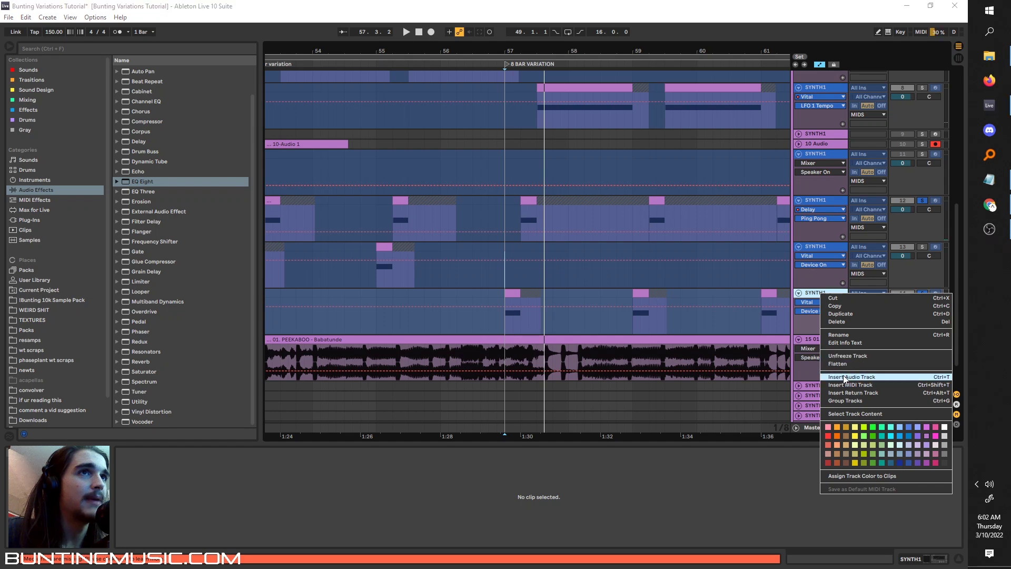
{"action": "left_click", "coordinate": [843, 376]}
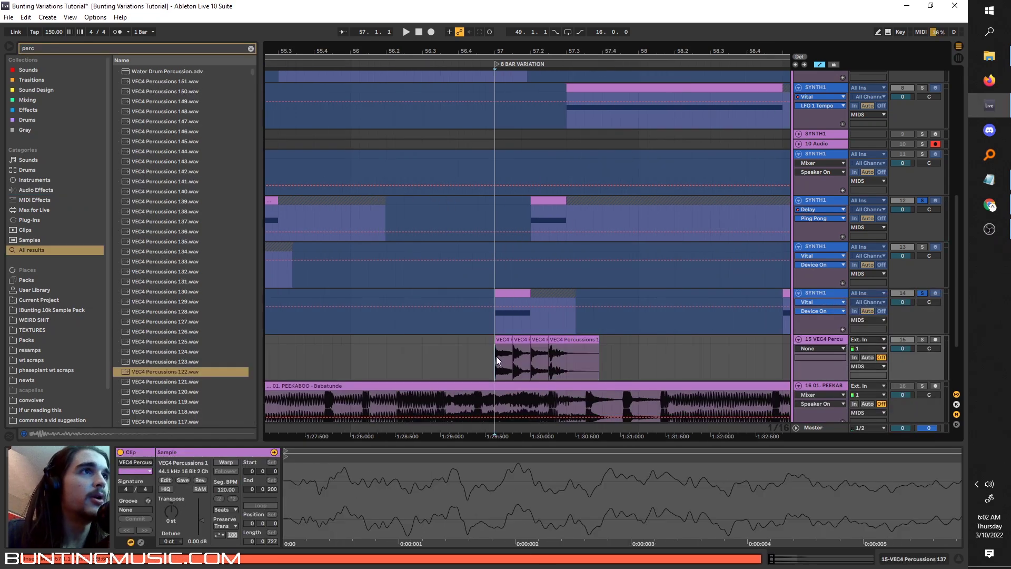
Step: Trim the last VEC4 percussion clip to end at bar 57.3 and unsolo the SYNTH1 tracks
{"action": "scroll", "coordinate": [527, 353], "scroll_direction": "right", "scroll_amount": 1}
{"action": "left_click_drag", "start_coordinate": [555, 340], "coordinate": [525, 340]}
{"action": "left_click", "coordinate": [920, 293]}
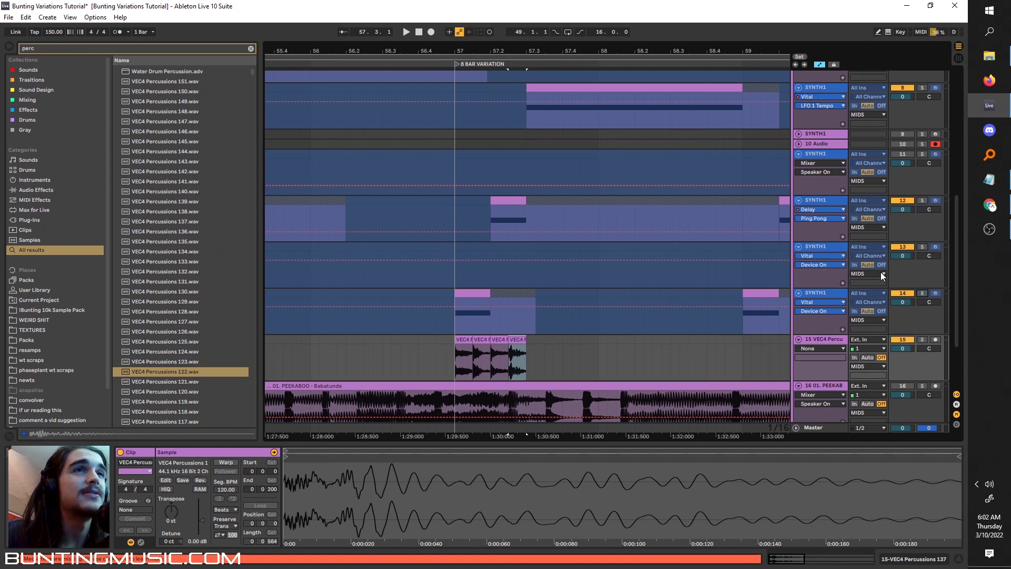
Step: Deactivate SYNTH1 tracks 14 and 12, and play the percussion fill from bar 56 into the bass clip on track 8
{"action": "left_click", "coordinate": [896, 292]}
{"action": "left_click", "coordinate": [895, 199]}
{"action": "key", "text": "minus"}
{"action": "left_click", "coordinate": [346, 160]}
{"action": "key", "text": "space"}
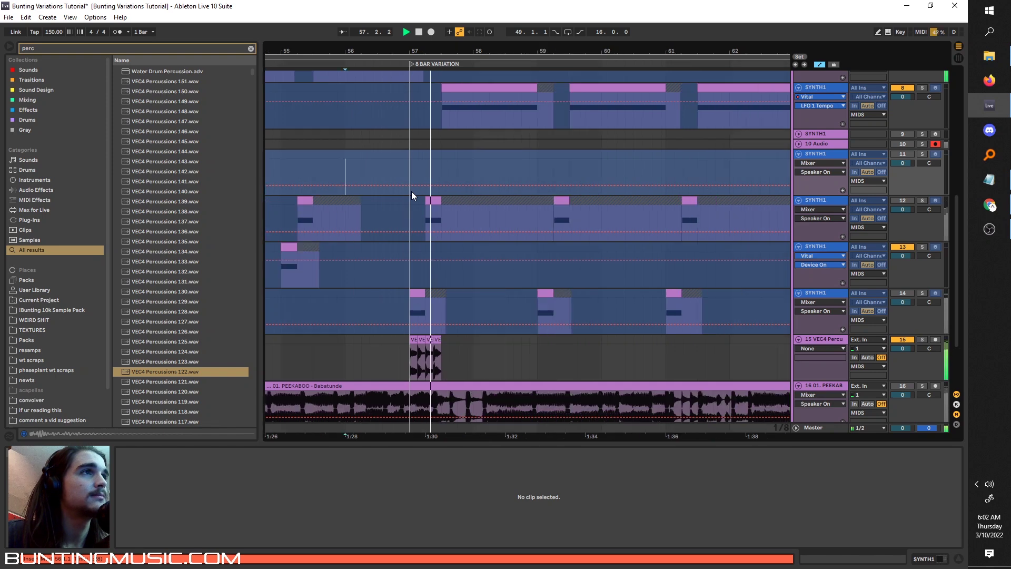
{"action": "left_click", "coordinate": [441, 122]}
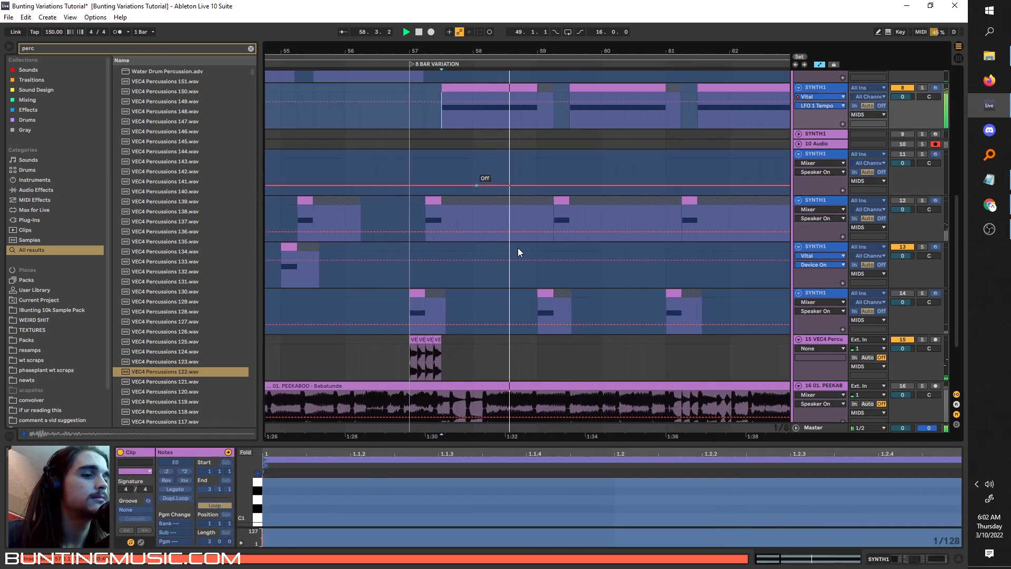
{"action": "key", "text": "space"}
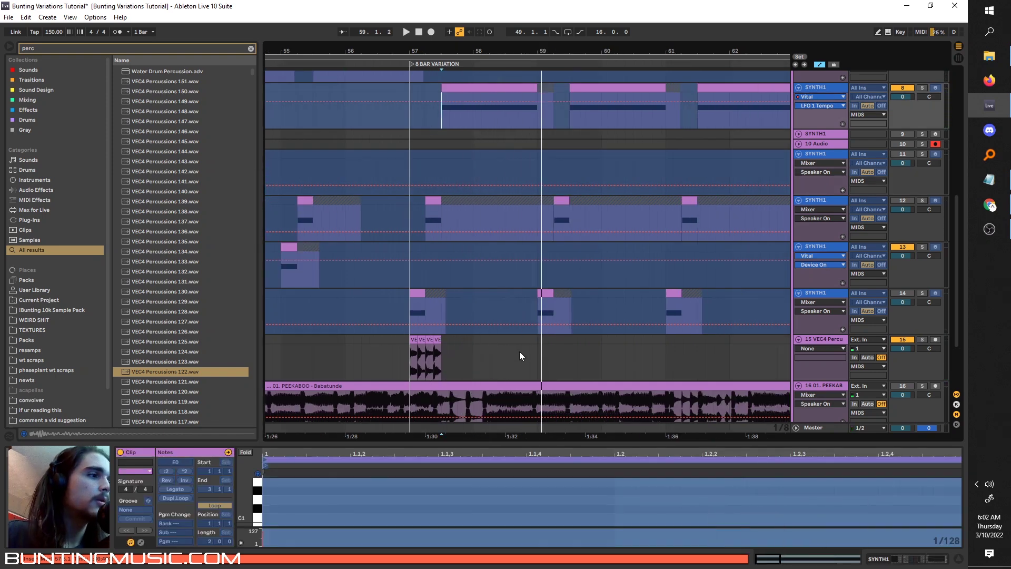
Step: Duplicate the two-bar percussion fill at bar 57 three times so it repeats every two bars up to bar 65
{"action": "scroll", "coordinate": [511, 353], "scroll_direction": "down", "scroll_amount": 3}
{"action": "left_click", "coordinate": [529, 340]}
{"action": "left_click_drag", "start_coordinate": [528, 340], "coordinate": [472, 342]}
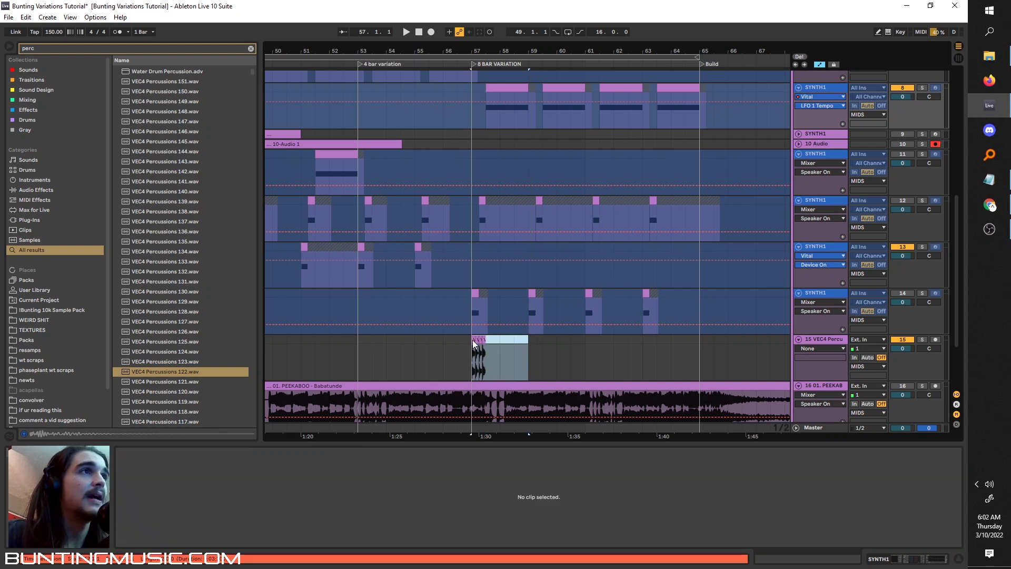
{"action": "key", "text": "ctrl+d"}
{"action": "key", "text": "ctrl+d"}
{"action": "key", "text": "ctrl+d"}
{"action": "scroll", "coordinate": [469, 343], "scroll_direction": "up", "scroll_amount": 3}
{"action": "scroll", "coordinate": [470, 345], "scroll_direction": "down", "scroll_amount": 3}
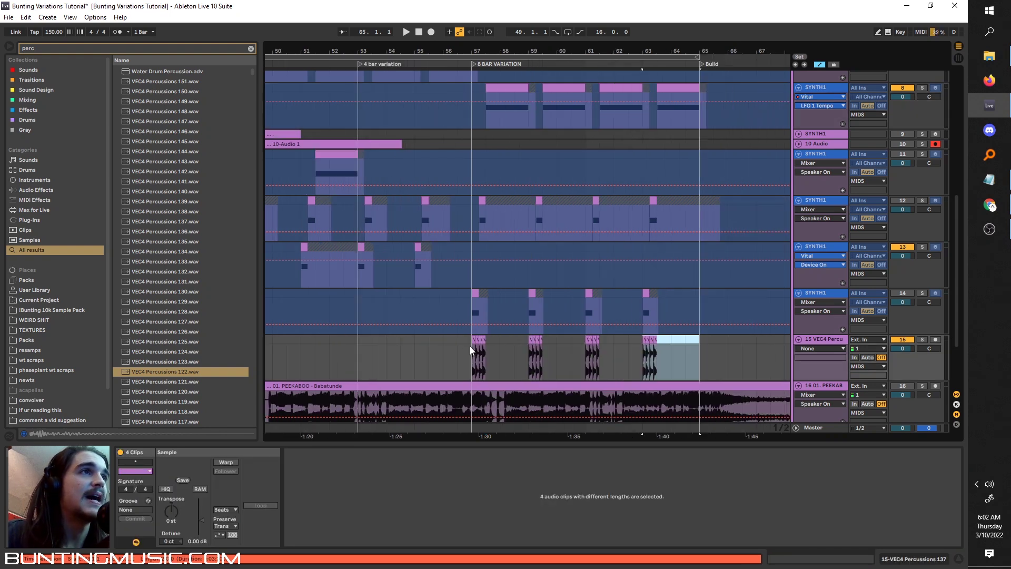
Step: Examine the duplicated percussion fills alongside the SYNTH1 clips in the 4 bar and 8 BAR VARIATION sections
{"action": "left_click", "coordinate": [470, 355]}
{"action": "scroll", "coordinate": [469, 356], "scroll_direction": "up", "scroll_amount": 1}
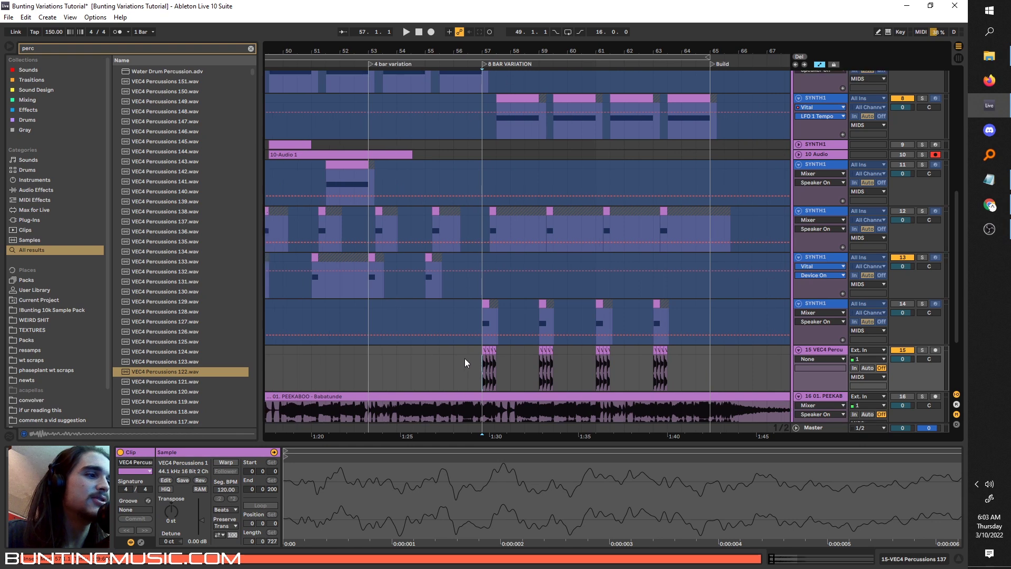
{"action": "scroll", "coordinate": [465, 358], "scroll_direction": "up", "scroll_amount": 3}
{"action": "scroll", "coordinate": [473, 306], "scroll_direction": "left", "scroll_amount": 1}
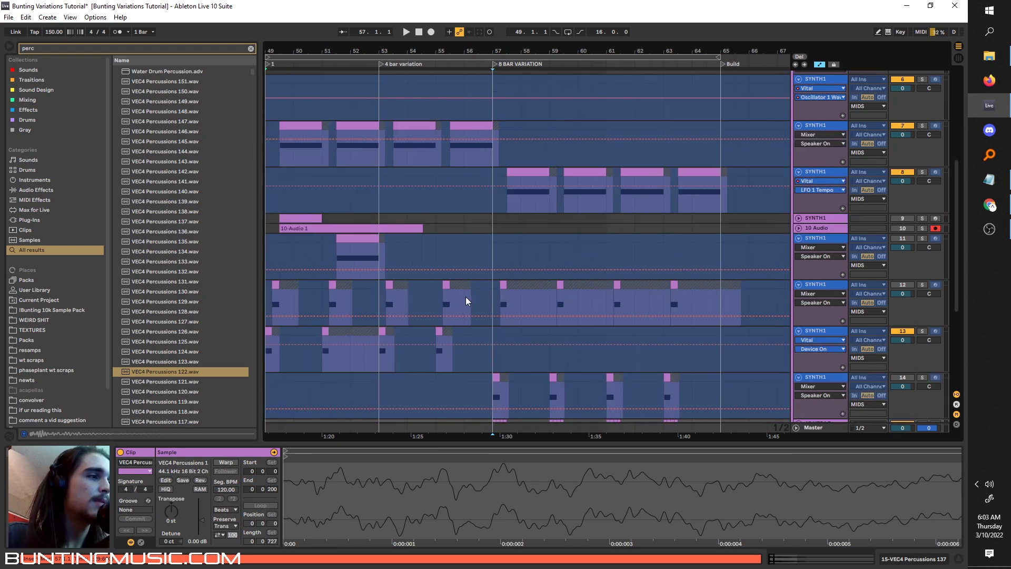
{"action": "scroll", "coordinate": [472, 278], "scroll_direction": "down", "scroll_amount": 1}
{"action": "scroll", "coordinate": [478, 273], "scroll_direction": "down", "scroll_amount": 2}
{"action": "scroll", "coordinate": [472, 288], "scroll_direction": "up", "scroll_amount": 2}
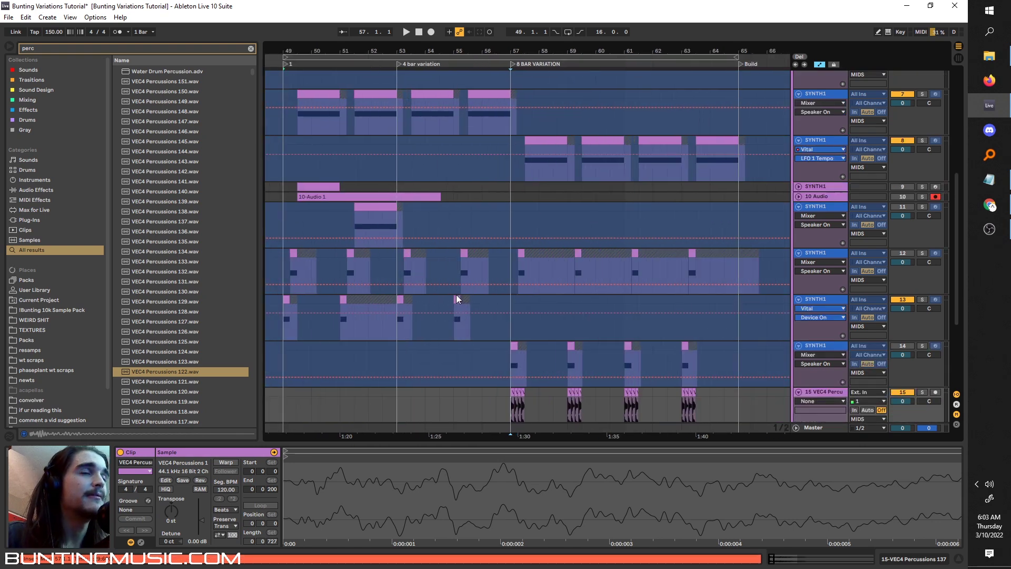
Step: Reactivate SYNTH1 track 12 and play the bass clips from bar 49.3
{"action": "scroll", "coordinate": [369, 274], "scroll_direction": "left", "scroll_amount": 5}
{"action": "left_click", "coordinate": [340, 264]}
{"action": "scroll", "coordinate": [348, 262], "scroll_direction": "up", "scroll_amount": 3}
{"action": "left_click", "coordinate": [358, 263]}
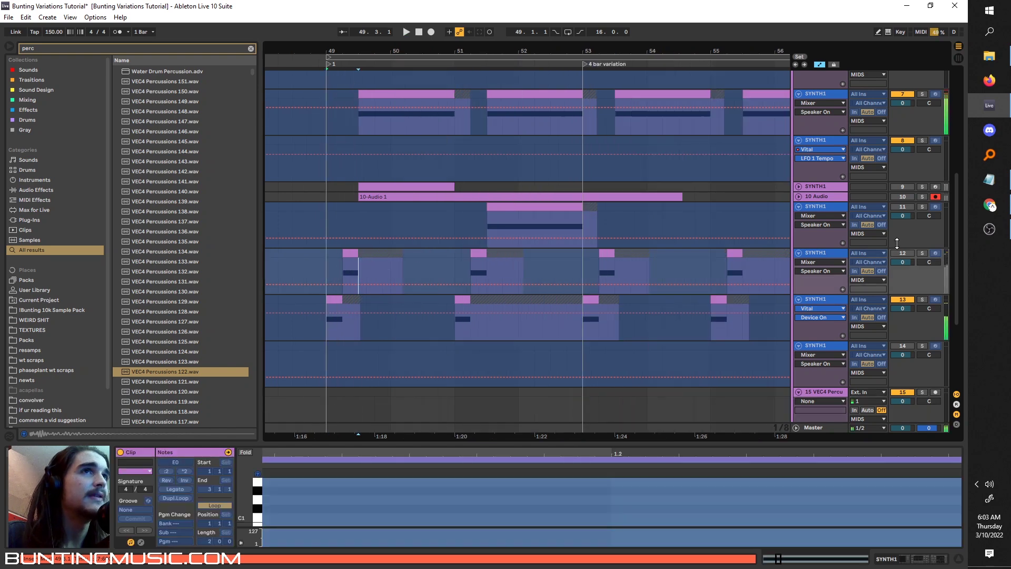
{"action": "key", "text": "space"}
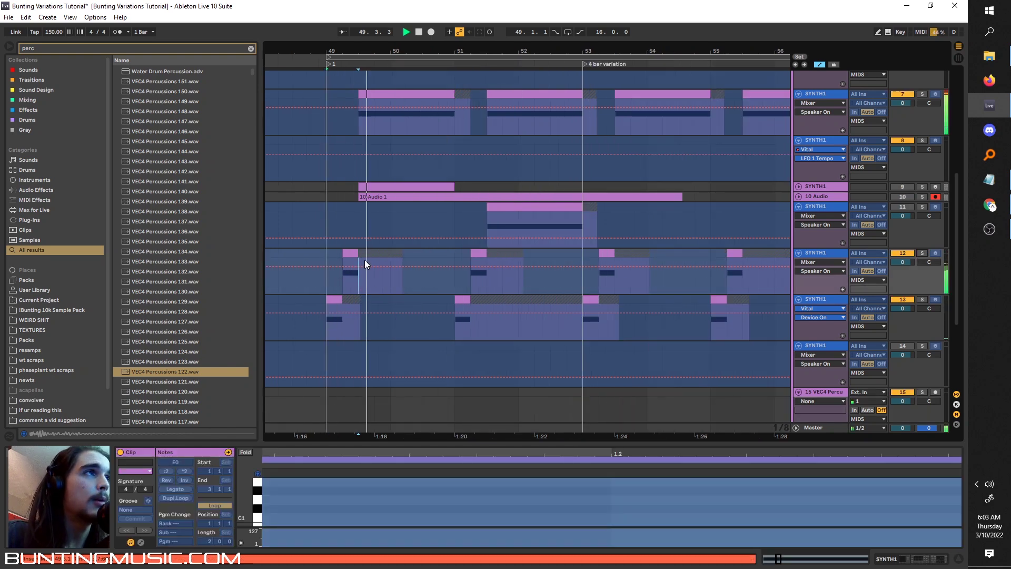
Step: Copy all clips in bars 49 to 65 across the tracks and paste them at the End locator, bar 105
{"action": "scroll", "coordinate": [444, 298], "scroll_direction": "down", "scroll_amount": 2}
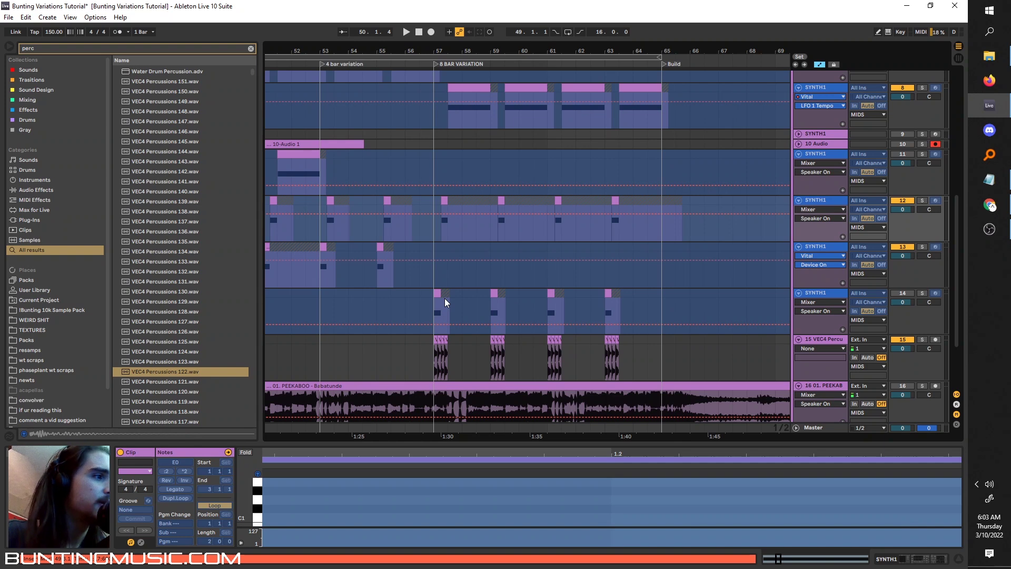
{"action": "scroll", "coordinate": [434, 253], "scroll_direction": "down", "scroll_amount": 3}
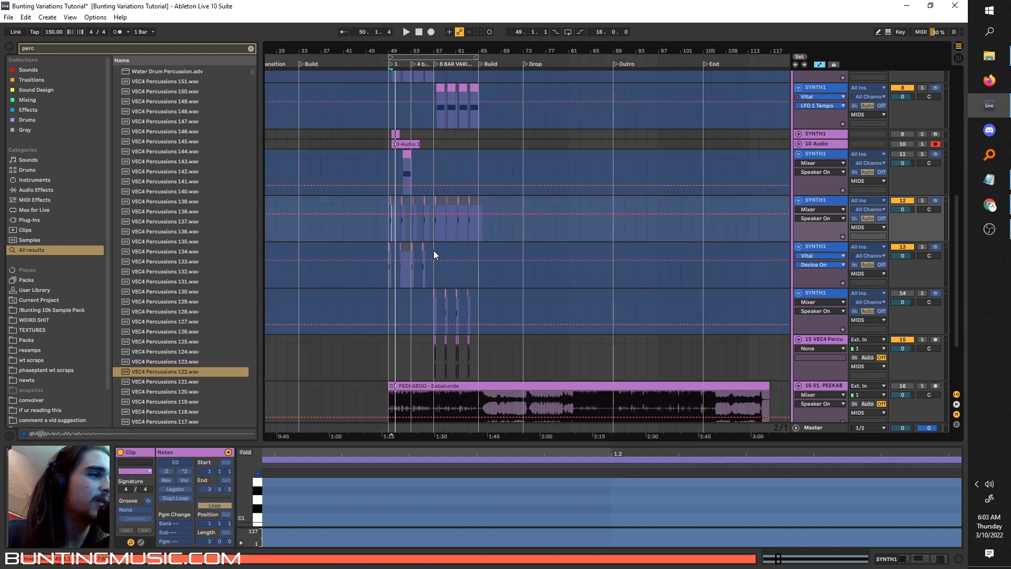
{"action": "scroll", "coordinate": [434, 250], "scroll_direction": "up", "scroll_amount": 2}
{"action": "left_click", "coordinate": [424, 57]}
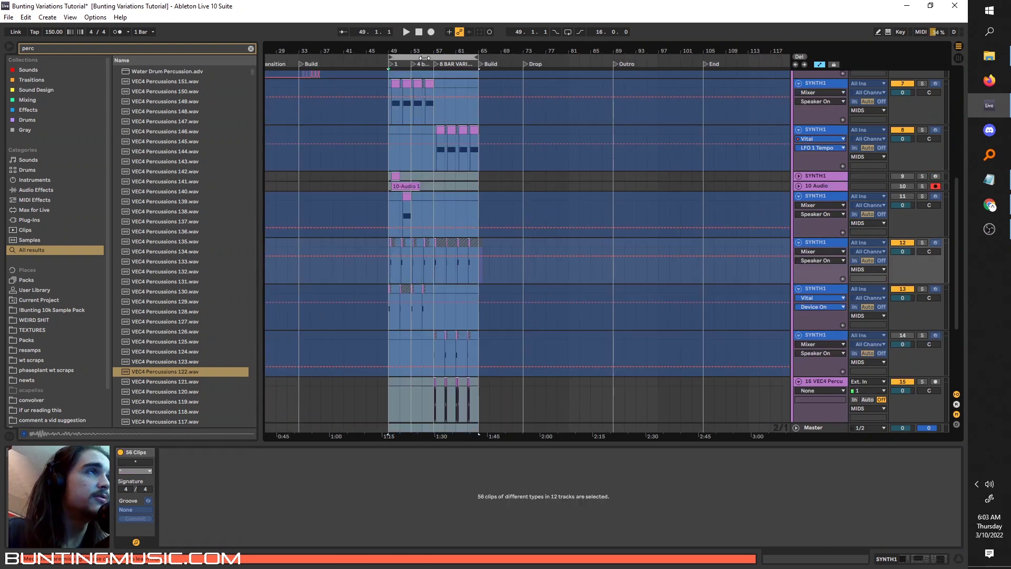
{"action": "scroll", "coordinate": [422, 90], "scroll_direction": "right", "scroll_amount": 2}
{"action": "left_click_drag", "start_coordinate": [429, 58], "coordinate": [711, 100]}
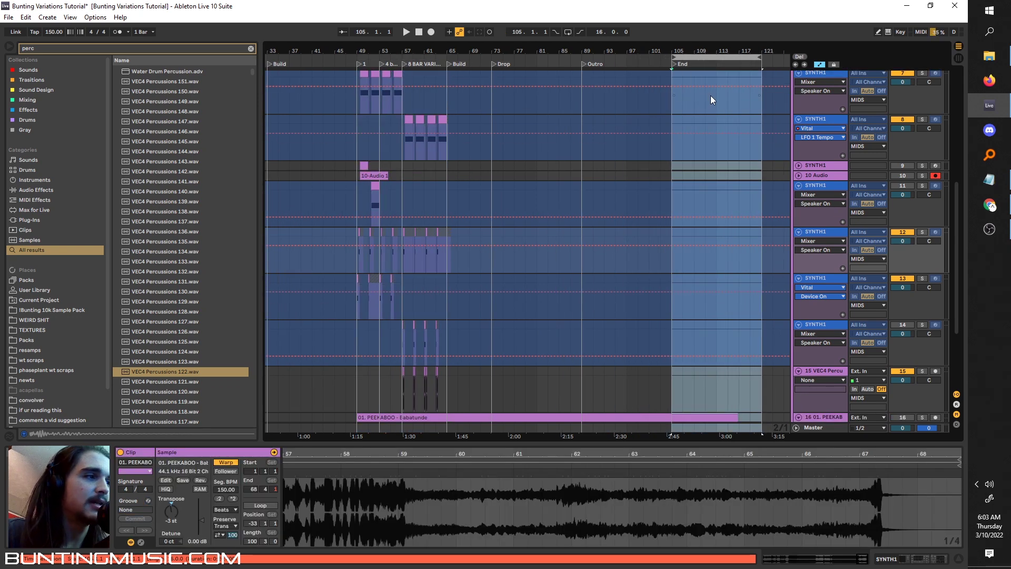
{"action": "key", "text": "ctrl+v"}
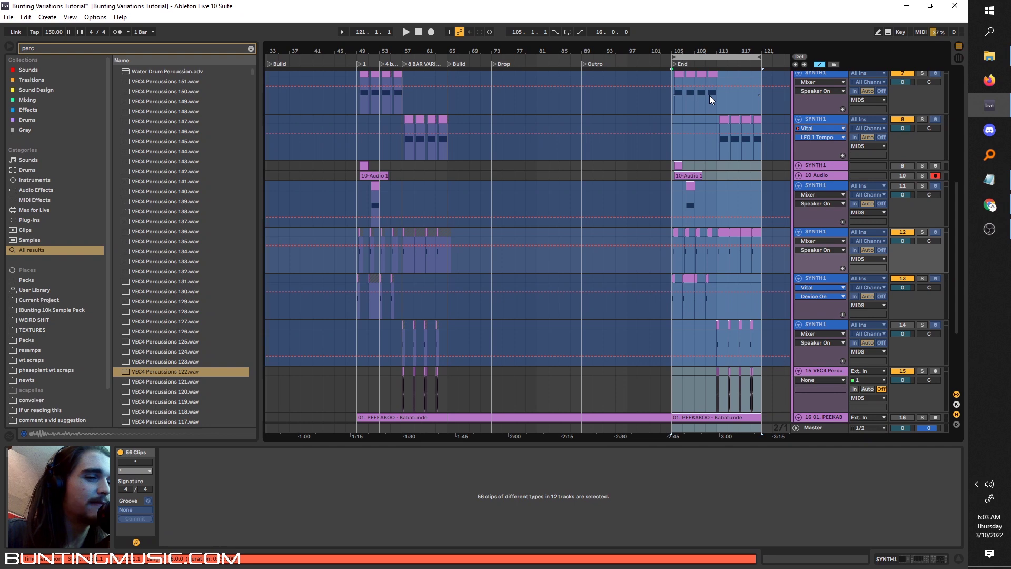
{"action": "scroll", "coordinate": [649, 169], "scroll_direction": "right", "scroll_amount": 1}
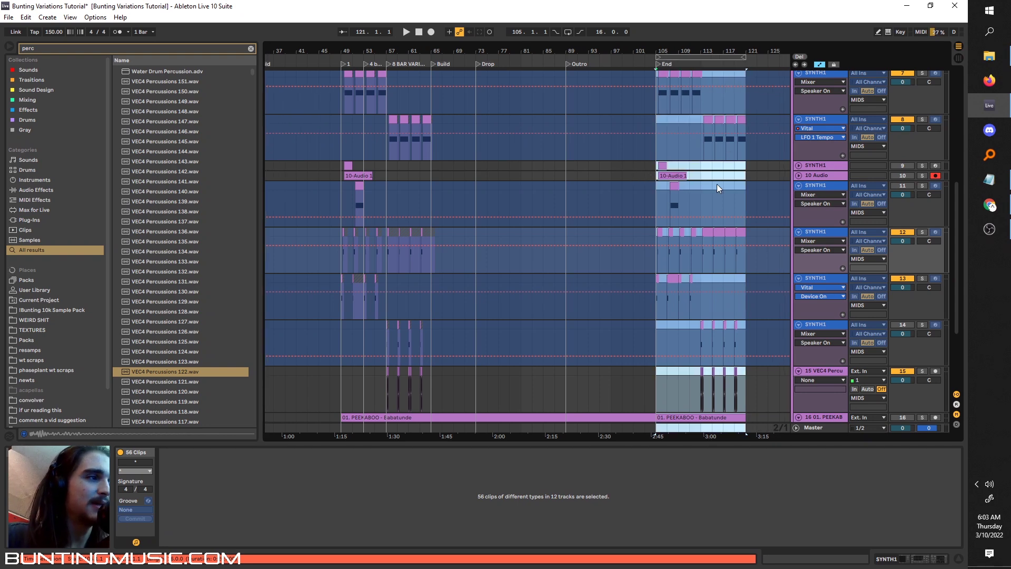
Step: Play the pasted section from bar 105
{"action": "scroll", "coordinate": [716, 184], "scroll_direction": "up", "scroll_amount": 3}
{"action": "left_click", "coordinate": [511, 201]}
{"action": "mouse_move", "coordinate": [957, 301]}
{"action": "left_mouse_down"}
{"action": "mouse_move", "coordinate": [958, 217]}
{"action": "mouse_move", "coordinate": [949, 311]}
{"action": "left_mouse_up"}
{"action": "scroll", "coordinate": [546, 223], "scroll_direction": "up", "scroll_amount": 5}
{"action": "scroll", "coordinate": [522, 225], "scroll_direction": "up", "scroll_amount": 2}
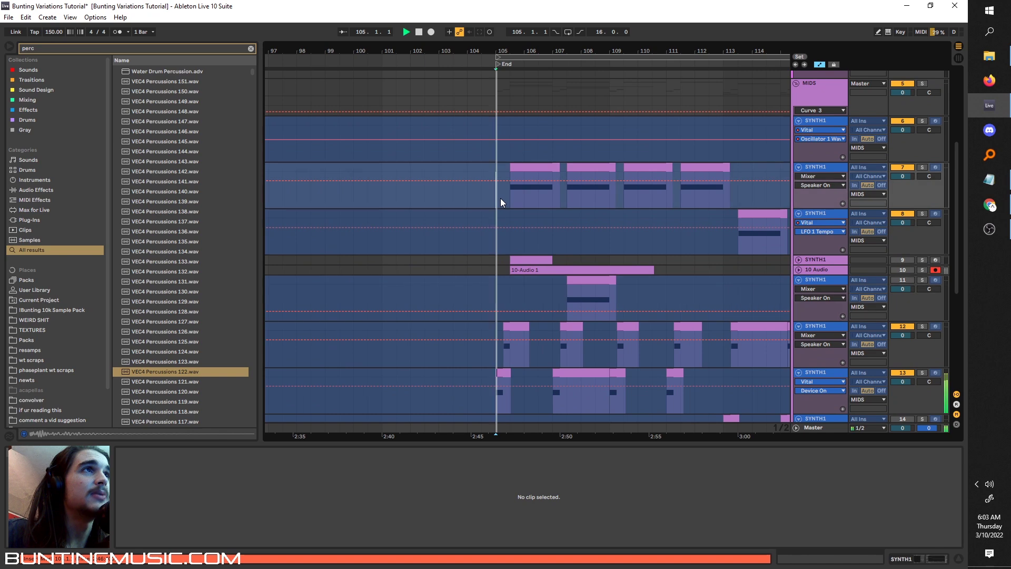
{"action": "key", "text": "space"}
Step: Add an empty SYNTH1 MIDI track below track 7 and copy the four bass clips from bars 105 to 113 onto it
{"action": "scroll", "coordinate": [501, 201], "scroll_direction": "right", "scroll_amount": 3}
{"action": "scroll", "coordinate": [521, 236], "scroll_direction": "down", "scroll_amount": 3}
{"action": "scroll", "coordinate": [522, 236], "scroll_direction": "down", "scroll_amount": 3}
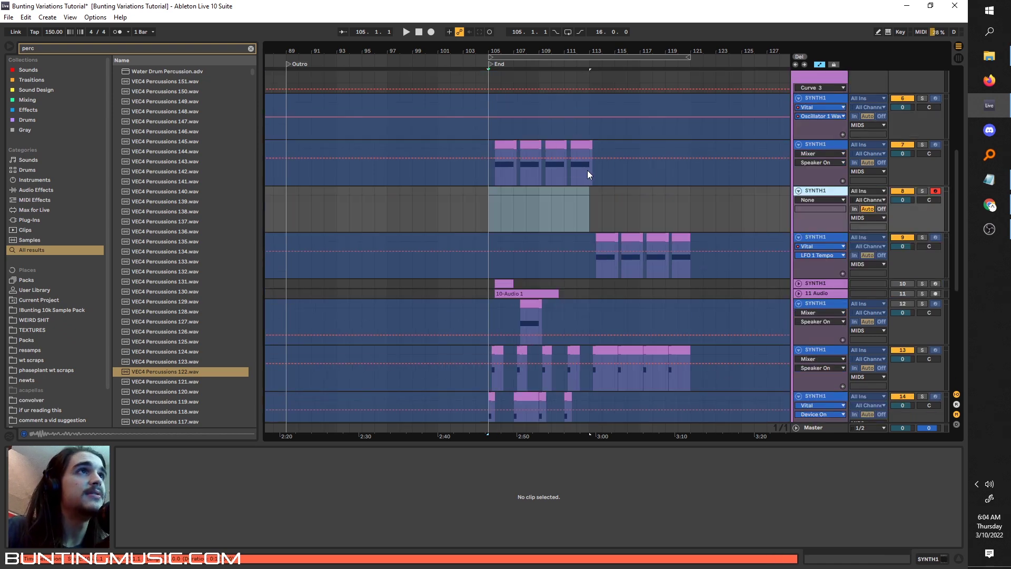
{"action": "left_click_drag", "start_coordinate": [587, 170], "coordinate": [488, 143]}
{"action": "key", "text": "ctrl+c"}
{"action": "left_click", "coordinate": [490, 190]}
{"action": "key", "text": "ctrl+v"}
{"action": "scroll", "coordinate": [480, 199], "scroll_direction": "down", "scroll_amount": 3}
{"action": "scroll", "coordinate": [520, 204], "scroll_direction": "up", "scroll_amount": 3}
{"action": "scroll", "coordinate": [633, 234], "scroll_direction": "right", "scroll_amount": 1}
{"action": "scroll", "coordinate": [634, 238], "scroll_direction": "right", "scroll_amount": 5}
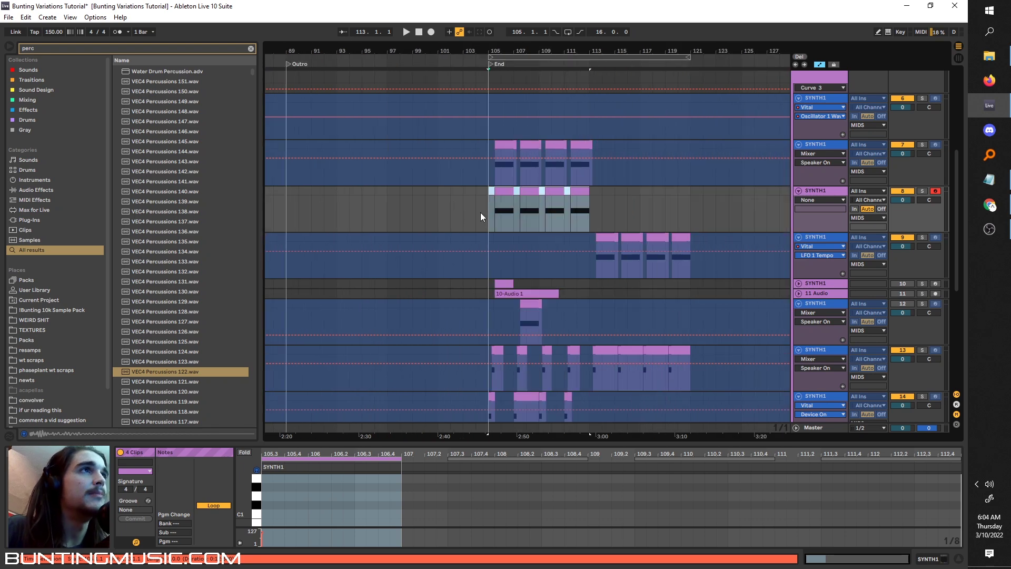
Step: Solo SYNTH1 track 8 and load Vital on it with the Achow preset from Bunting Dimensions Vital Pack Full
{"action": "left_click", "coordinate": [473, 213]}
{"action": "left_click", "coordinate": [924, 193]}
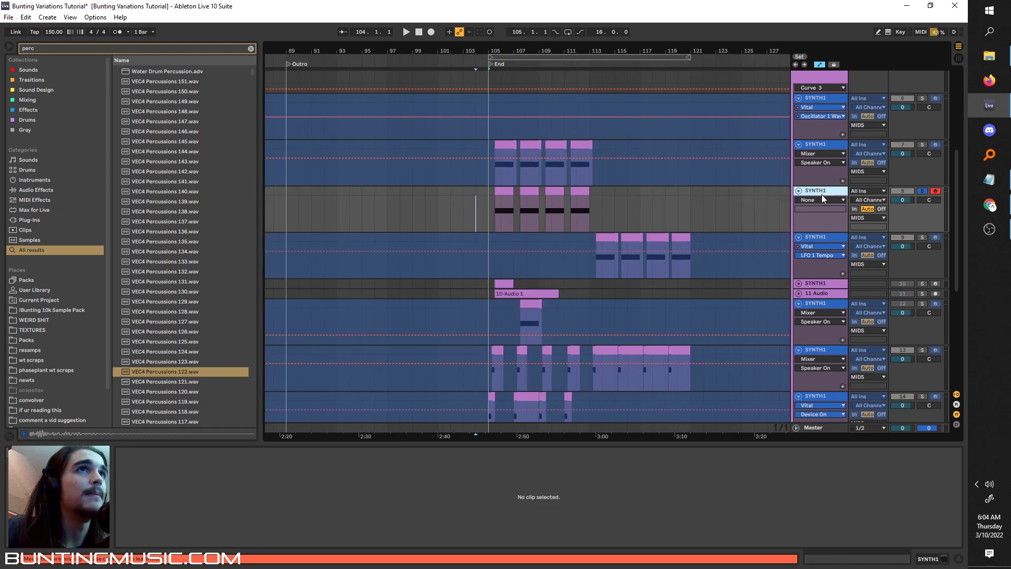
{"action": "left_click", "coordinate": [822, 194]}
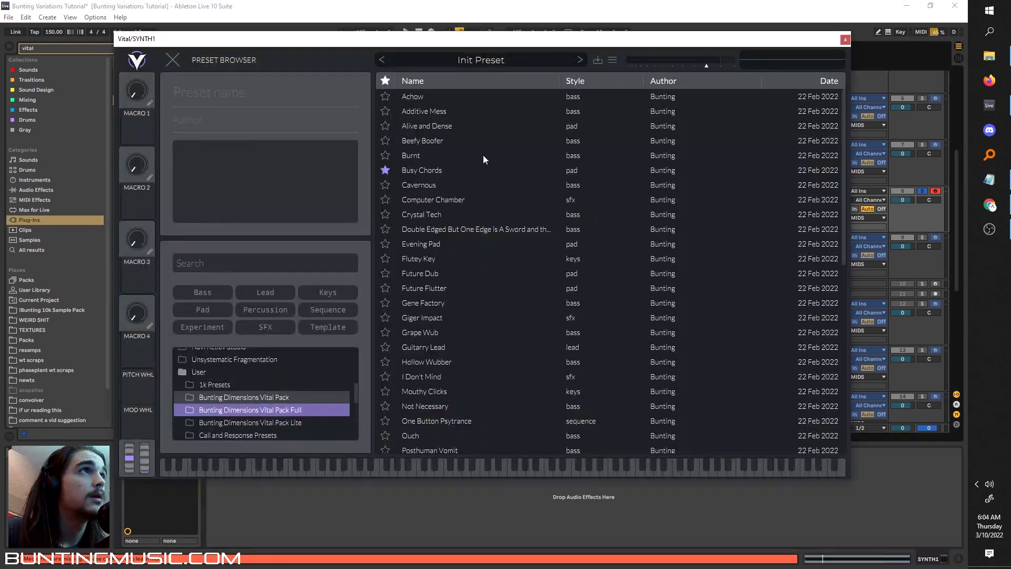
{"action": "left_click", "coordinate": [434, 96]}
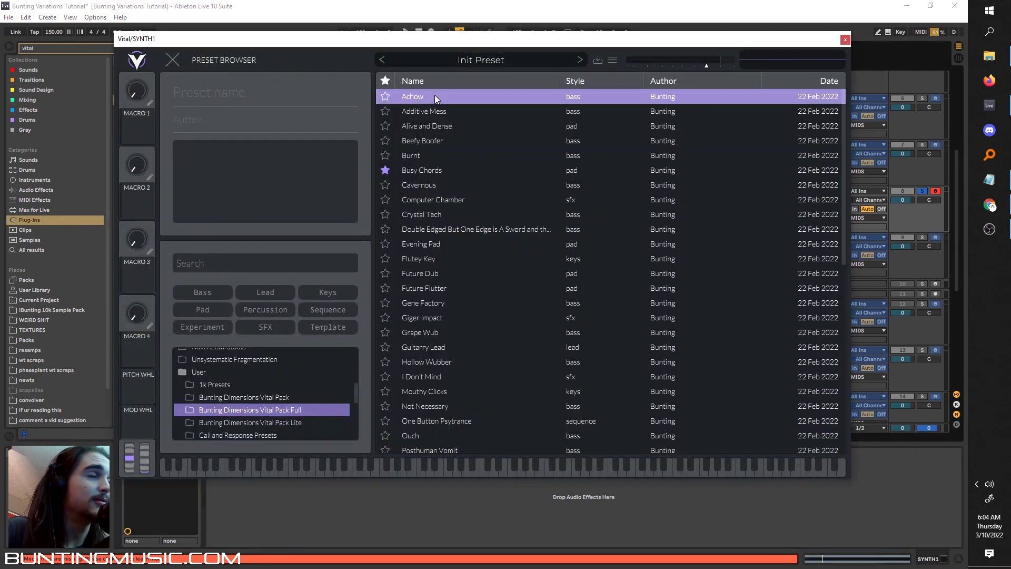
{"action": "left_click", "coordinate": [845, 41]}
{"action": "left_click", "coordinate": [845, 42]}
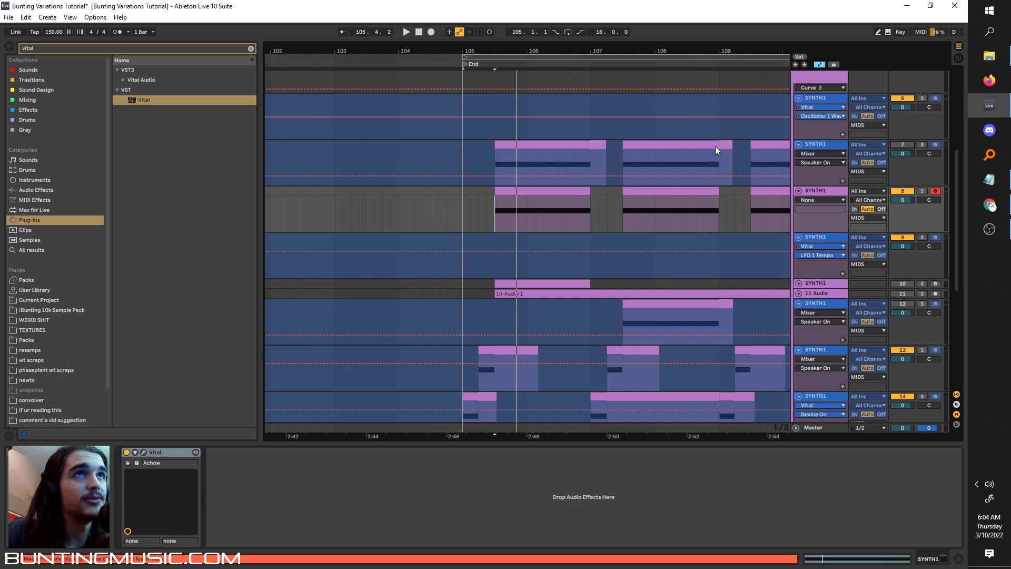
Step: Play the section from bar 105 with the Achow bass on track 8 in place of track 7
{"action": "left_click", "coordinate": [460, 151]}
{"action": "key", "text": "space"}
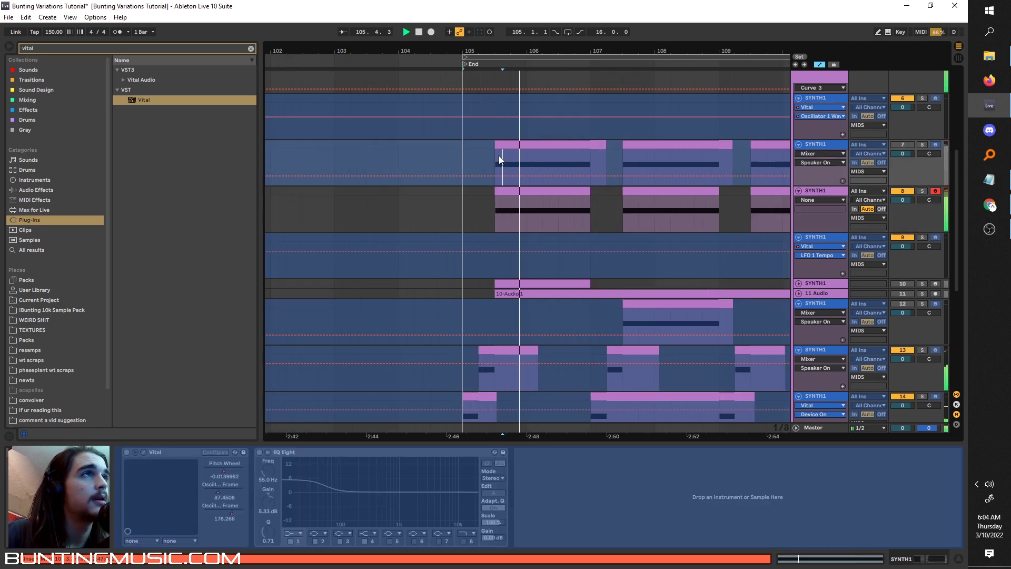
{"action": "scroll", "coordinate": [495, 182], "scroll_direction": "down", "scroll_amount": 2}
{"action": "key", "text": "minus"}
{"action": "key", "text": "minus"}
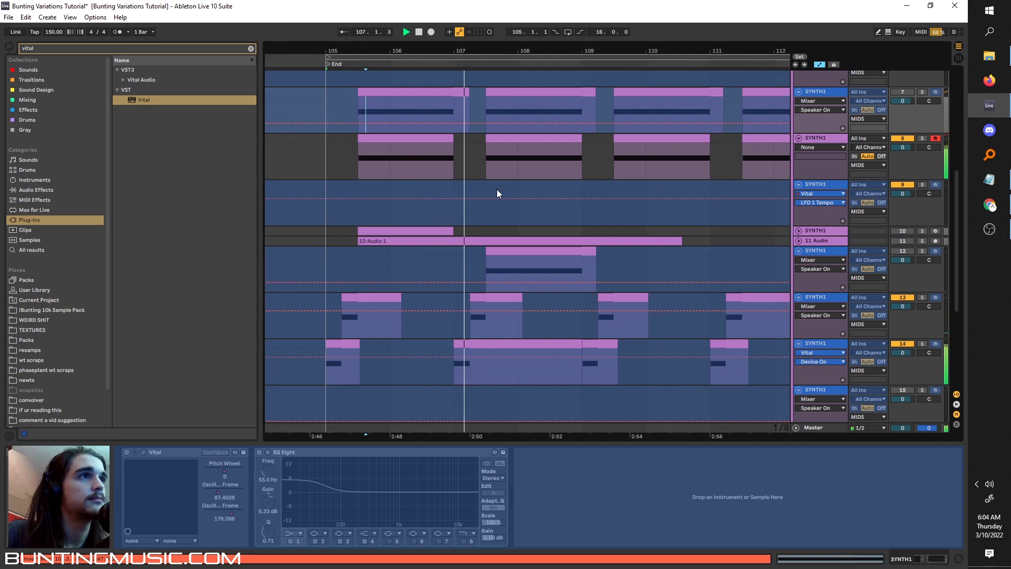
{"action": "left_click", "coordinate": [481, 167]}
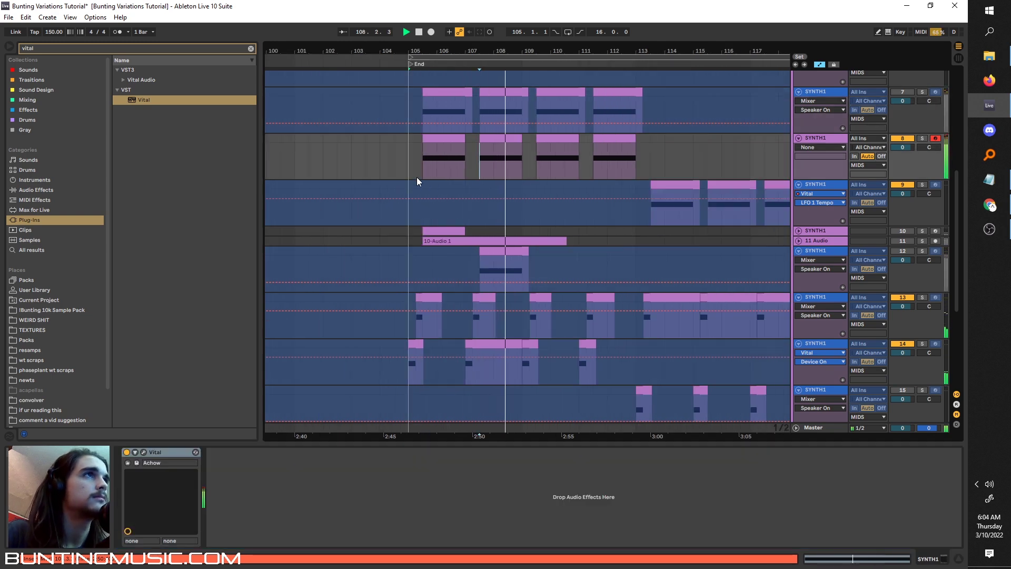
{"action": "key", "text": "plus"}
{"action": "key", "text": "plus"}
{"action": "key", "text": "space"}
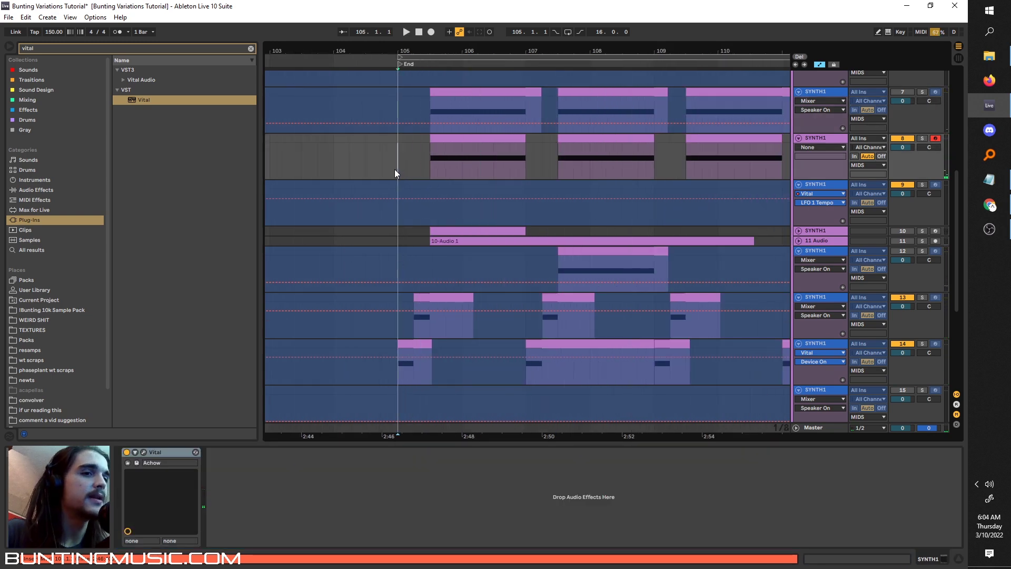
Step: Examine the copied SYNTH1 clips from bar 105, highlighting the short opening fills on tracks 13 and 14
{"action": "key", "text": "minus"}
{"action": "key", "text": "minus"}
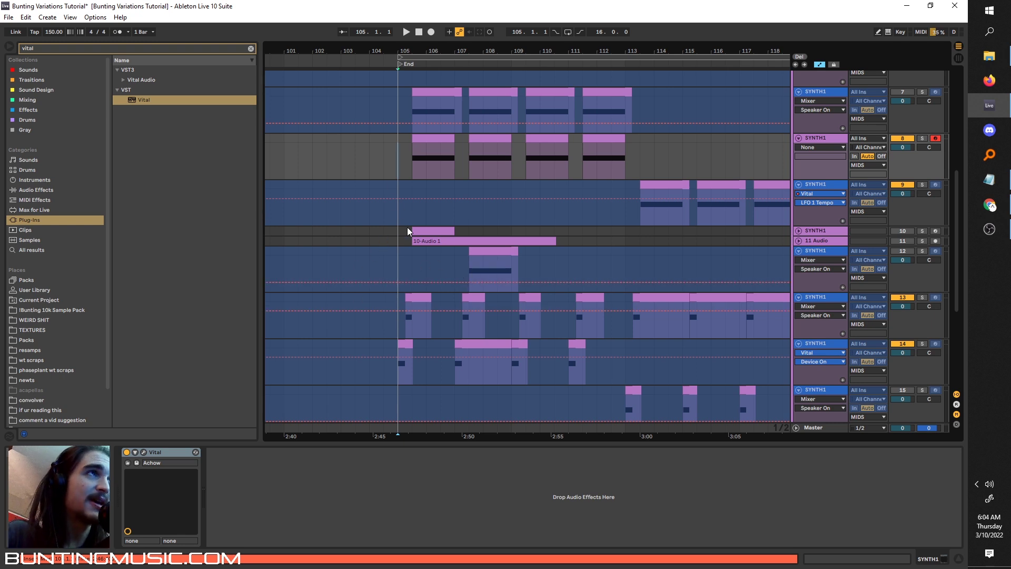
{"action": "key", "text": "minus"}
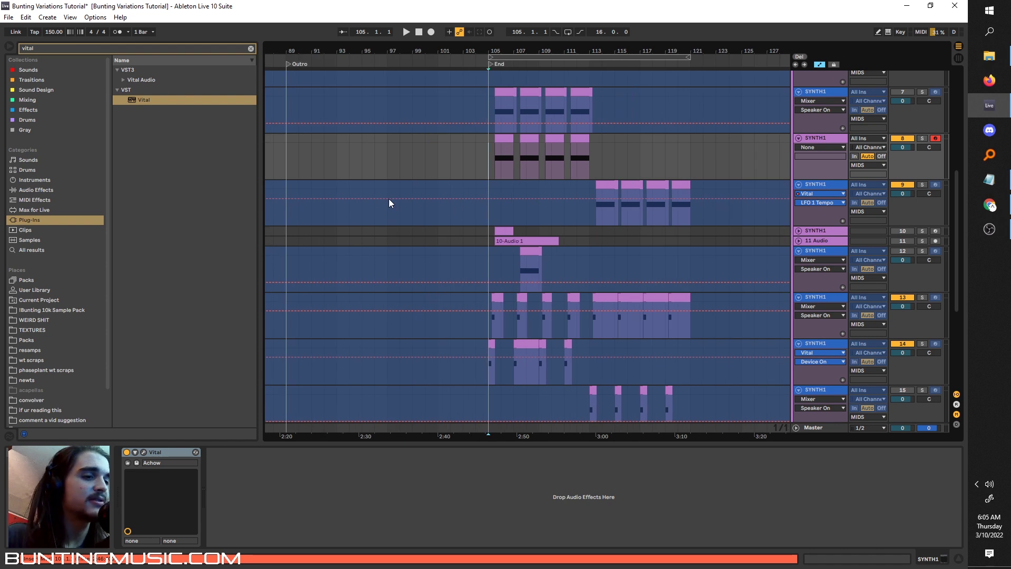
{"action": "key", "text": "plus"}
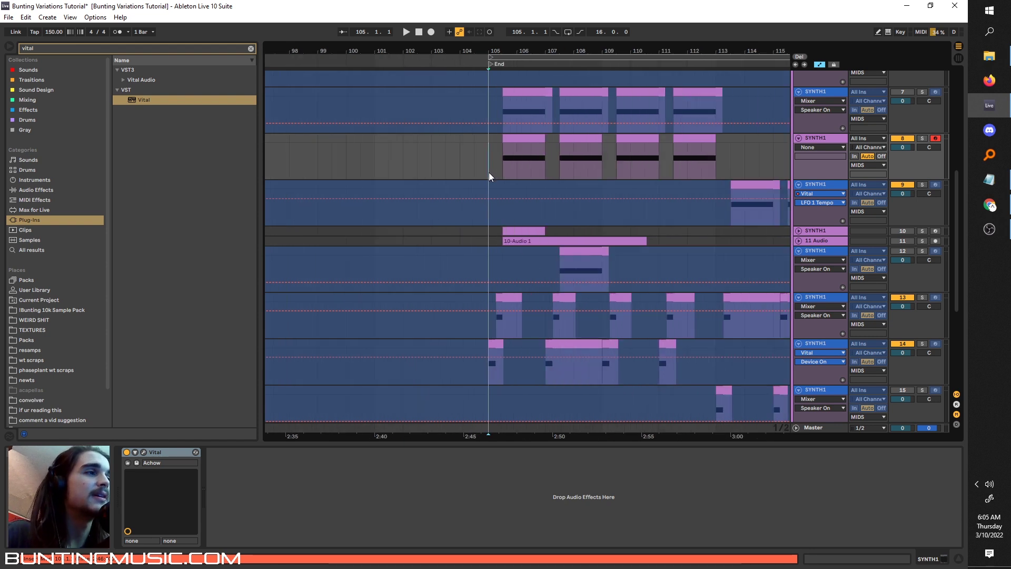
{"action": "scroll", "coordinate": [488, 173], "scroll_direction": "right", "scroll_amount": 2}
{"action": "scroll", "coordinate": [479, 177], "scroll_direction": "up", "scroll_amount": 1}
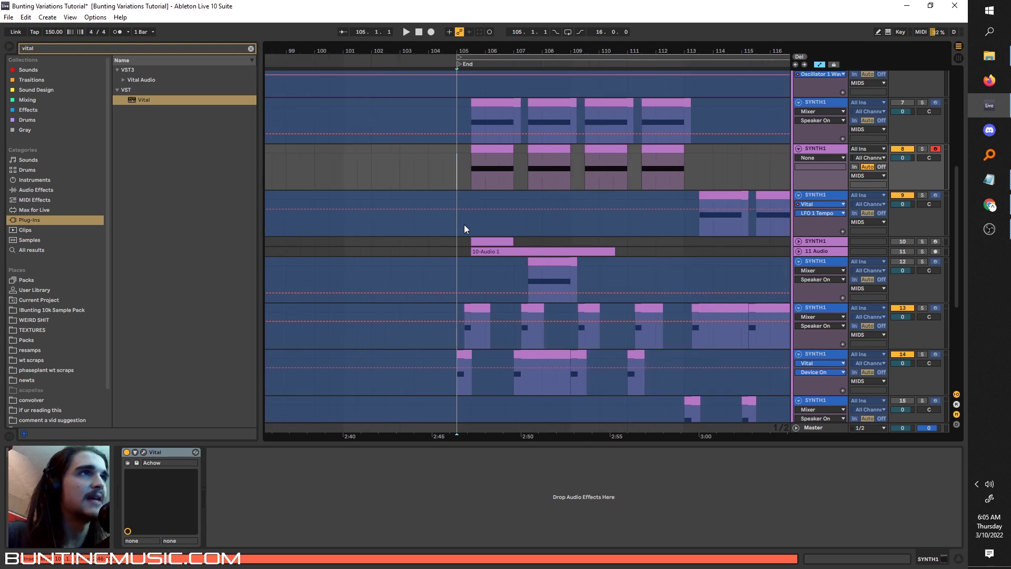
{"action": "scroll", "coordinate": [464, 227], "scroll_direction": "left", "scroll_amount": 2}
{"action": "scroll", "coordinate": [434, 318], "scroll_direction": "down", "scroll_amount": 6}
{"action": "left_click", "coordinate": [488, 257]}
{"action": "left_click_drag", "start_coordinate": [487, 258], "coordinate": [505, 196]}
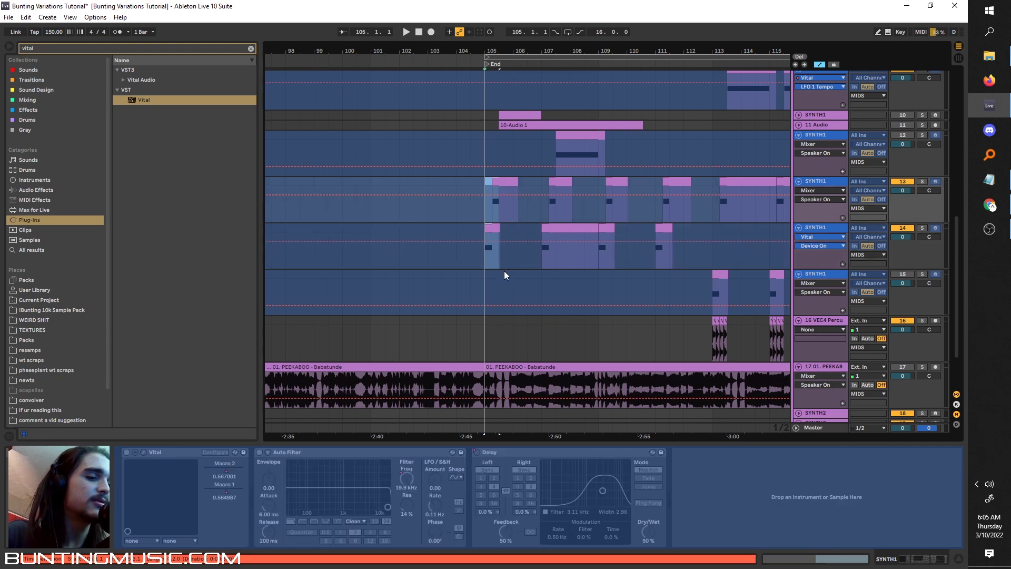
{"action": "scroll", "coordinate": [527, 279], "scroll_direction": "up", "scroll_amount": 4}
{"action": "scroll", "coordinate": [497, 271], "scroll_direction": "left", "scroll_amount": 1}
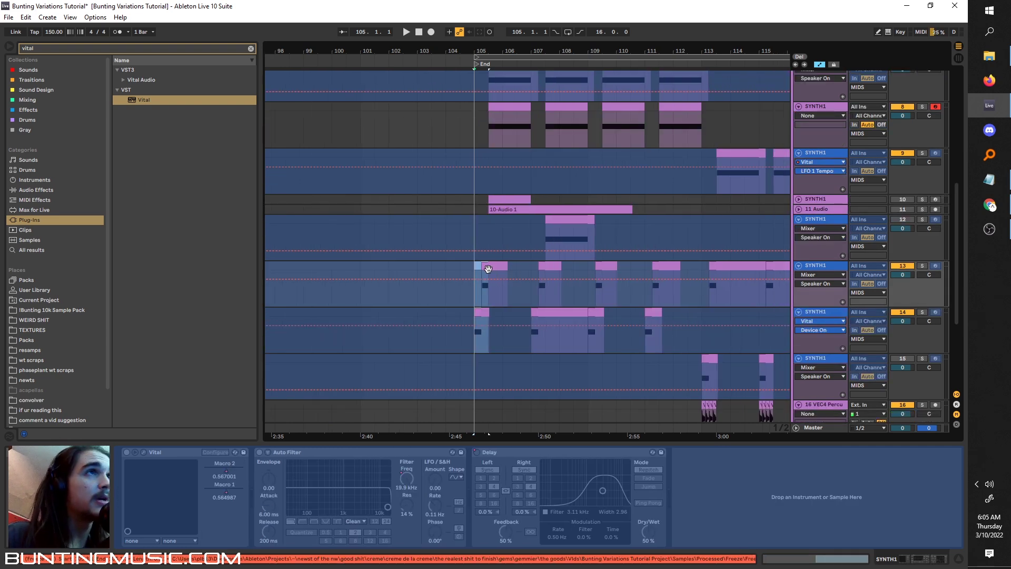
{"action": "scroll", "coordinate": [480, 276], "scroll_direction": "right", "scroll_amount": 3}
{"action": "scroll", "coordinate": [481, 276], "scroll_direction": "up", "scroll_amount": 2}
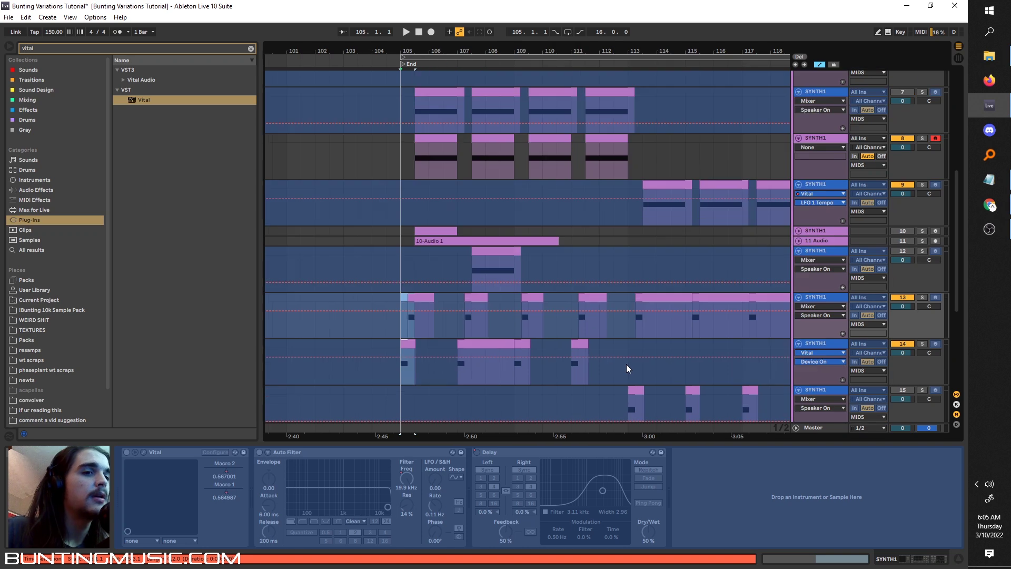
Step: Deactivate the clips on tracks 8 to 14 between bars 105 and 113
{"action": "left_click_drag", "start_coordinate": [627, 364], "coordinate": [402, 136]}
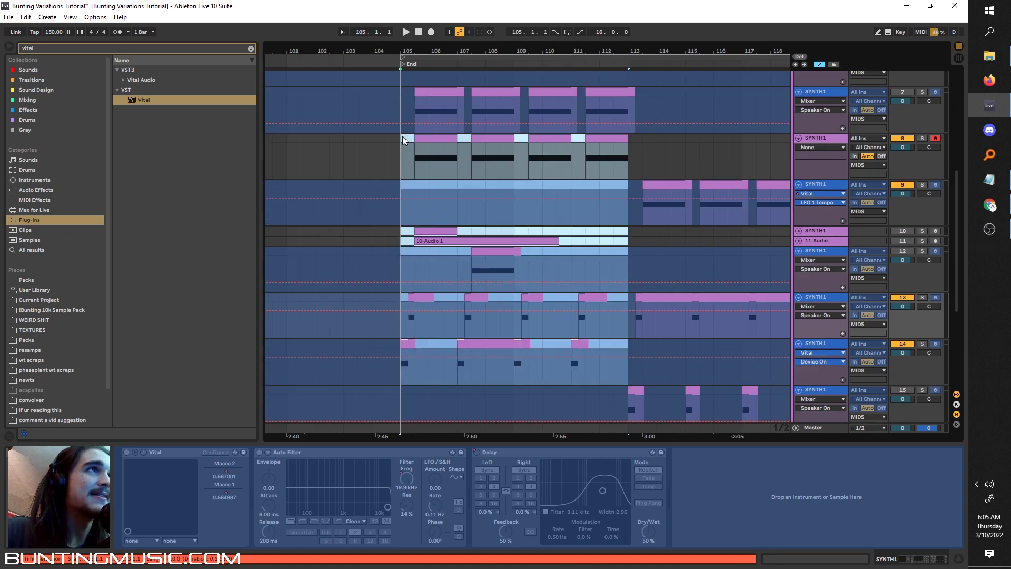
{"action": "scroll", "coordinate": [416, 151], "scroll_direction": "up", "scroll_amount": 2}
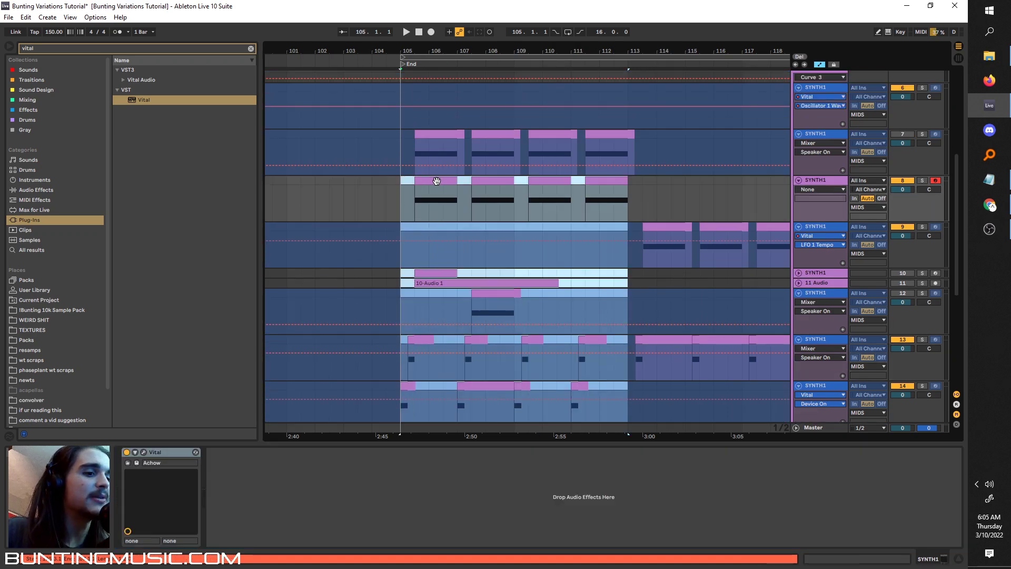
{"action": "key", "text": "0"}
Step: Move the first bass clip on SYNTH1 track 7 to bar 105, unfreeze the track and reactivate it
{"action": "scroll", "coordinate": [522, 198], "scroll_direction": "up", "scroll_amount": 2}
{"action": "left_click_drag", "start_coordinate": [445, 192], "coordinate": [430, 193]}
{"action": "right_click", "coordinate": [836, 189]}
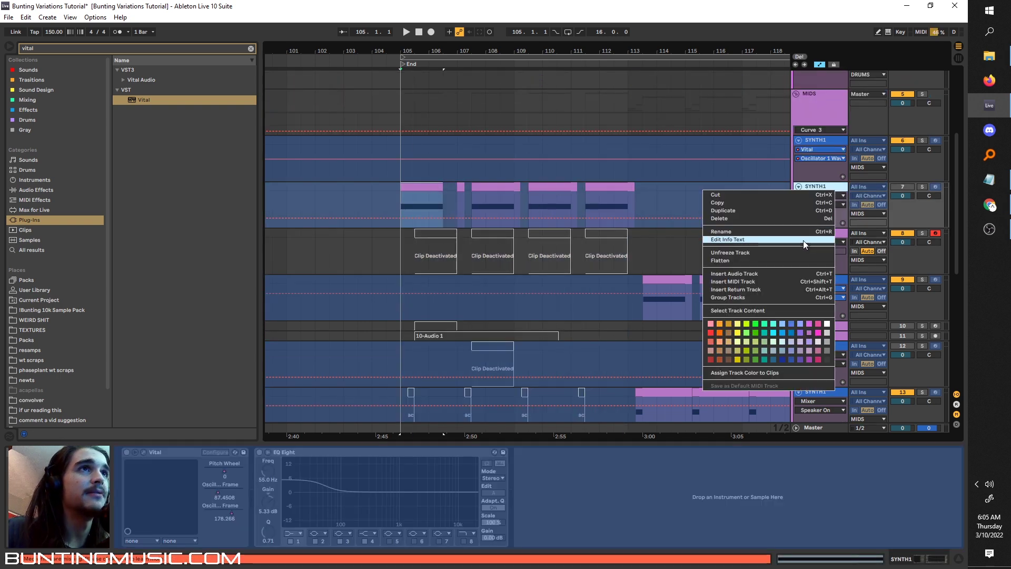
{"action": "left_click", "coordinate": [800, 254]}
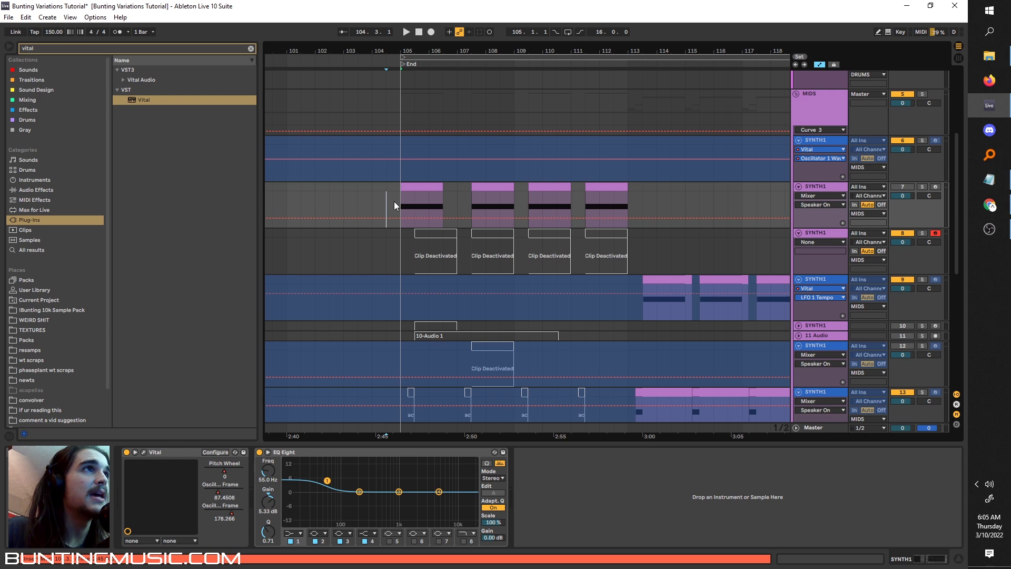
{"action": "left_click", "coordinate": [902, 187]}
Step: Shorten the track 7 clip at bar 105 to half a bar, duplicate it at bar 105.3 and raise the copy's note to F0
{"action": "key", "text": "space"}
{"action": "scroll", "coordinate": [488, 204], "scroll_direction": "up", "scroll_amount": 4}
{"action": "scroll", "coordinate": [377, 200], "scroll_direction": "left", "scroll_amount": 2}
{"action": "left_click_drag", "start_coordinate": [441, 185], "coordinate": [380, 185]}
{"action": "key", "text": "space"}
{"action": "key", "text": "ctrl+d"}
{"action": "double_click", "coordinate": [387, 186]}
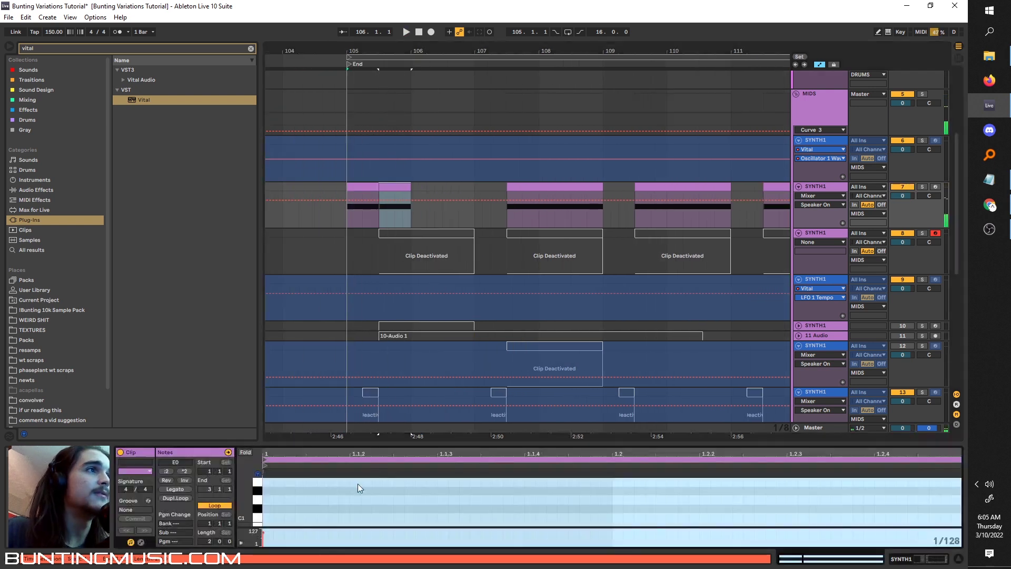
{"action": "left_click", "coordinate": [344, 195]}
{"action": "key", "text": "space"}
Step: Duplicate the F0 clip to bar 106 and raise the copy's note to B0
{"action": "left_click", "coordinate": [389, 187]}
{"action": "key", "text": "ctrl+d"}
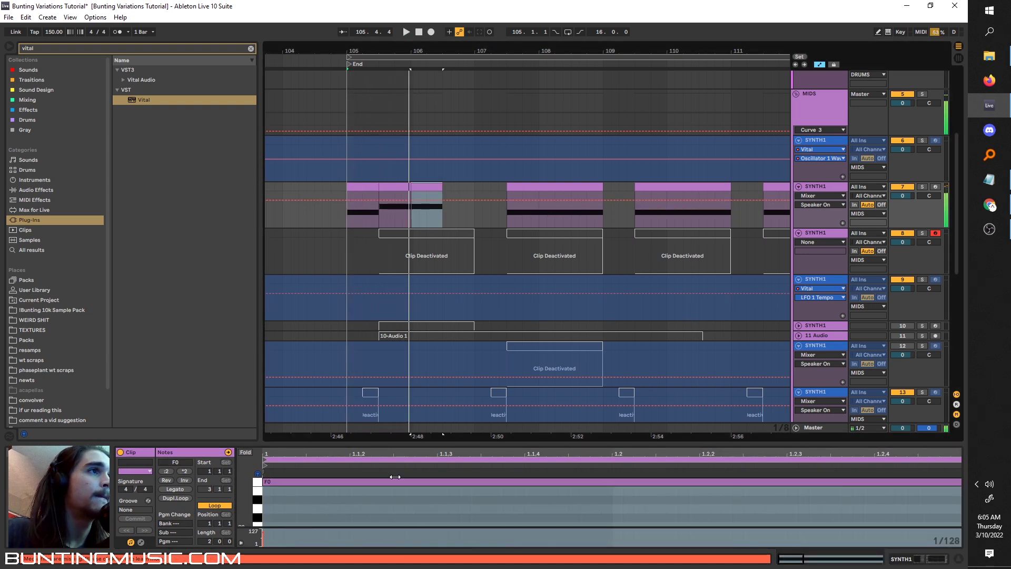
{"action": "key", "text": "space"}
{"action": "key", "text": "Up"}
{"action": "key", "text": "Up"}
{"action": "key", "text": "Up"}
{"action": "key", "text": "Up"}
{"action": "key", "text": "Up"}
{"action": "key", "text": "Up"}
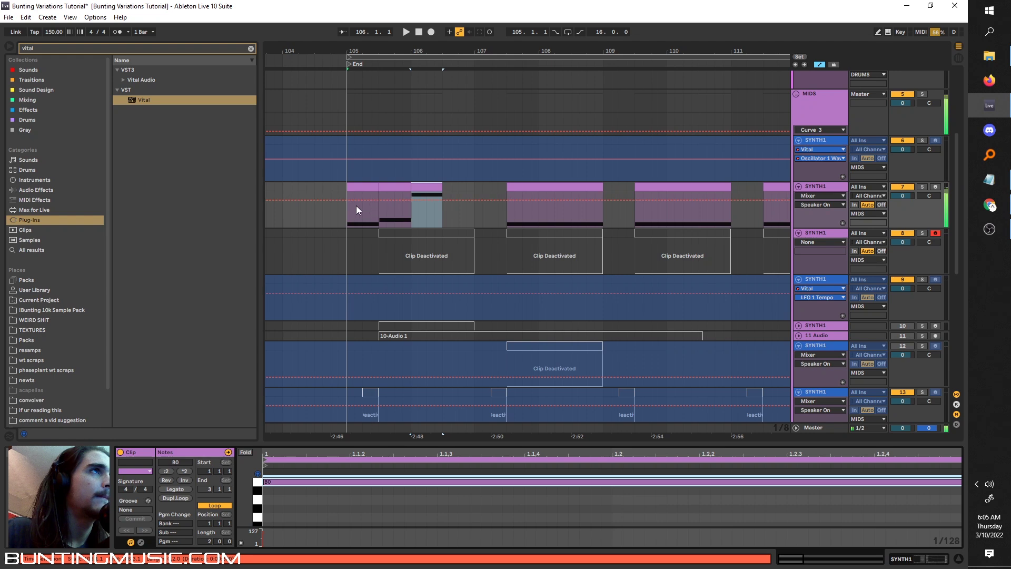
Step: Play the bass phrase from bar 105 and extend the B0 clip at bar 106 to end at bar 107
{"action": "left_click", "coordinate": [360, 204]}
{"action": "key", "text": "space"}
{"action": "left_click", "coordinate": [422, 187]}
{"action": "left_click_drag", "start_coordinate": [442, 189], "coordinate": [474, 189]}
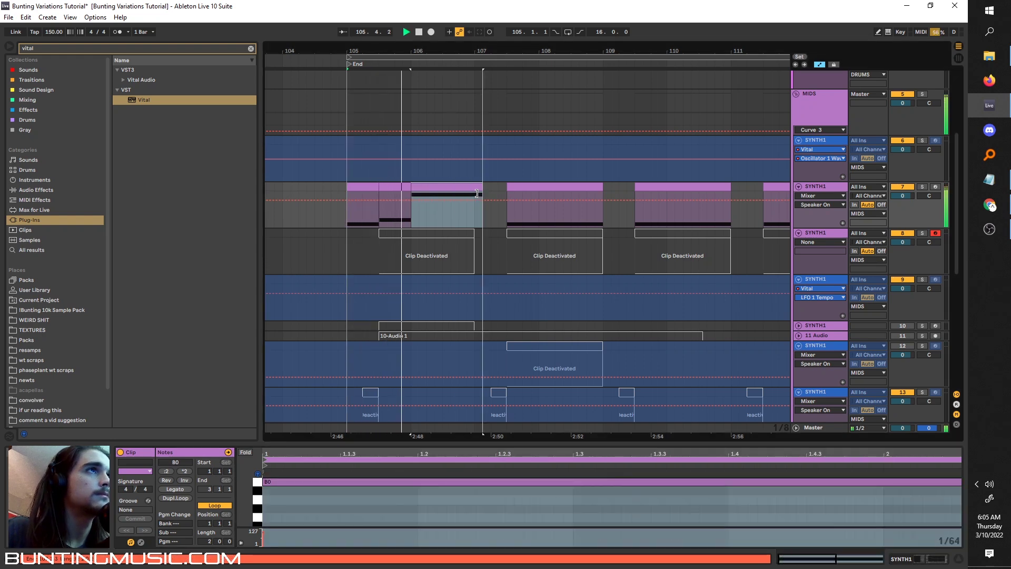
Step: Duplicate the B0 clip to bar 107, lower the copy's note to F0 and shorten it to half a bar
{"action": "key", "text": "ctrl+d"}
{"action": "key", "text": "space"}
{"action": "key", "text": "Down"}
{"action": "key", "text": "Down"}
{"action": "key", "text": "Down"}
{"action": "key", "text": "Down"}
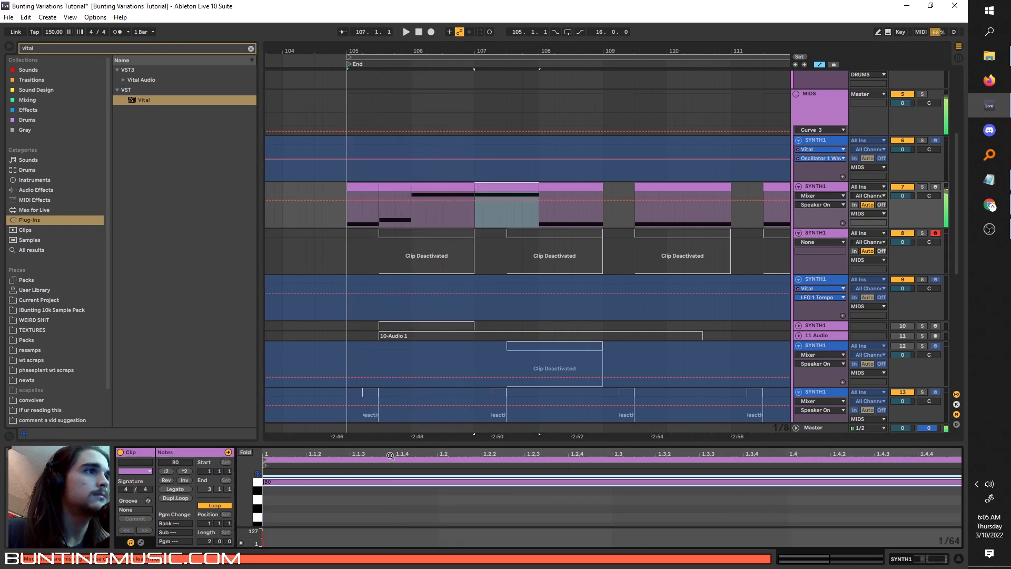
{"action": "key", "text": "Down"}
{"action": "key", "text": "Down"}
{"action": "left_click_drag", "start_coordinate": [537, 185], "coordinate": [509, 183]}
Step: Duplicate the half-bar F0 clip to bar 107.3 and raise the copy's note to G0
{"action": "key", "text": "ctrl+d"}
{"action": "key", "text": "Up"}
{"action": "key", "text": "Up"}
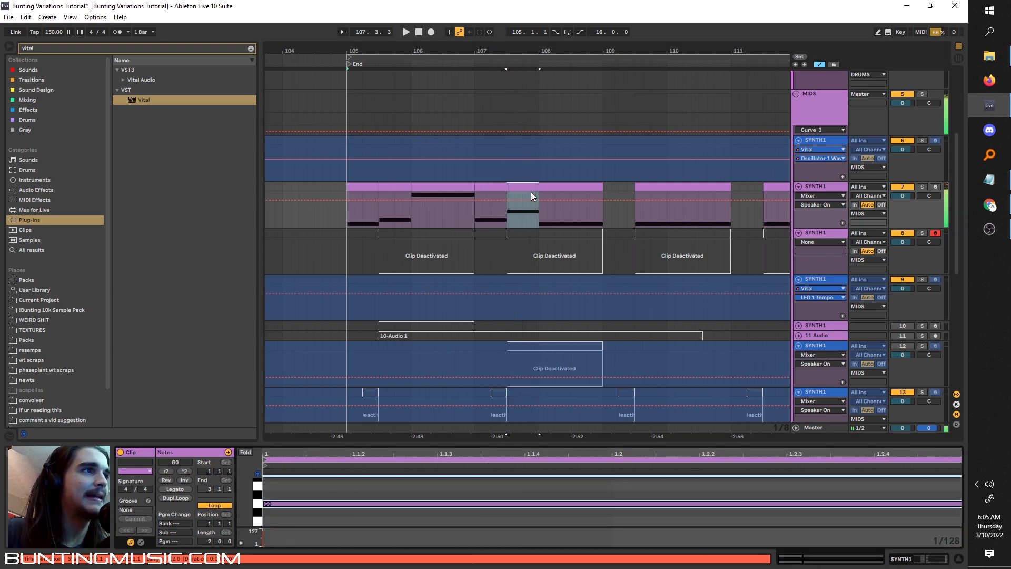
{"action": "left_click", "coordinate": [573, 196]}
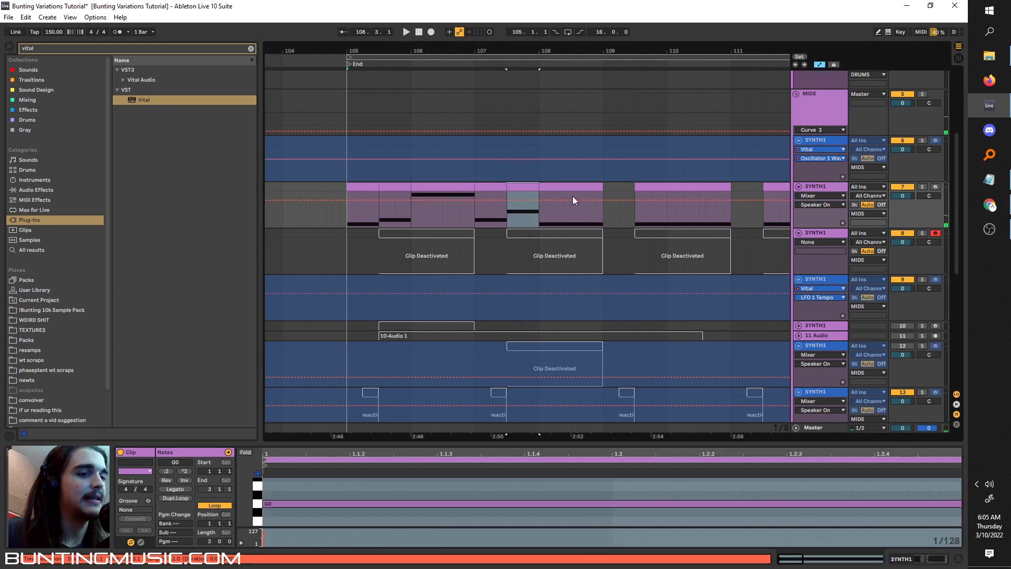
Step: Play the arrangement briefly from around bar 81, between the Drop and Outro markers
{"action": "scroll", "coordinate": [577, 215], "scroll_direction": "down", "scroll_amount": 1}
{"action": "scroll", "coordinate": [379, 220], "scroll_direction": "down", "scroll_amount": 8}
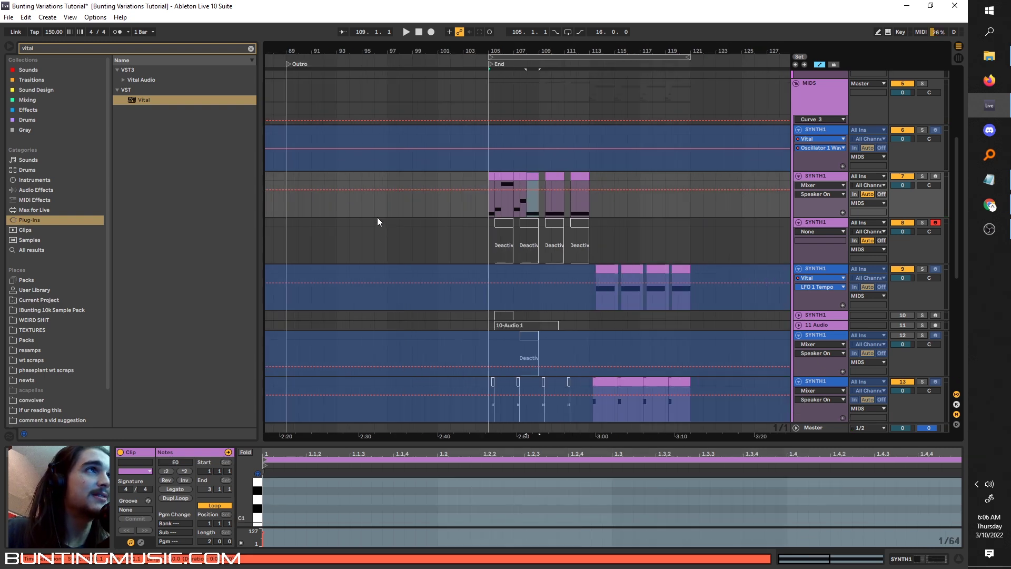
{"action": "left_click", "coordinate": [407, 207]}
{"action": "scroll", "coordinate": [474, 319], "scroll_direction": "down", "scroll_amount": 5}
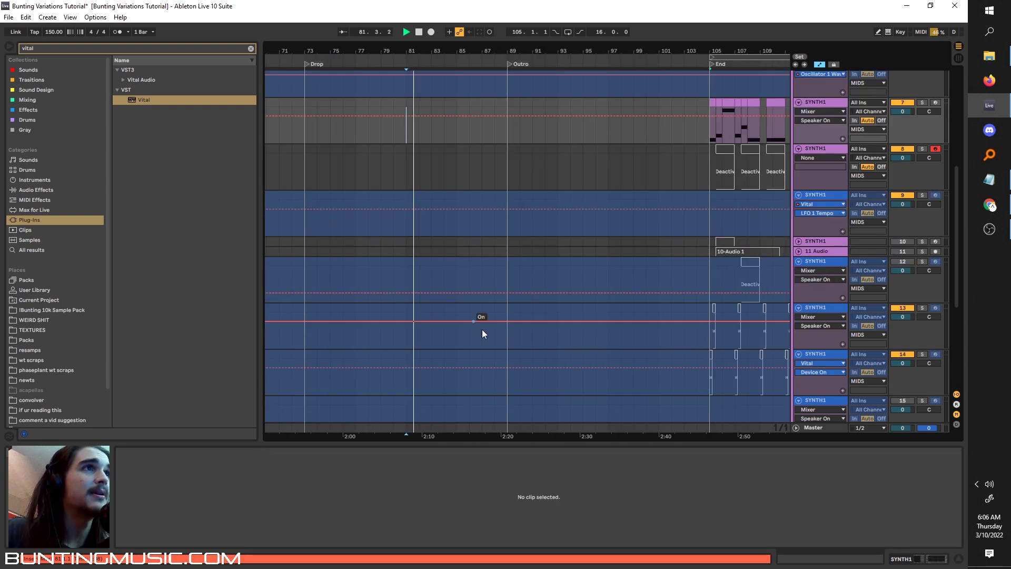
{"action": "scroll", "coordinate": [510, 346], "scroll_direction": "down", "scroll_amount": 1}
{"action": "scroll", "coordinate": [409, 315], "scroll_direction": "down", "scroll_amount": 4}
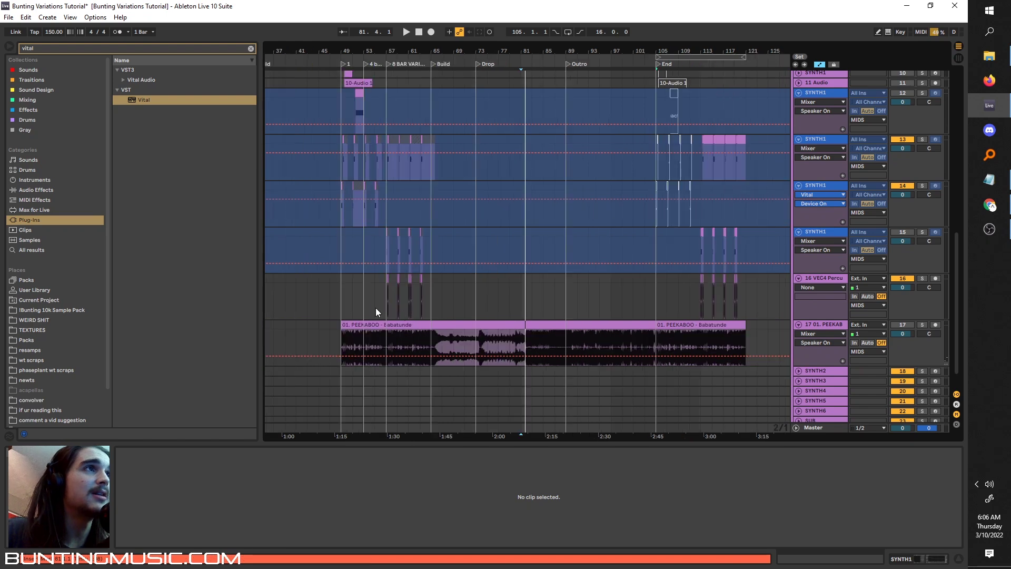
Step: Play the arrangement from bar 49 to hear the start of the section with the original bass variations
{"action": "left_click", "coordinate": [342, 305]}
{"action": "key", "text": "space"}
{"action": "scroll", "coordinate": [363, 307], "scroll_direction": "up", "scroll_amount": 3}
{"action": "scroll", "coordinate": [419, 304], "scroll_direction": "down", "scroll_amount": 3}
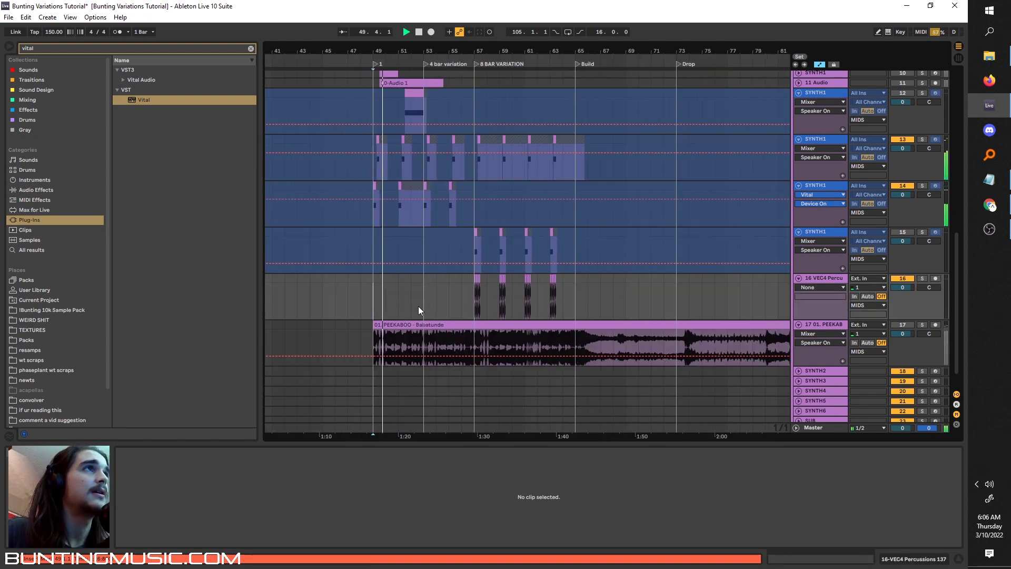
Step: Play the arrangement from bar 104 through the pitch-varied bass clips at the End marker
{"action": "left_click", "coordinate": [631, 171]}
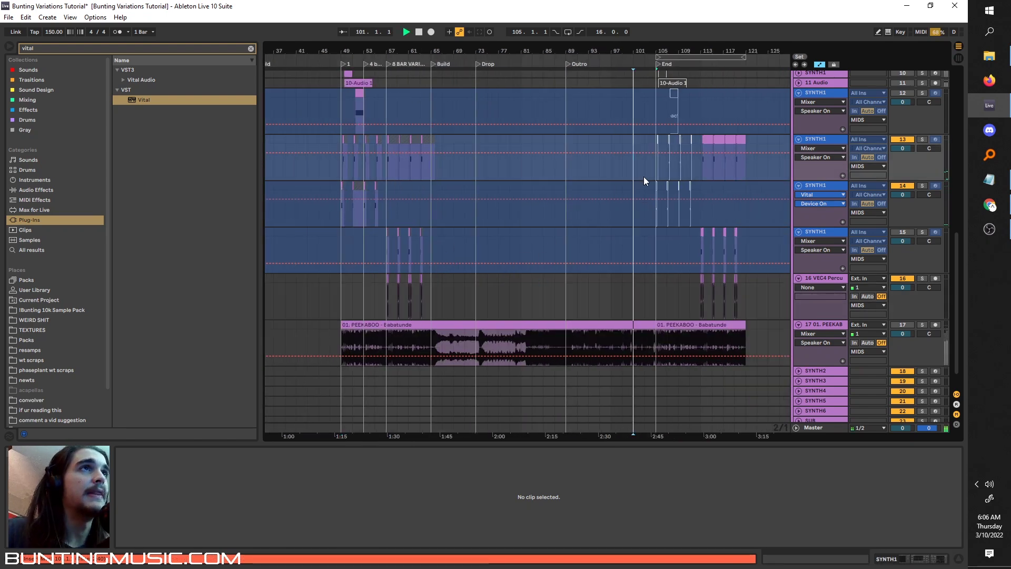
{"action": "scroll", "coordinate": [648, 176], "scroll_direction": "up", "scroll_amount": 3}
{"action": "scroll", "coordinate": [655, 177], "scroll_direction": "up", "scroll_amount": 3}
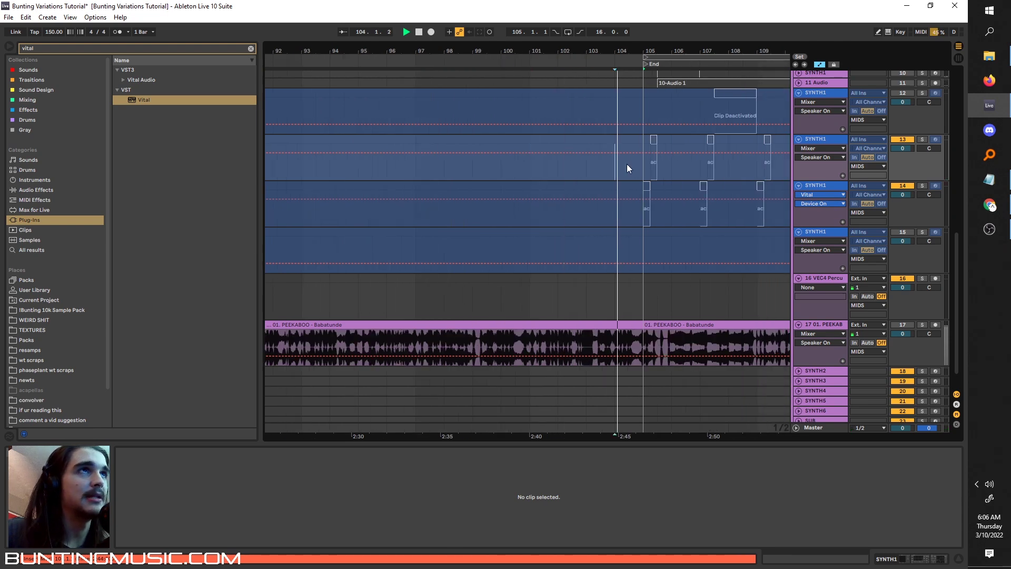
{"action": "scroll", "coordinate": [602, 224], "scroll_direction": "up", "scroll_amount": 3}
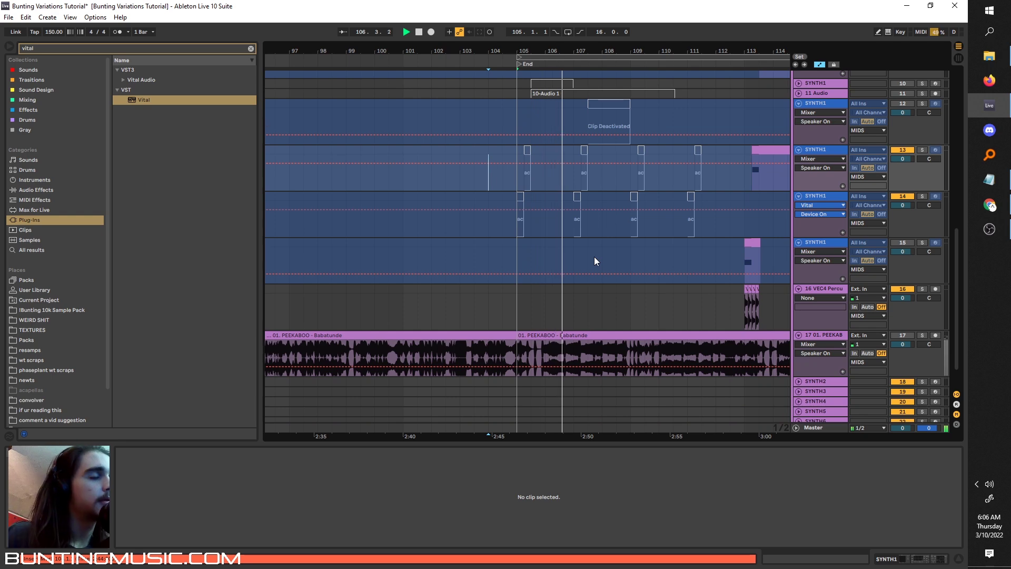
{"action": "scroll", "coordinate": [605, 248], "scroll_direction": "up", "scroll_amount": 1}
{"action": "scroll", "coordinate": [579, 295], "scroll_direction": "up", "scroll_amount": 7}
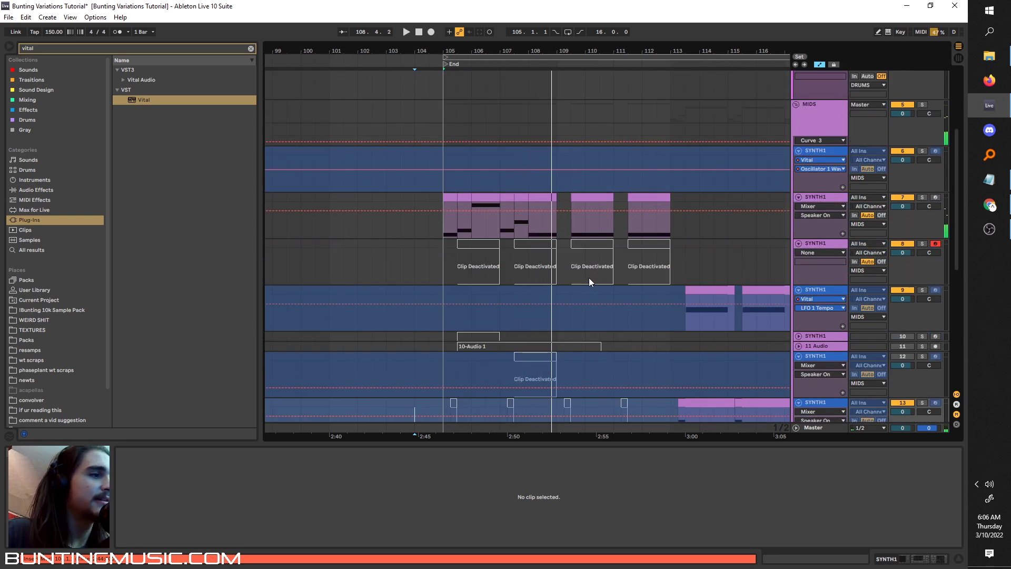
Step: Set the playback start at bar 105 on the SYNTH1 bass track, where the pitch-varied clips begin
{"action": "left_click", "coordinate": [443, 232]}
{"action": "left_click", "coordinate": [556, 227]}
{"action": "left_click_drag", "start_coordinate": [556, 228], "coordinate": [445, 199]}
{"action": "left_click_drag", "start_coordinate": [443, 230], "coordinate": [554, 214]}
{"action": "left_click", "coordinate": [554, 213]}
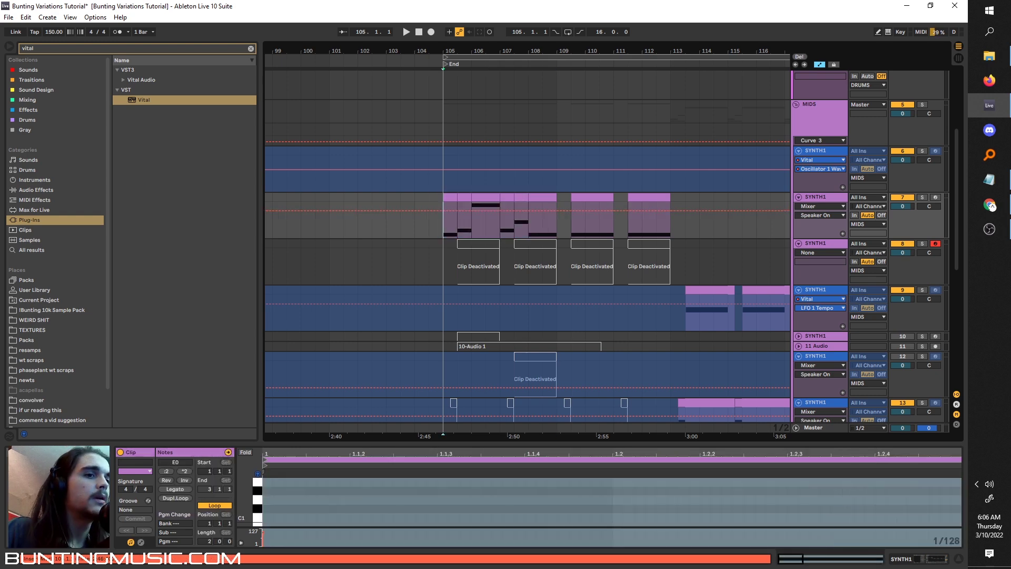
{"action": "key", "text": "alt+Tab"}
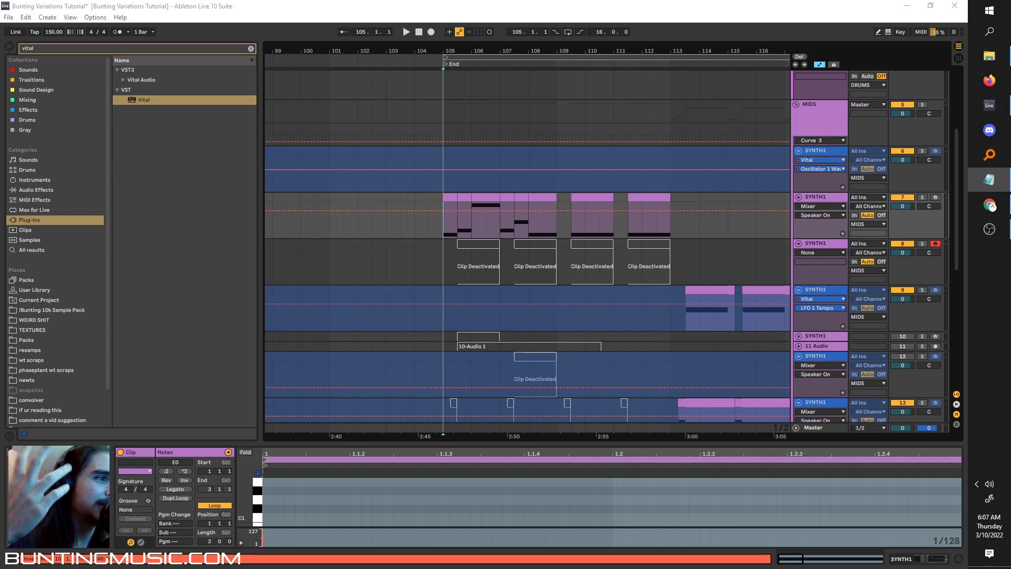
{"action": "scroll", "coordinate": [622, 304], "scroll_direction": "down", "scroll_amount": 2}
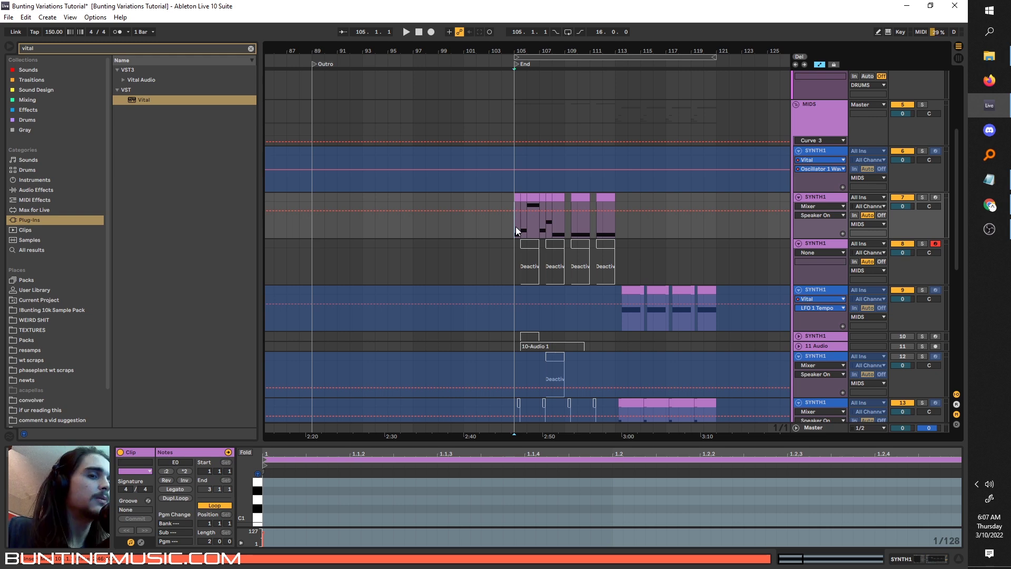
{"action": "scroll", "coordinate": [517, 227], "scroll_direction": "up", "scroll_amount": 2}
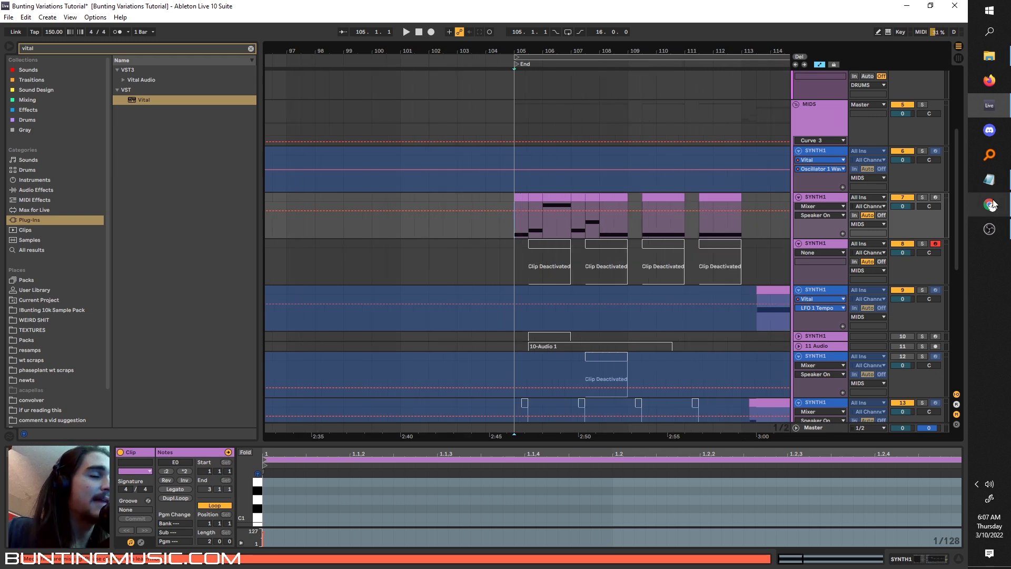
Step: Switch to Google Chrome and open the DIMENSIONS: Vital Preset Pack Full product page to review its description and preset list
{"action": "mouse_move", "coordinate": [1003, 208]}
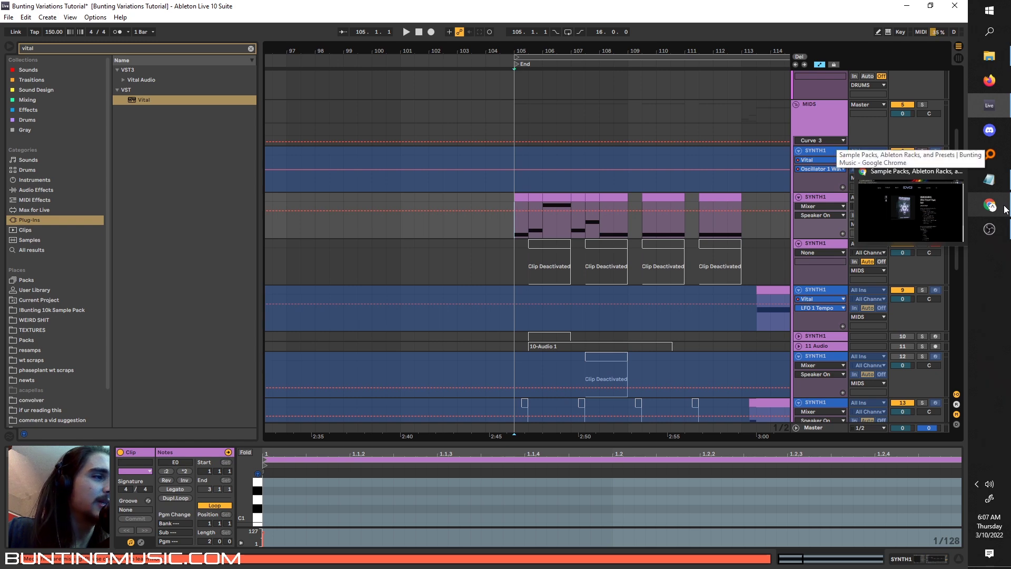
{"action": "left_click", "coordinate": [883, 214]}
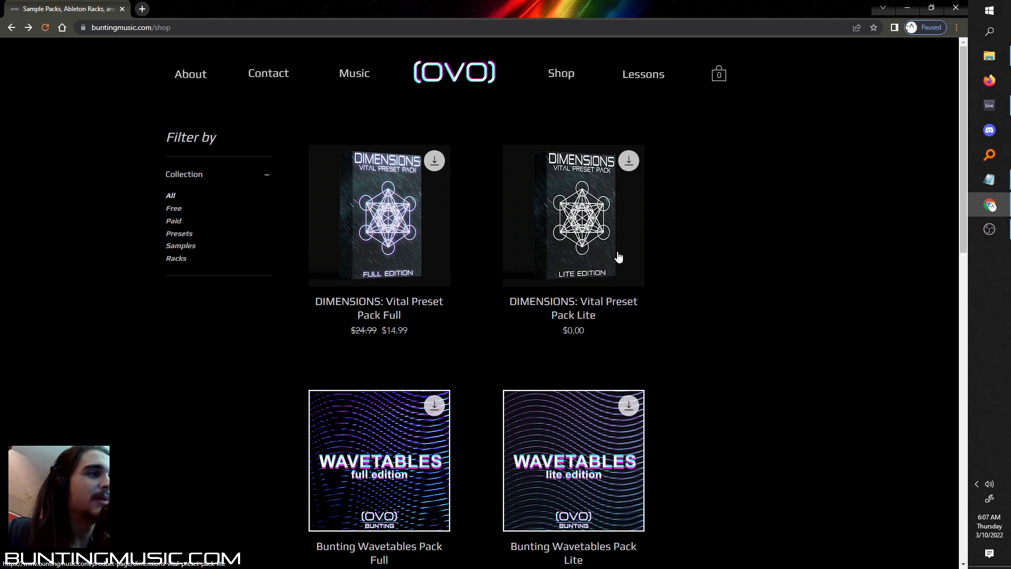
{"action": "left_click", "coordinate": [447, 262]}
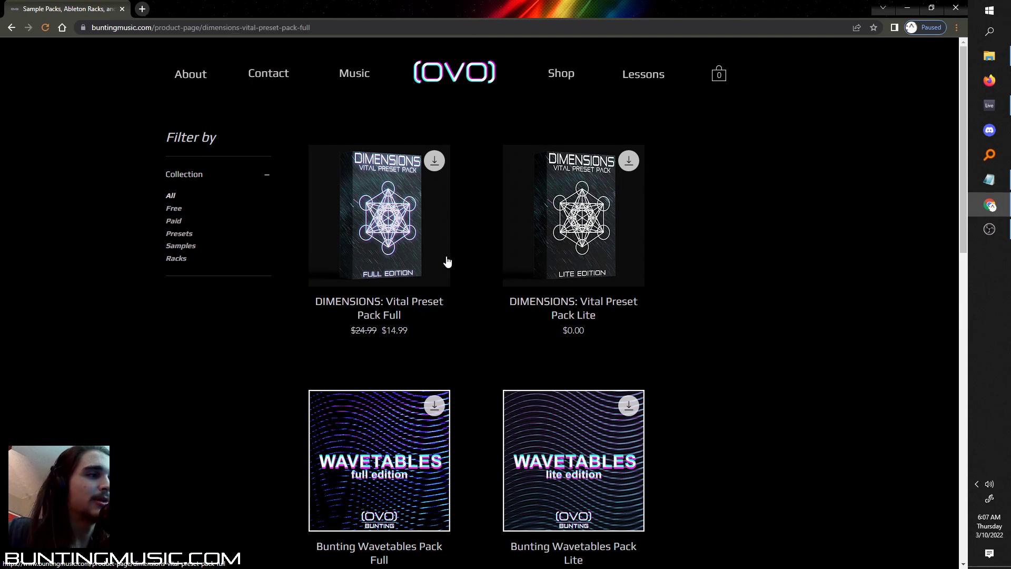
{"action": "left_click_drag", "start_coordinate": [567, 379], "coordinate": [647, 406]}
{"action": "left_click", "coordinate": [638, 395]}
{"action": "scroll", "coordinate": [519, 234], "scroll_direction": "up", "scroll_amount": 1}
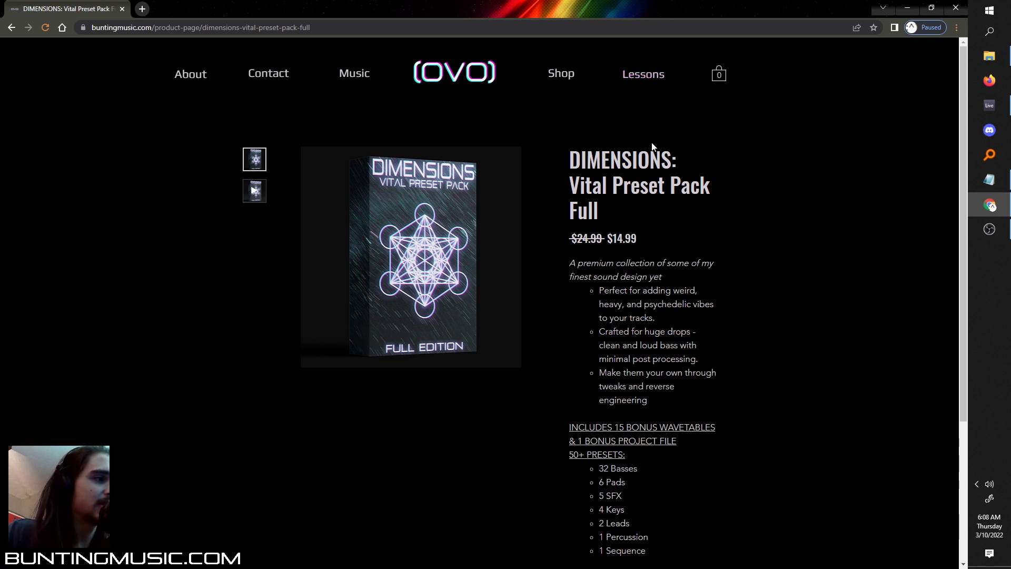
Step: Go back to the shop overview and switch back to Ableton Live
{"action": "key", "text": "alt+Left"}
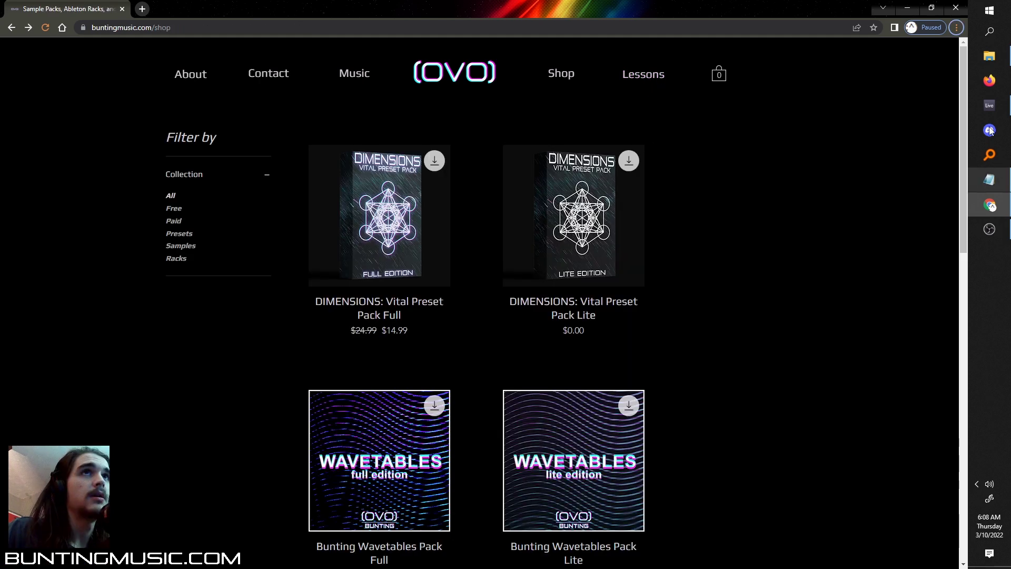
{"action": "left_click", "coordinate": [989, 108]}
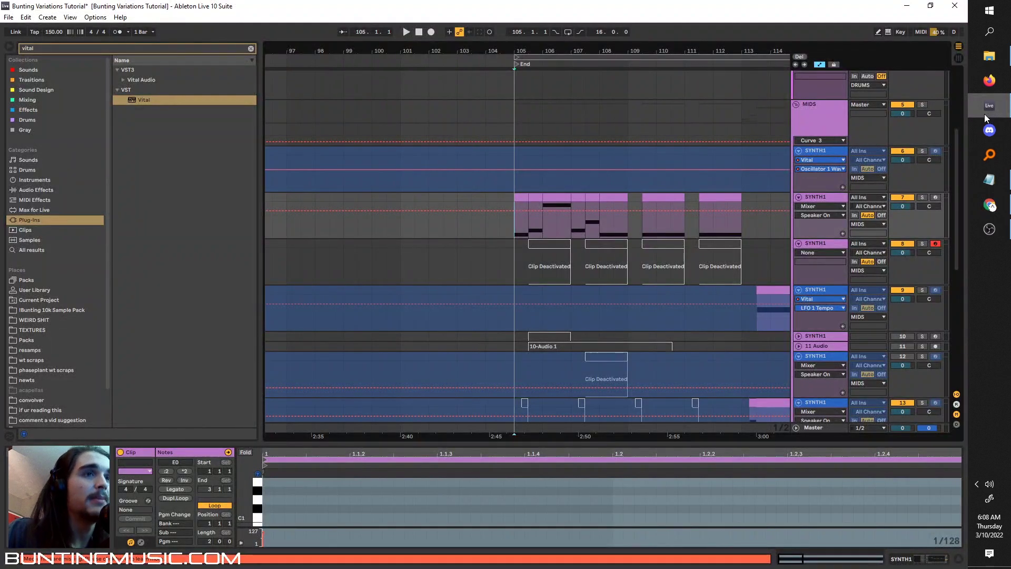